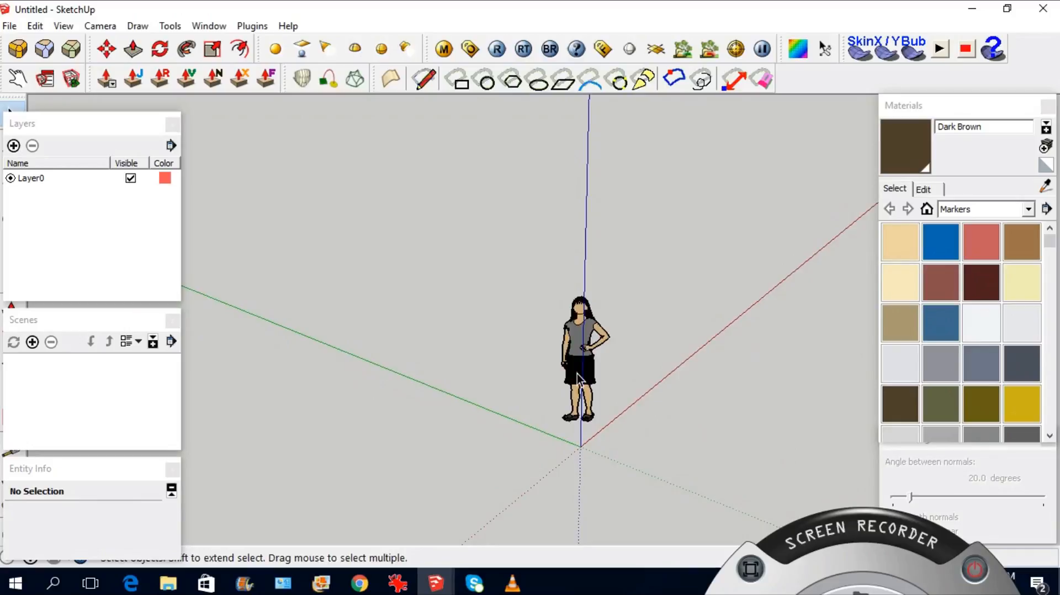
# Draw a rectangle of about 319 m² on the ground plane, starting at the origin beside the figure
pyautogui.moveTo(577, 373); pyautogui.dragTo(633, 335, button='middle')
pyautogui.scroll(-2, 599, 374)
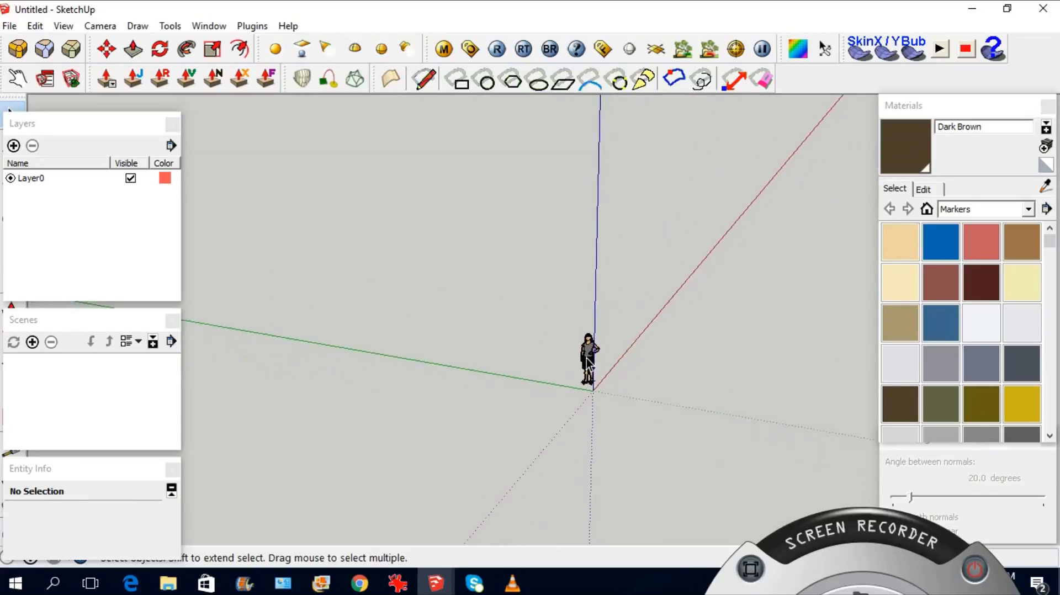
pyautogui.scroll(-2, 586, 359)
pyautogui.keyDown('shift'); pyautogui.moveTo(586, 359); pyautogui.dragTo(592, 380, button='middle'); pyautogui.keyUp('shift')
pyautogui.press('r')
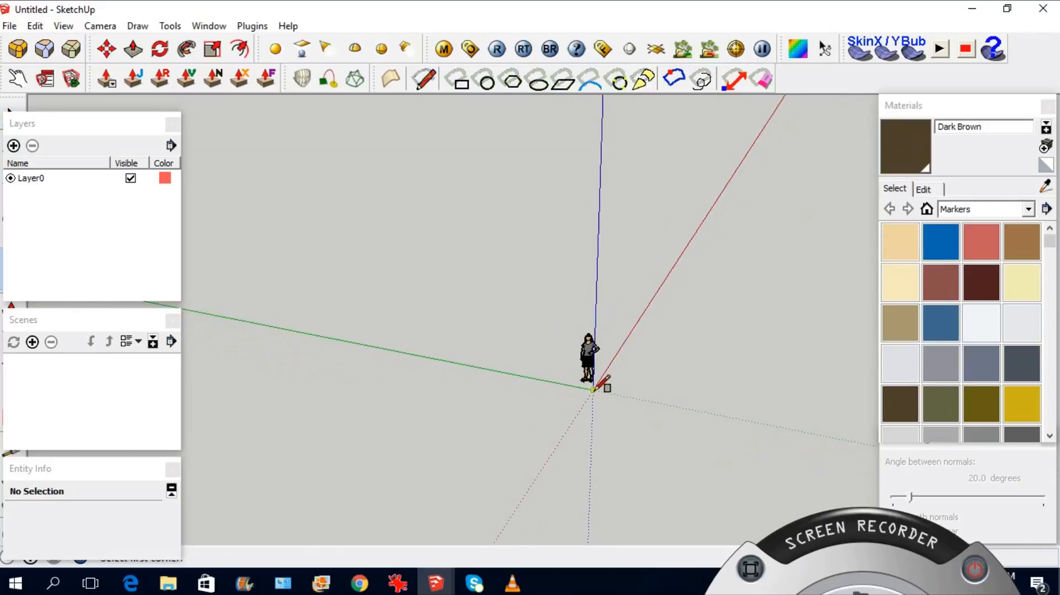
pyautogui.click(592, 389)
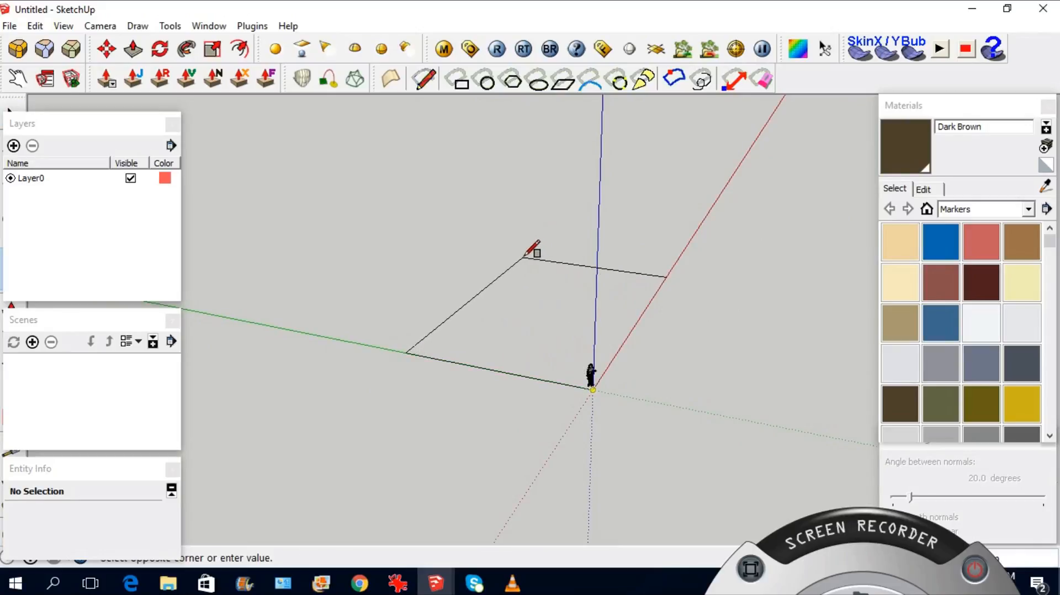
pyautogui.click(525, 256)
pyautogui.moveTo(573, 314); pyautogui.dragTo(554, 333, button='middle')
pyautogui.scroll(3, 596, 332)
pyautogui.press('space')
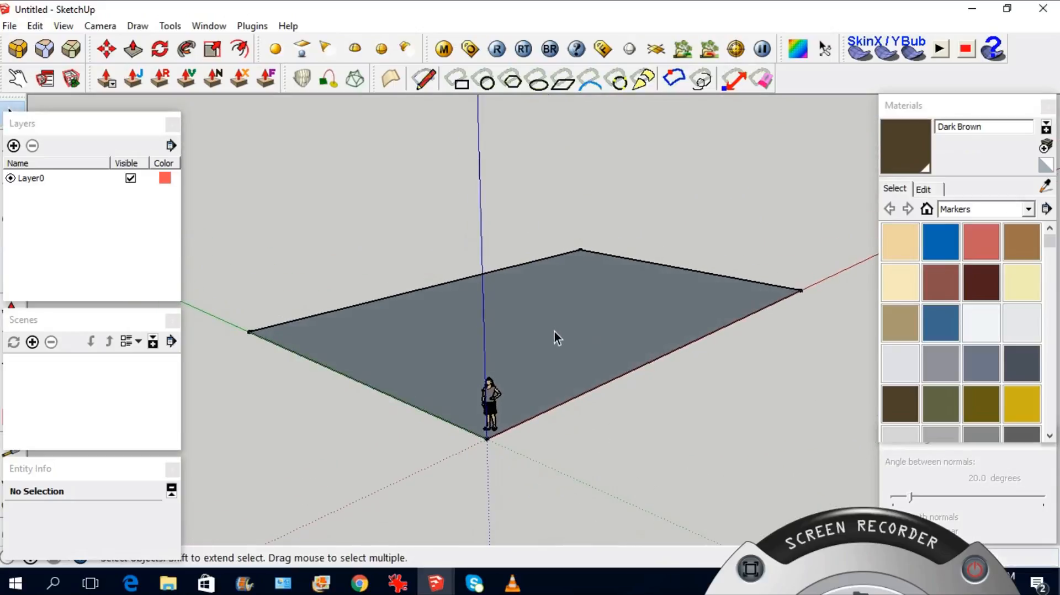
# Push the rectangular face downward with Push/Pull to form a thick slab below ground level
pyautogui.press('p')
pyautogui.click(569, 359)
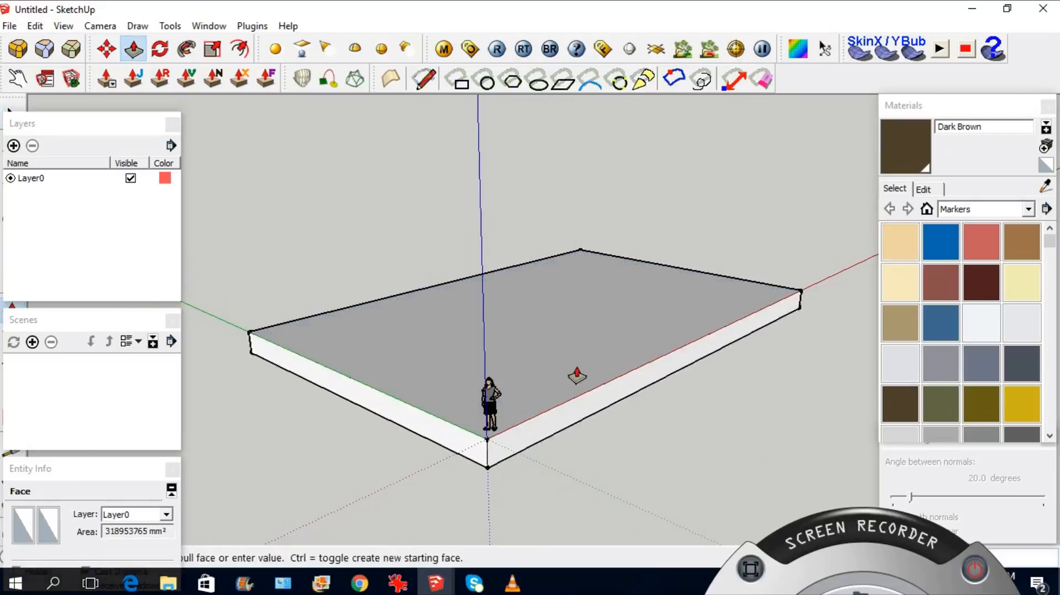
pyautogui.click(578, 387)
pyautogui.moveTo(577, 386); pyautogui.dragTo(551, 387, button='middle')
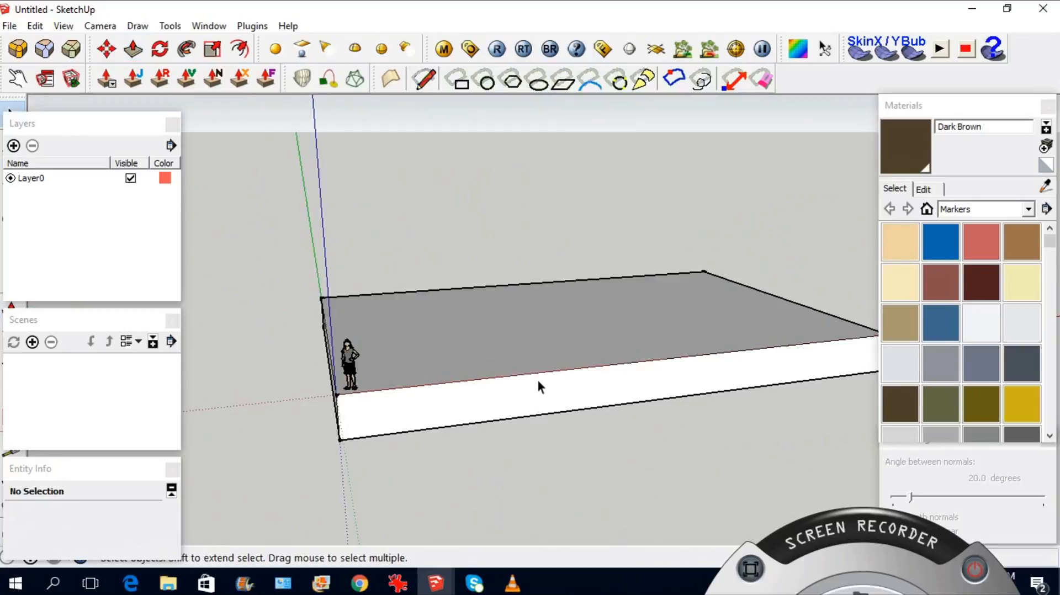
# Select the slab and the figure together with a selection window, and clear the selection
pyautogui.scroll(4, 409, 367)
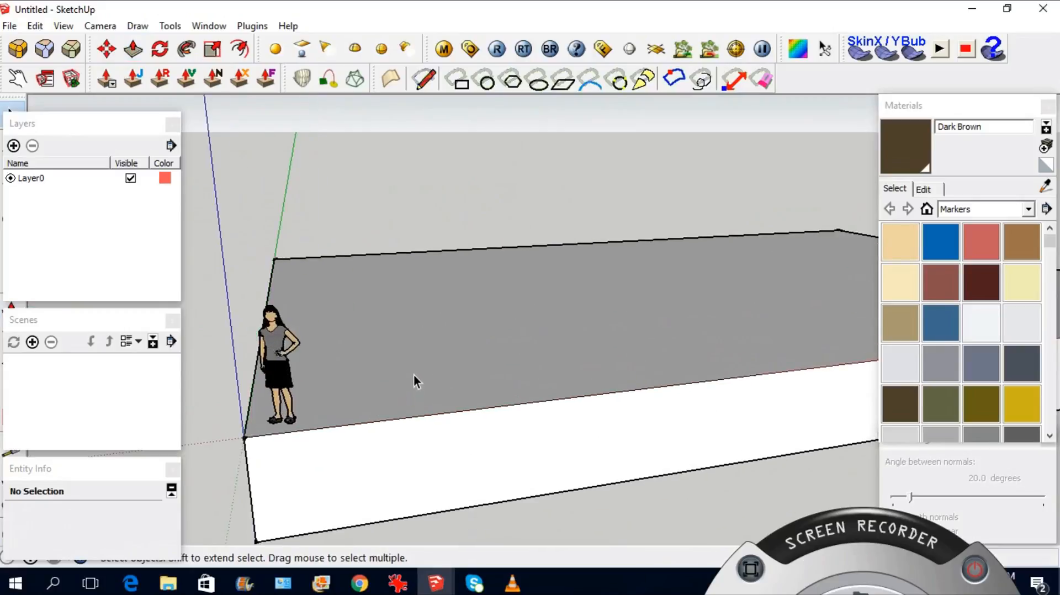
pyautogui.moveTo(414, 383); pyautogui.dragTo(527, 379, button='middle')
pyautogui.scroll(-2, 491, 347)
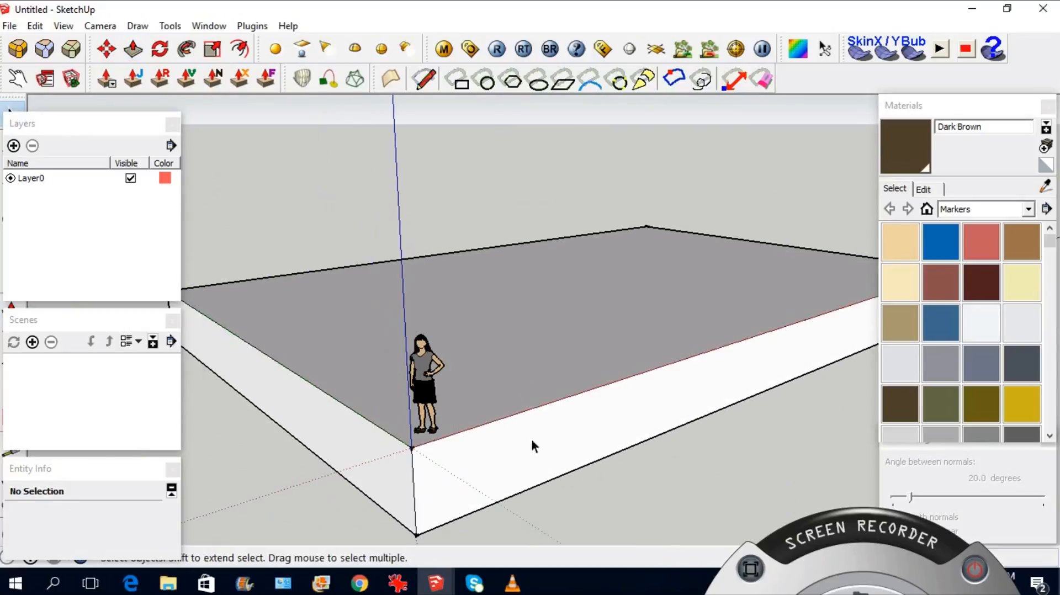
pyautogui.moveTo(448, 383); pyautogui.dragTo(635, 352, button='middle')
pyautogui.scroll(-4, 635, 351)
pyautogui.moveTo(216, 222); pyautogui.dragTo(767, 476)
pyautogui.scroll(3, 701, 353)
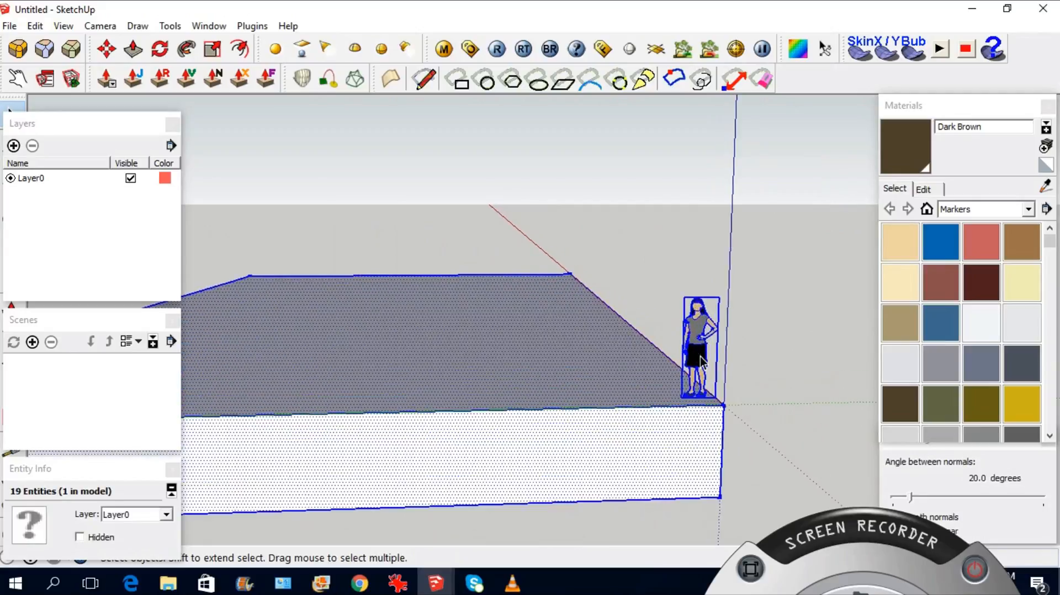
pyautogui.moveTo(700, 357); pyautogui.dragTo(697, 331, button='middle')
pyautogui.scroll(-1, 697, 332)
pyautogui.scroll(4, 697, 332)
pyautogui.scroll(-4, 697, 333)
pyautogui.moveTo(490, 363); pyautogui.dragTo(425, 383, button='middle')
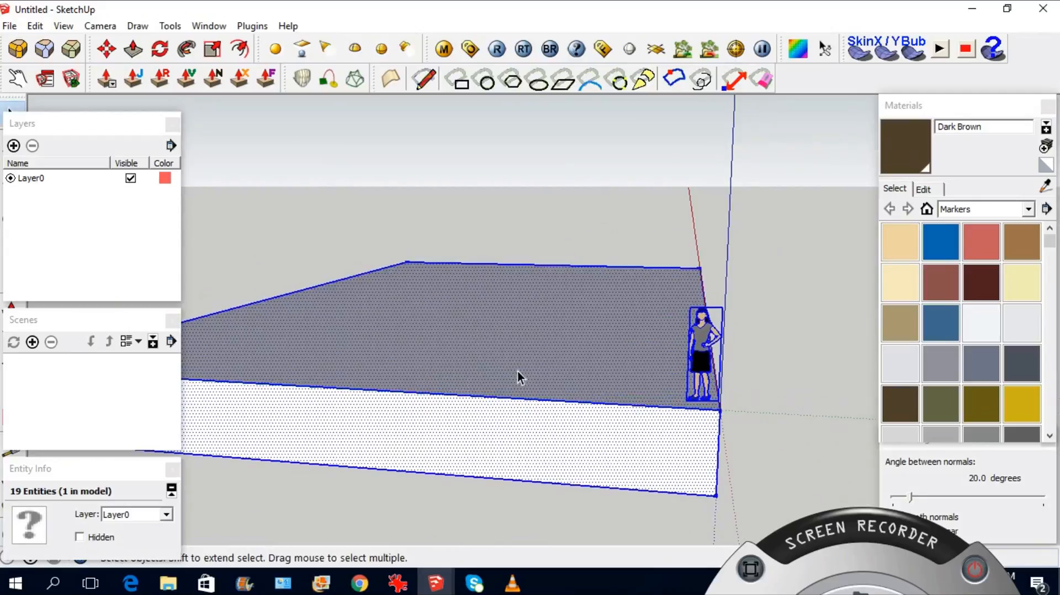
pyautogui.scroll(-2, 517, 376)
pyautogui.click(595, 486)
# Select all of the slab's connected geometry, and remove the top face, its near edge and the side face below from the selection
pyautogui.moveTo(517, 389); pyautogui.dragTo(534, 353, button='middle')
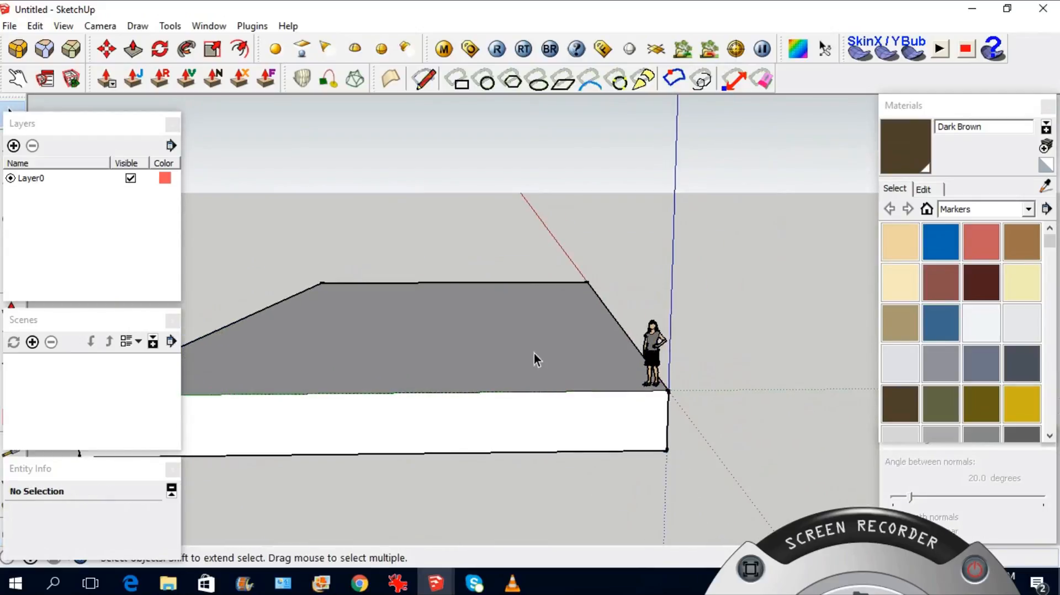
pyautogui.tripleClick(535, 353)
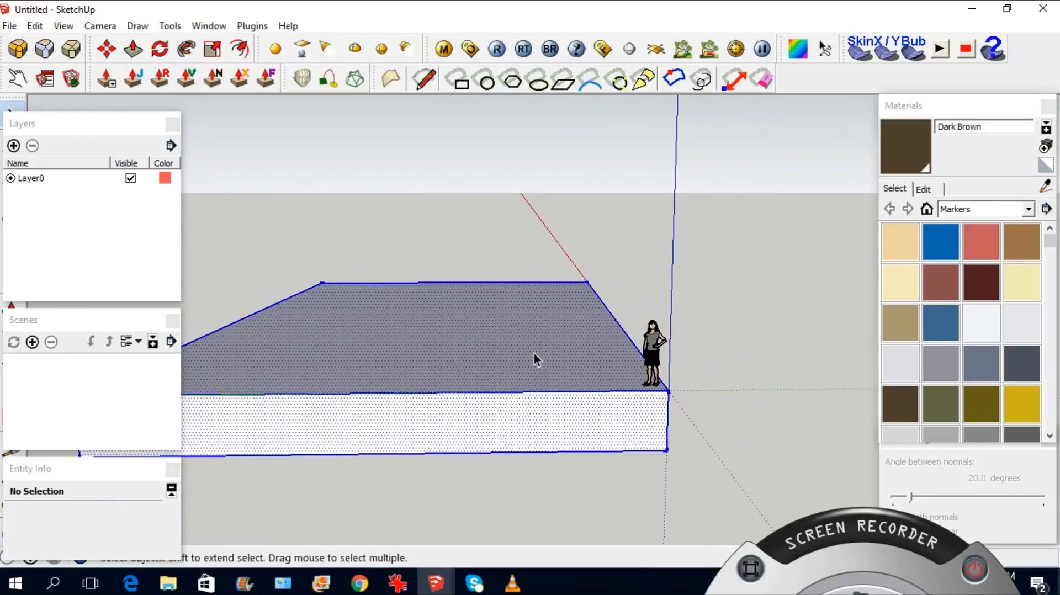
pyautogui.moveTo(530, 407); pyautogui.dragTo(521, 426, button='middle')
pyautogui.scroll(3, 530, 351)
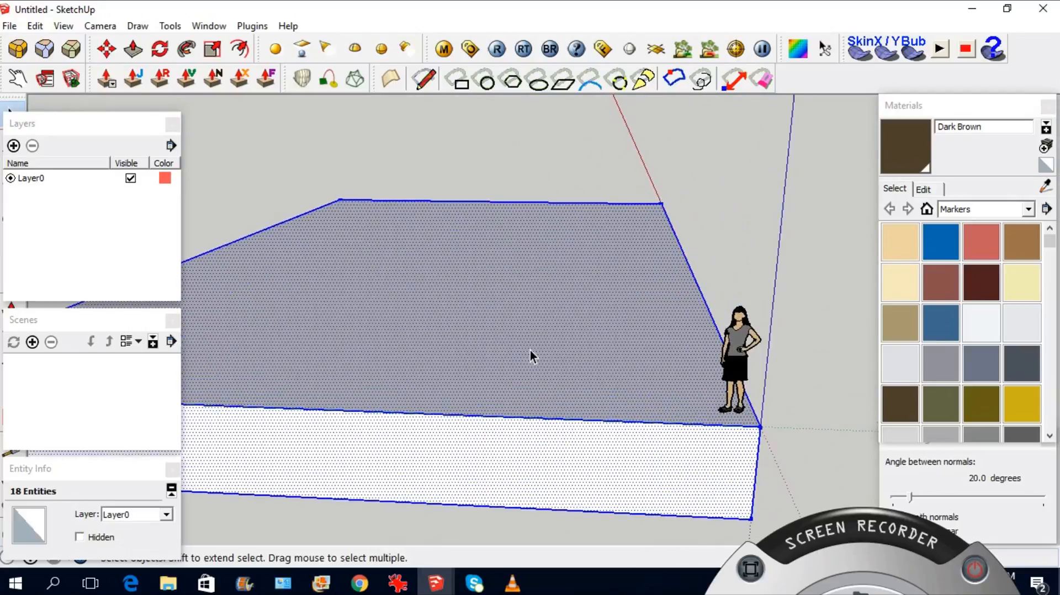
pyautogui.keyDown('shift'); pyautogui.click(530, 346); pyautogui.keyUp('shift')
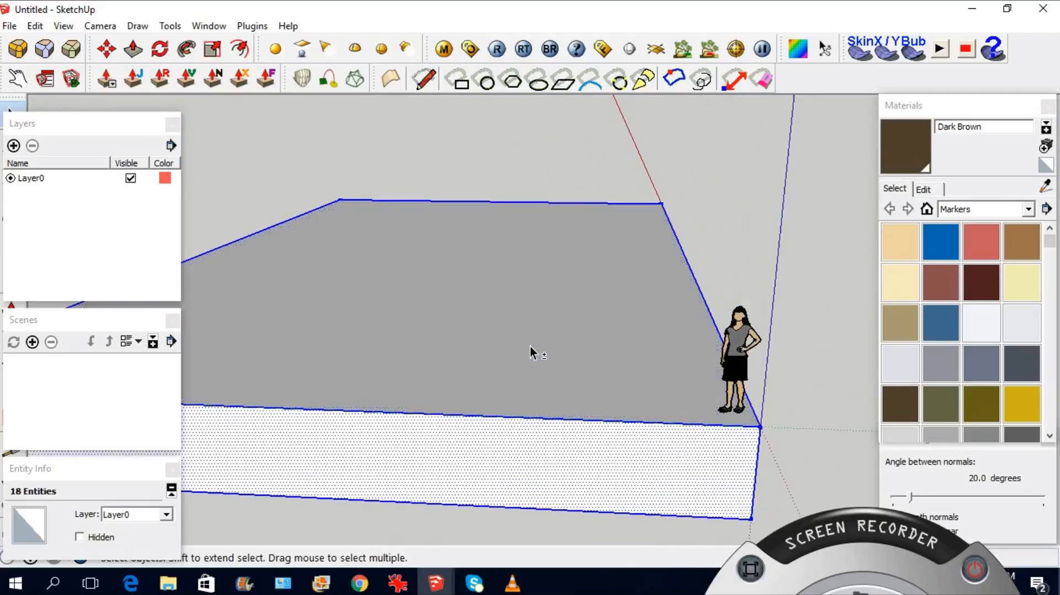
pyautogui.keyDown('shift'); pyautogui.click(499, 416); pyautogui.keyUp('shift')
pyautogui.keyDown('shift'); pyautogui.click(531, 444); pyautogui.keyUp('shift')
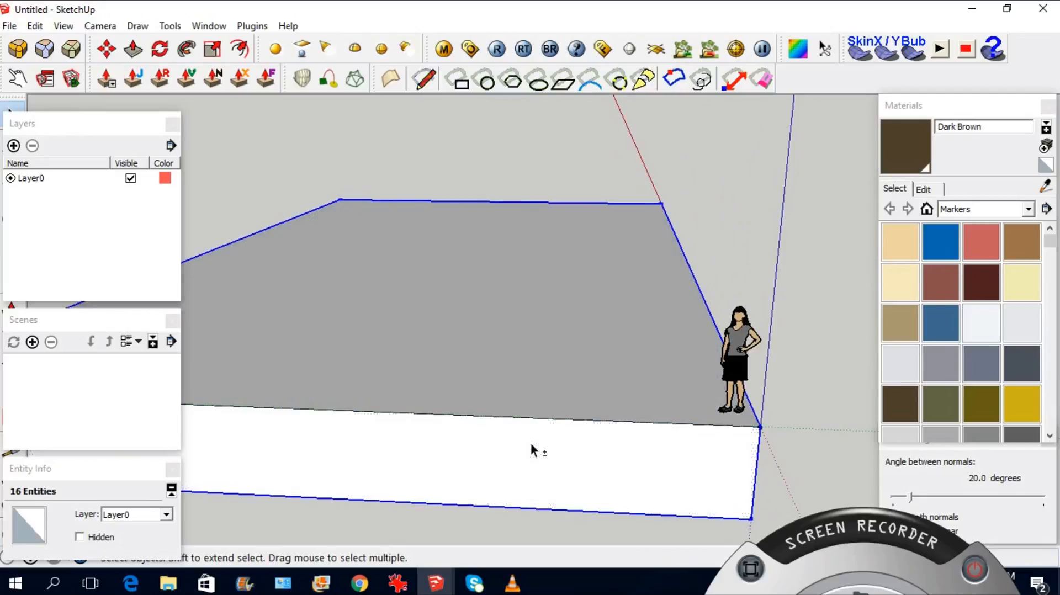
# Add the slab's deselected side face, shared edge and top face back to the selection, and clear the whole selection
pyautogui.moveTo(656, 420); pyautogui.dragTo(477, 402, button='middle')
pyautogui.scroll(-3, 519, 345)
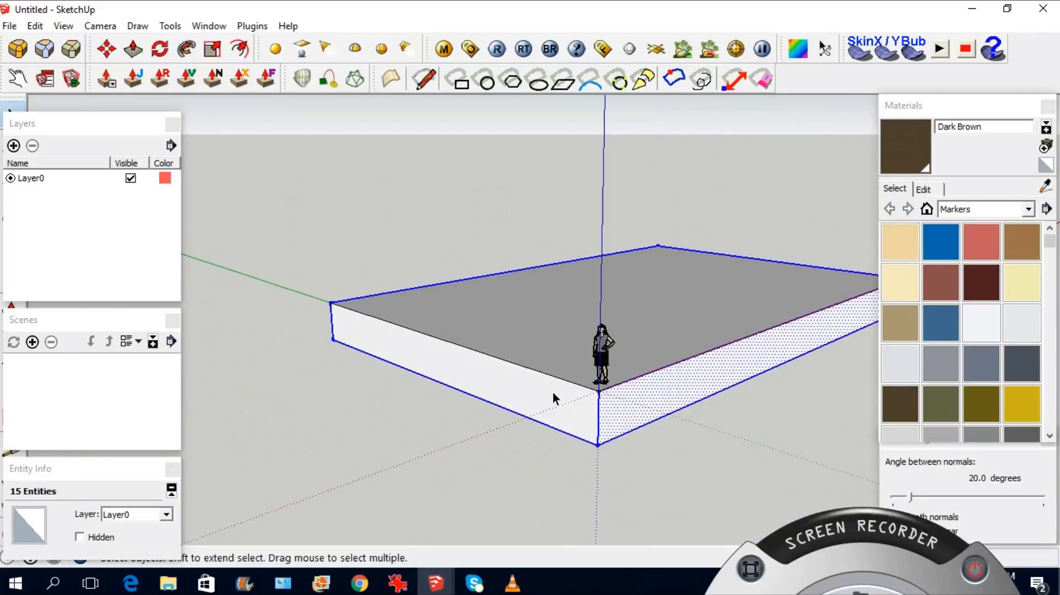
pyautogui.keyDown('shift'); pyautogui.click(527, 386); pyautogui.keyUp('shift')
pyautogui.scroll(2, 525, 383)
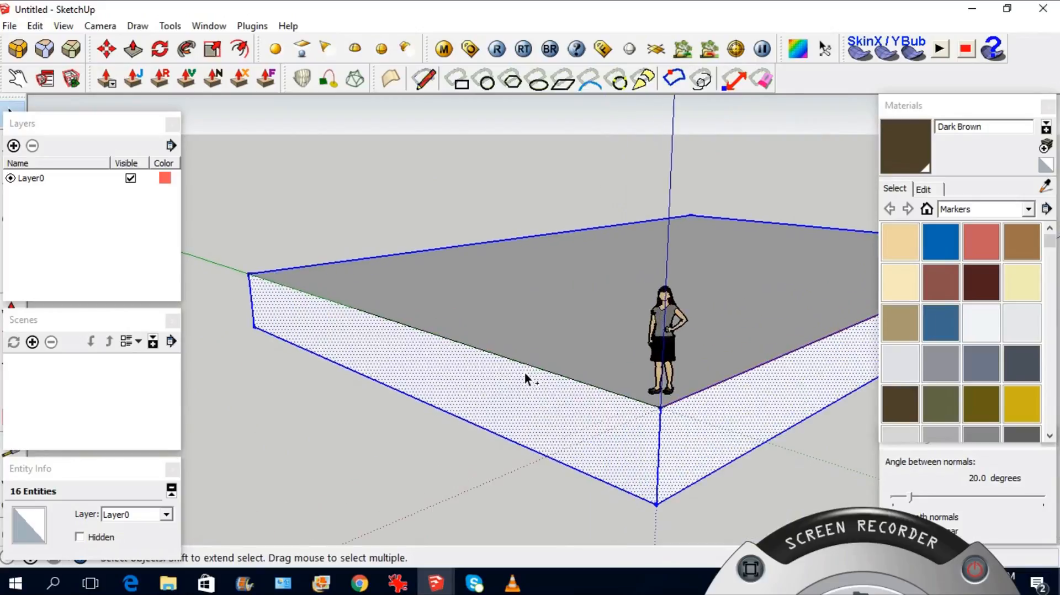
pyautogui.keyDown('shift'); pyautogui.click(517, 365); pyautogui.keyUp('shift')
pyautogui.keyDown('shift'); pyautogui.click(521, 336); pyautogui.keyUp('shift')
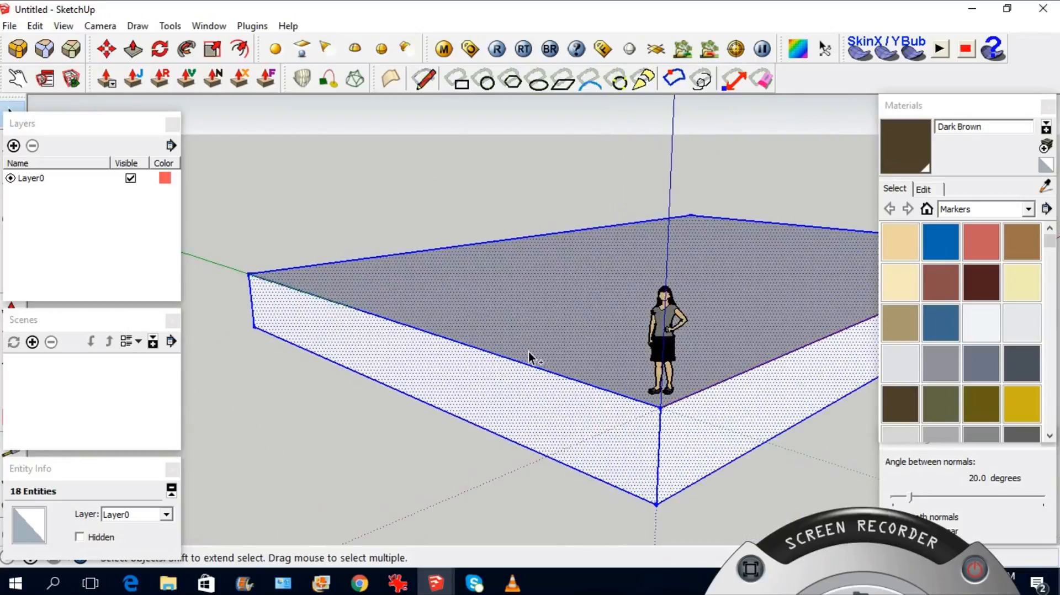
pyautogui.scroll(-2, 525, 334)
pyautogui.click(736, 445)
# Select the slab's top face together with its bounding edges
pyautogui.moveTo(561, 350); pyautogui.dragTo(712, 399, button='middle')
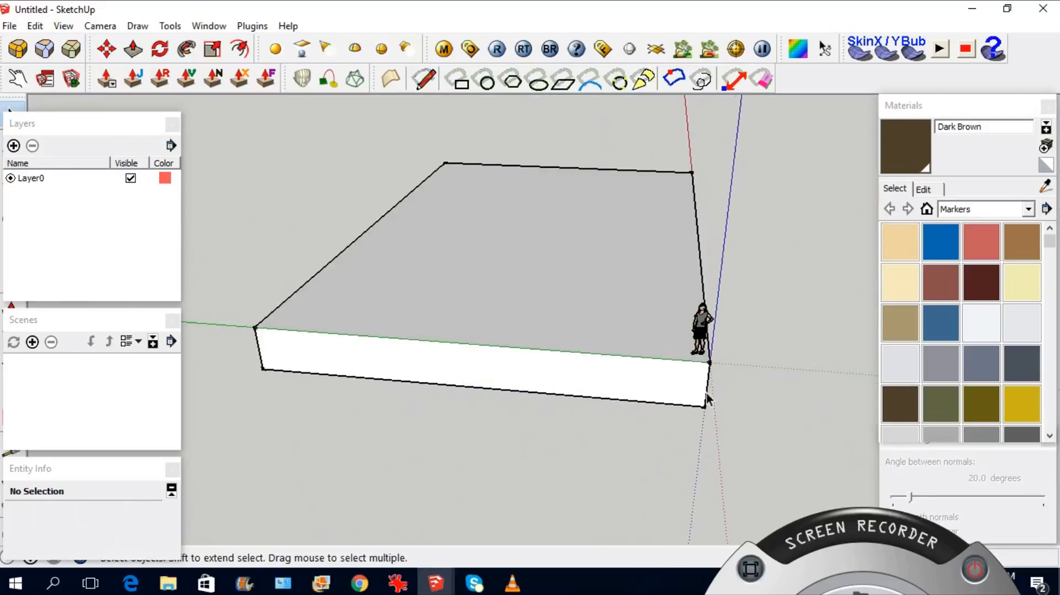
pyautogui.scroll(2, 571, 287)
pyautogui.doubleClick(572, 287)
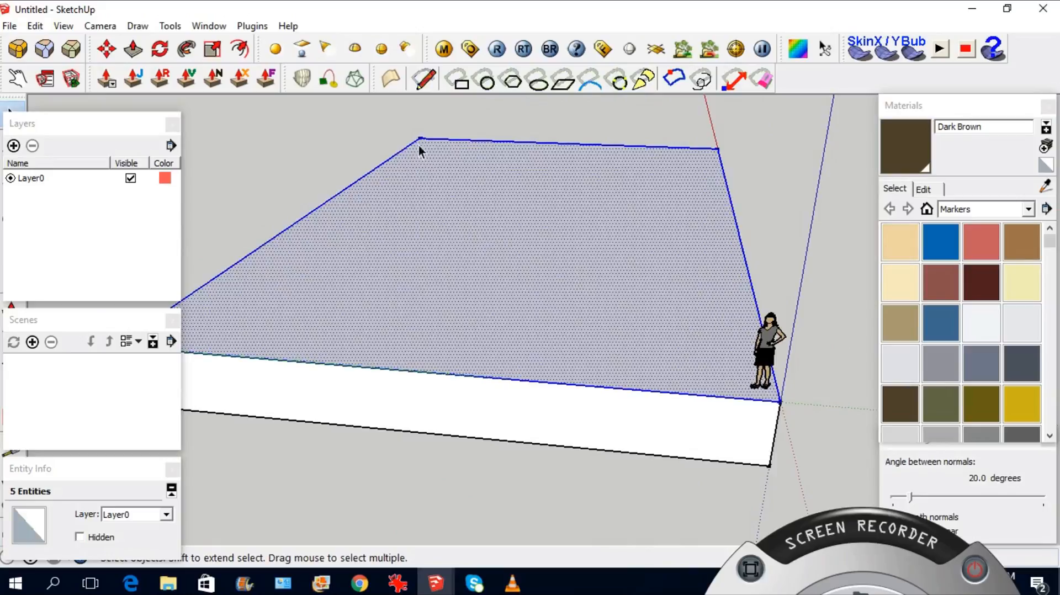
pyautogui.moveTo(472, 192); pyautogui.dragTo(596, 156, button='middle')
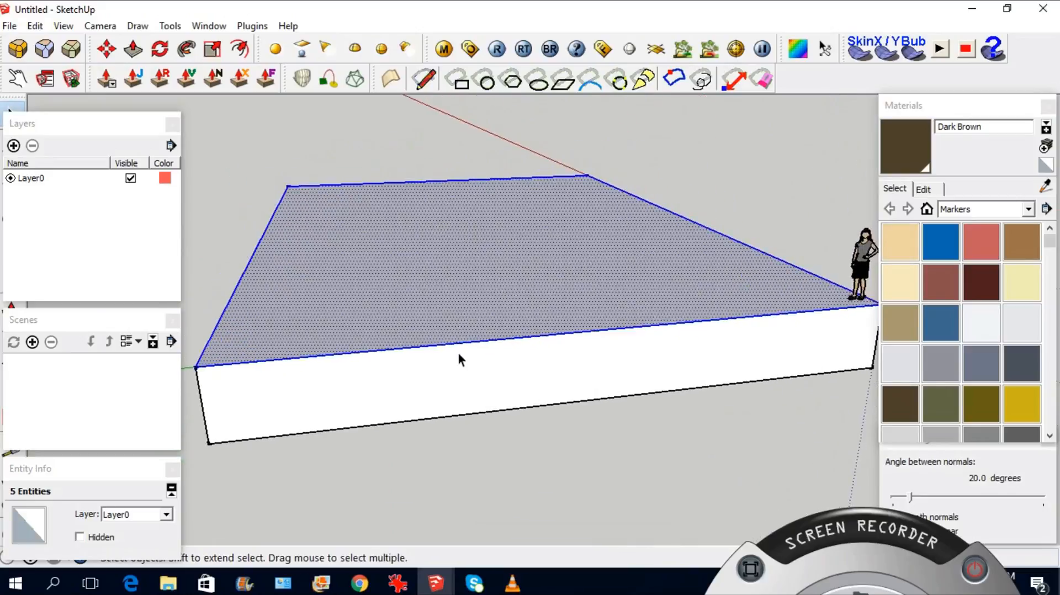
# Select the near upper edge of the slab together with the two faces that meet at it
pyautogui.scroll(2, 465, 334)
pyautogui.moveTo(465, 333); pyautogui.dragTo(550, 367, button='middle')
pyautogui.doubleClick(556, 356)
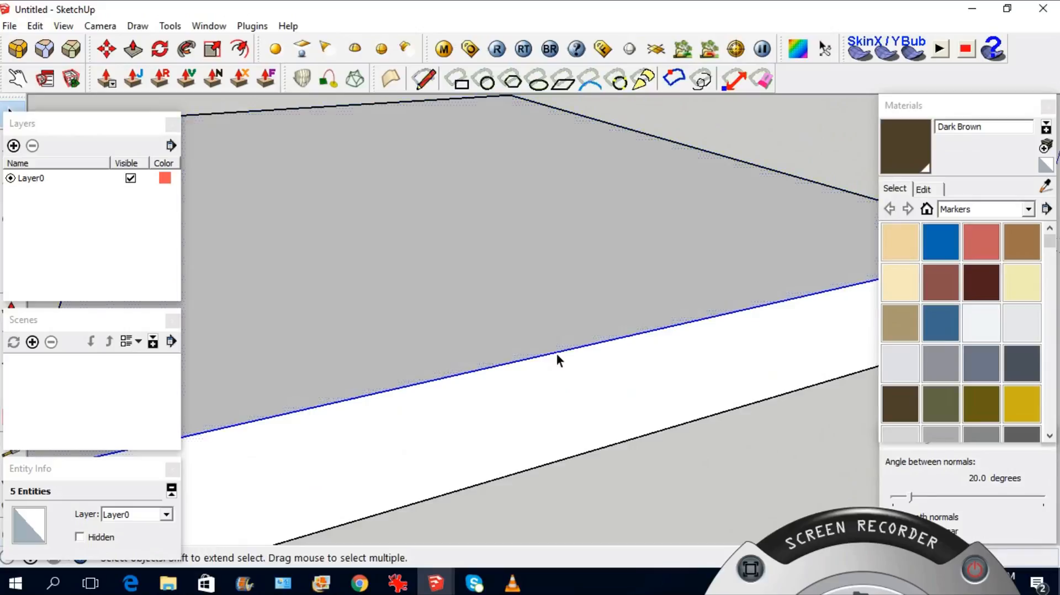
pyautogui.scroll(-5, 617, 300)
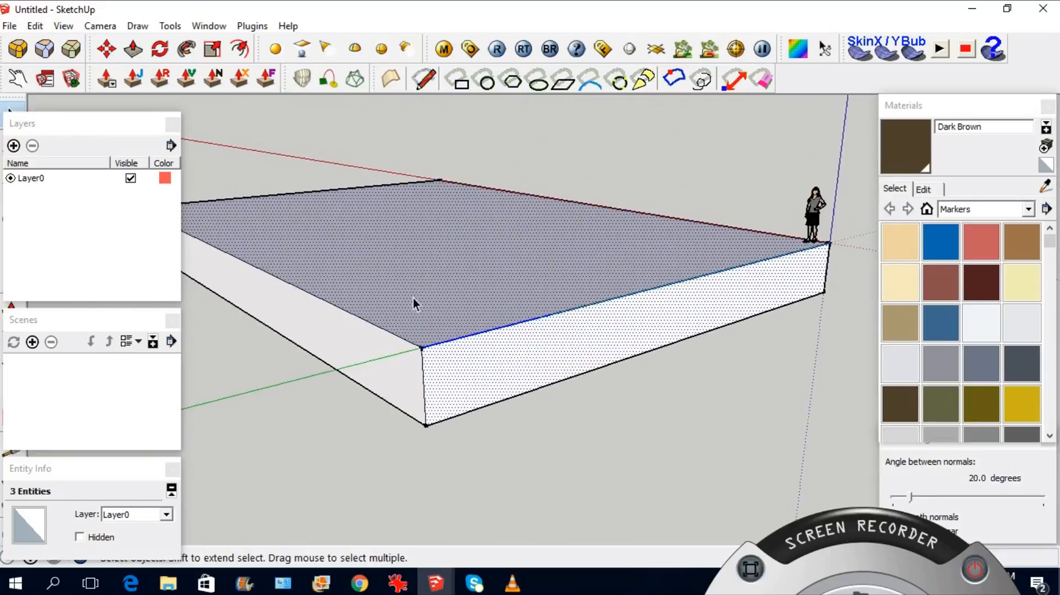
pyautogui.moveTo(630, 303); pyautogui.dragTo(502, 293, button='middle')
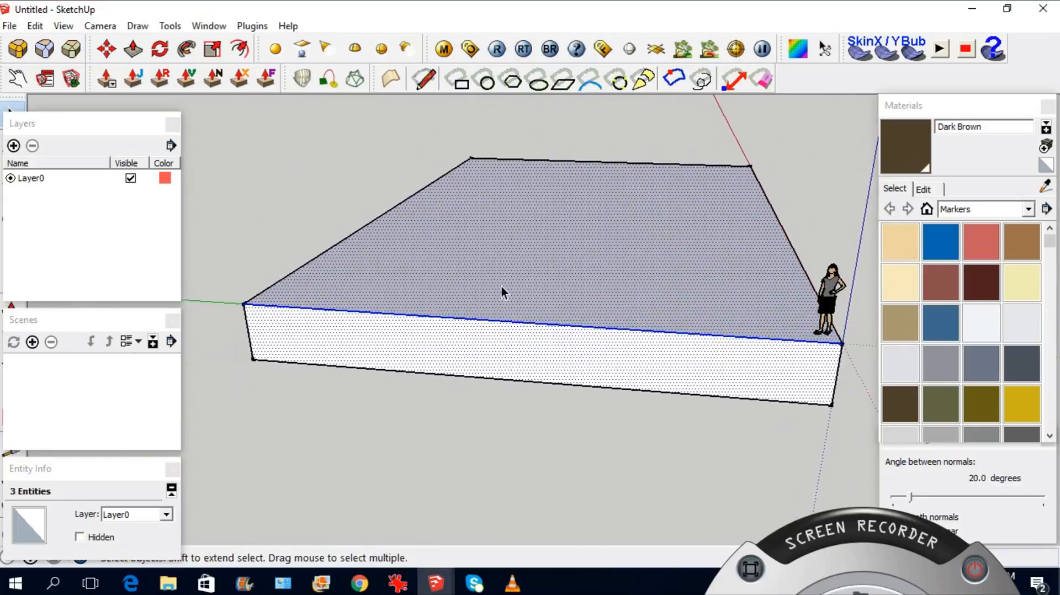
# Select all of the slab's connected geometry and convert it into a component with the default settings
pyautogui.tripleClick(544, 283)
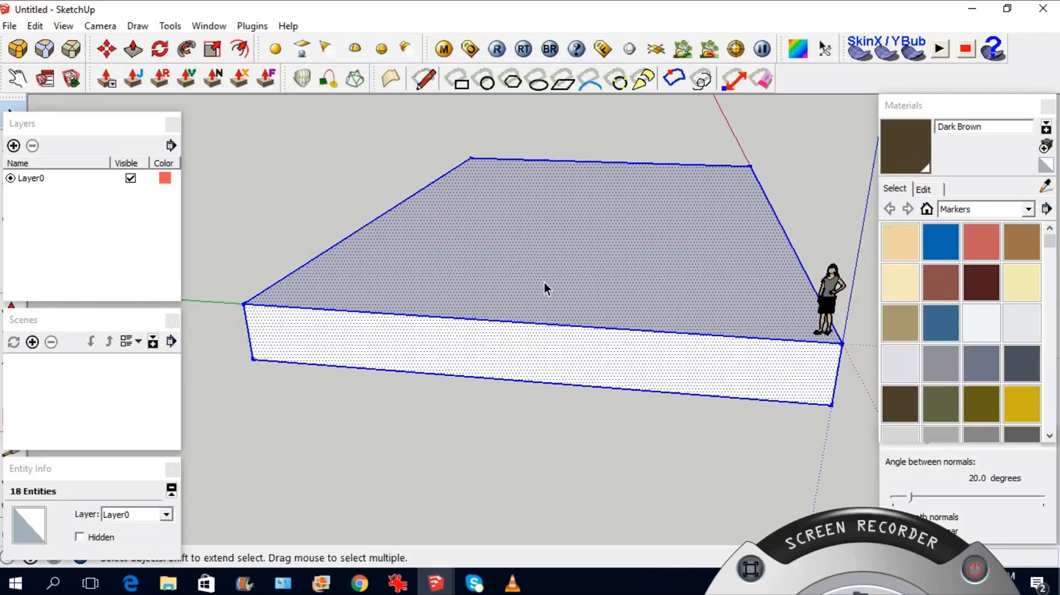
pyautogui.press('g')
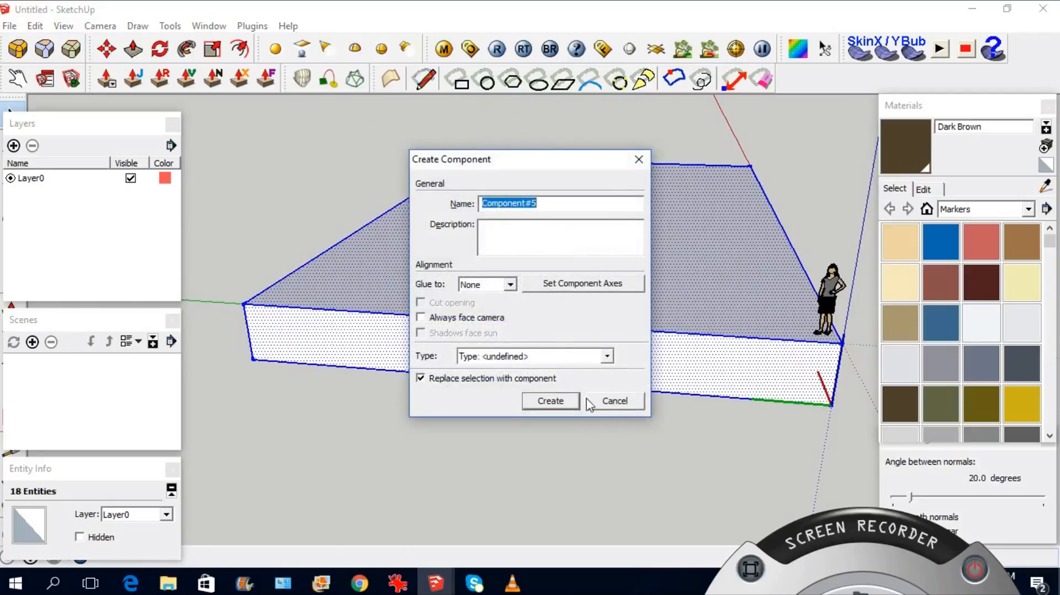
pyautogui.click(613, 402)
pyautogui.rightClick(593, 308)
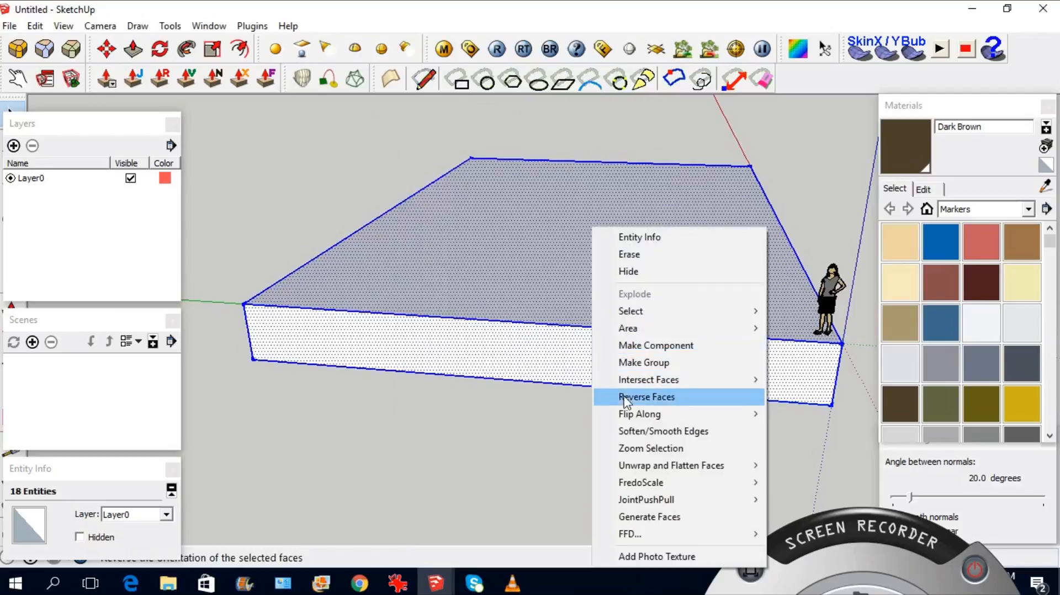
pyautogui.click(638, 346)
pyautogui.click(552, 401)
# Draw a rectangle of about 133 m² on top of the slab, inset from the slab's edges
pyautogui.moveTo(648, 383); pyautogui.dragTo(691, 275, button='middle')
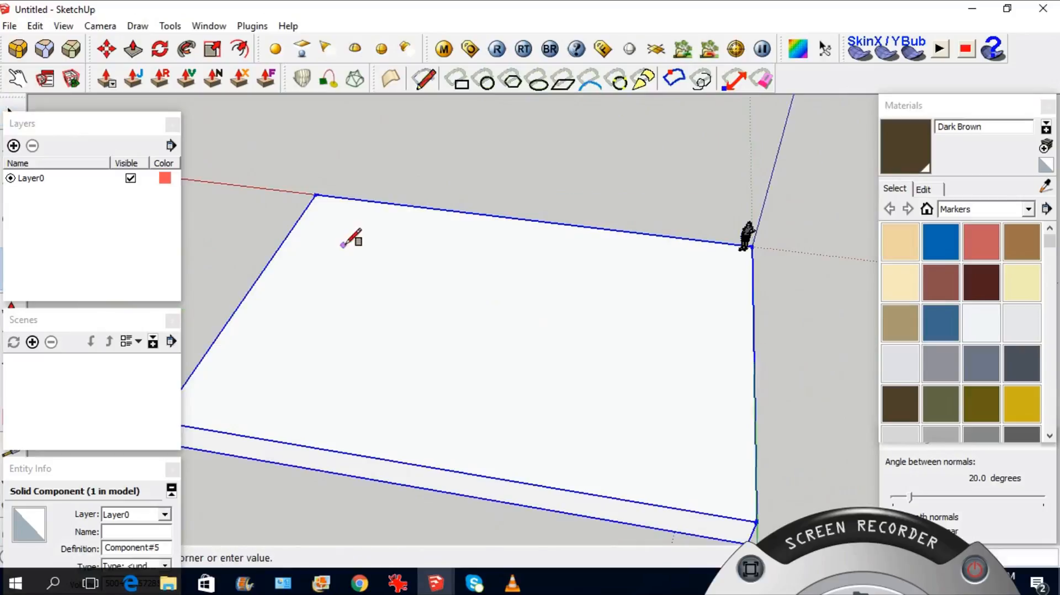
pyautogui.click(344, 245)
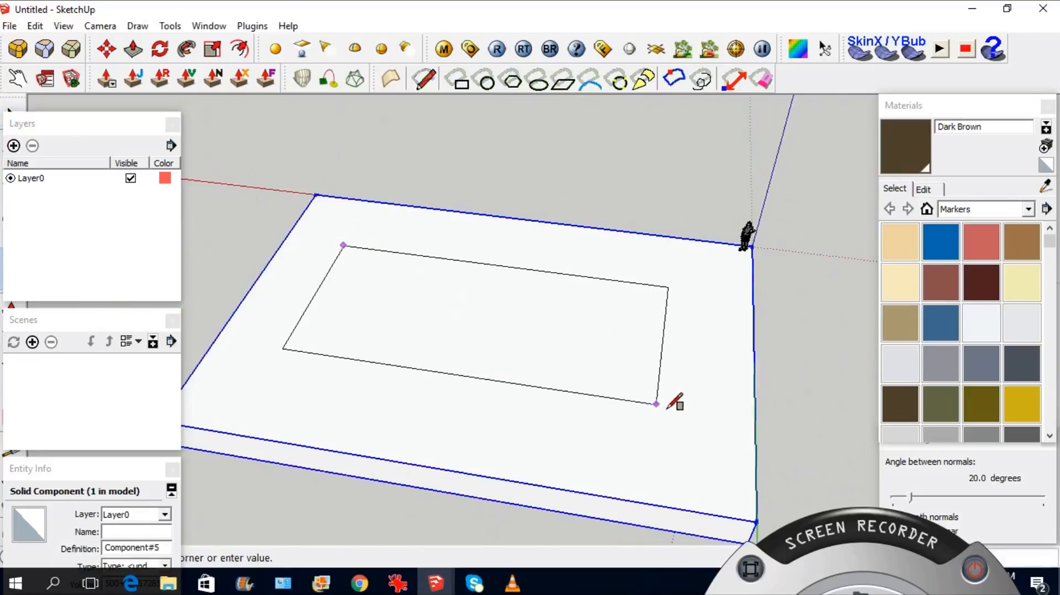
pyautogui.click(690, 437)
pyautogui.moveTo(663, 434); pyautogui.dragTo(644, 360, button='middle')
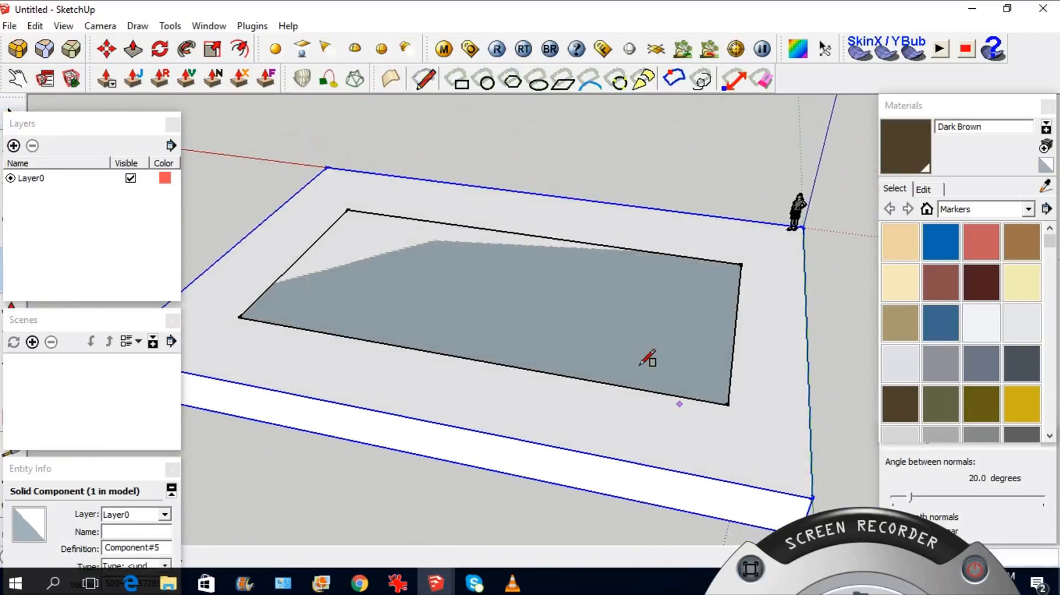
# Offset the outline of the new rectangle inward to create a narrow border for the walls
pyautogui.scroll(3, 637, 366)
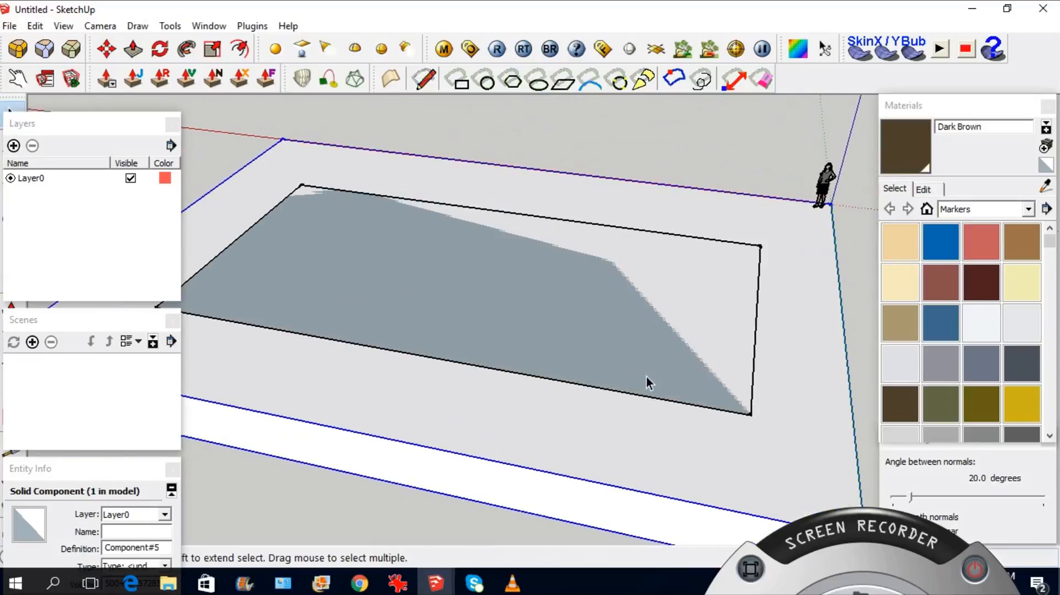
pyautogui.press('f')
pyautogui.scroll(5, 759, 324)
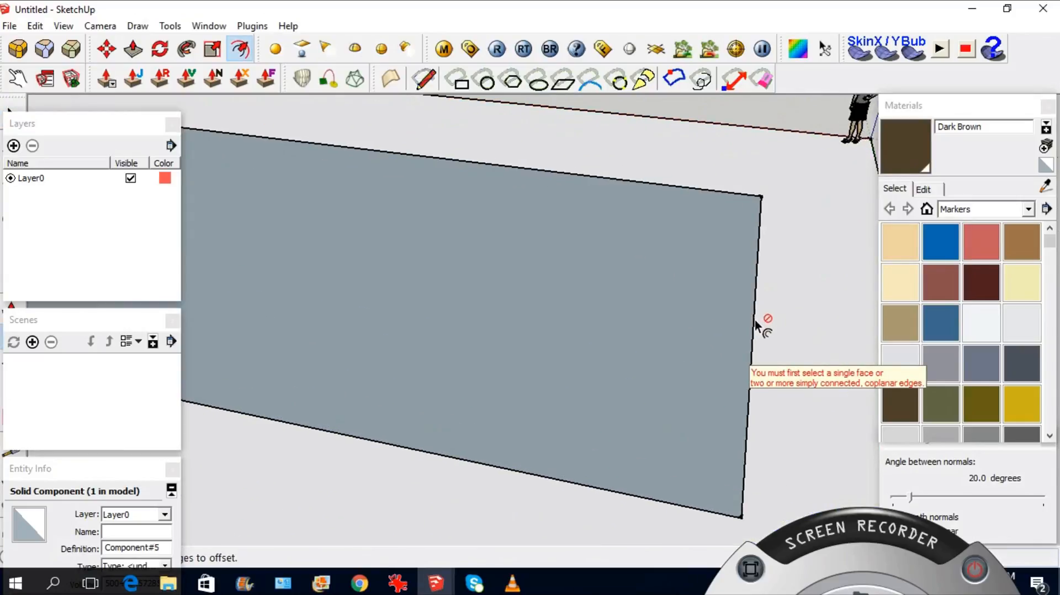
pyautogui.click(754, 324)
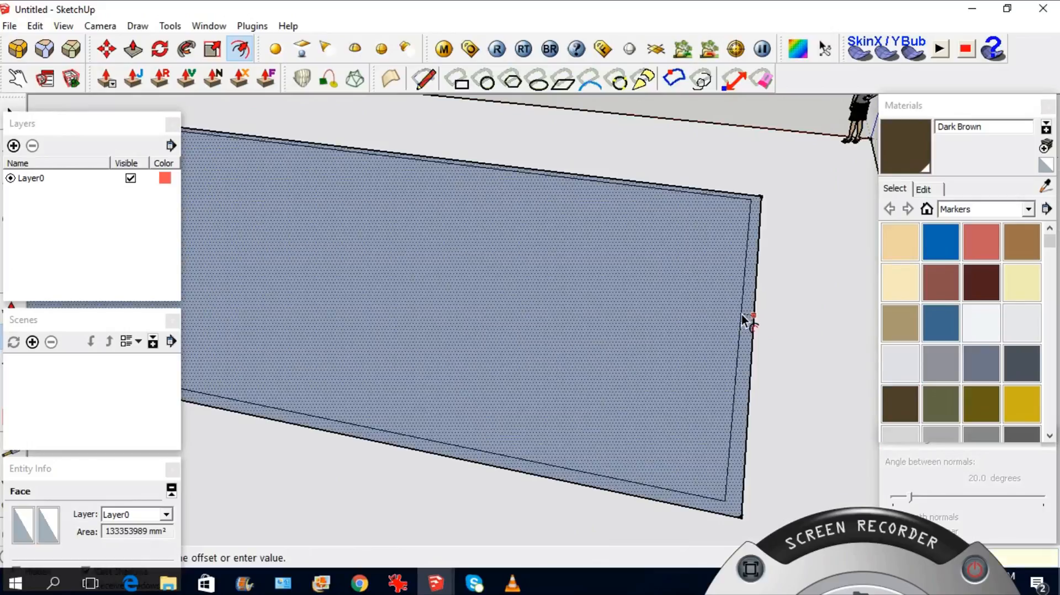
pyautogui.click(741, 313)
pyautogui.press('space')
pyautogui.click(738, 297)
# Push/Pull the narrow border face upward to raise the four walls on the slab
pyautogui.moveTo(739, 380); pyautogui.dragTo(698, 366, button='middle')
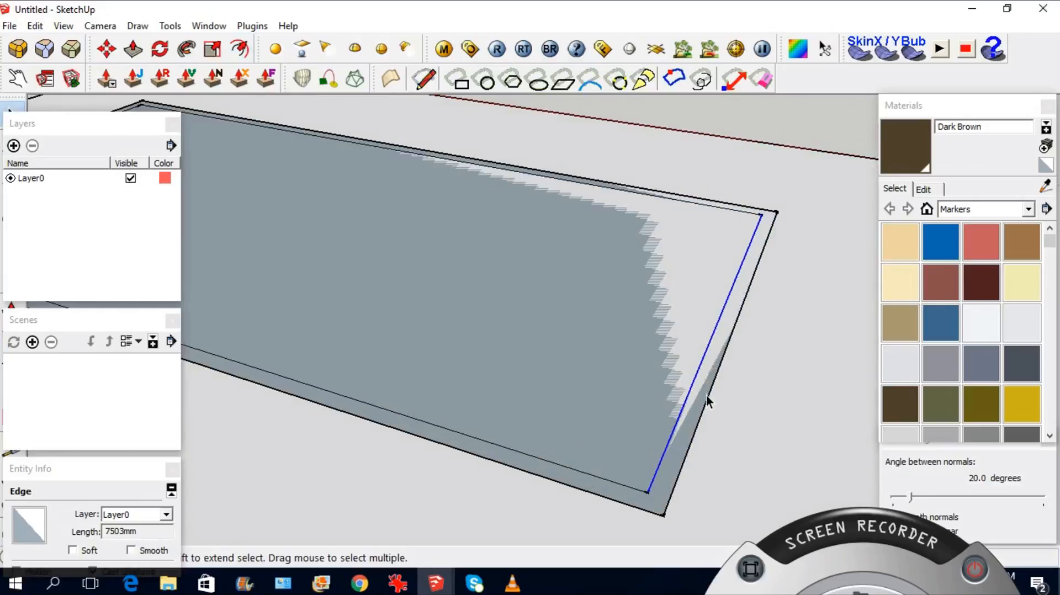
pyautogui.press('p')
pyautogui.click(700, 383)
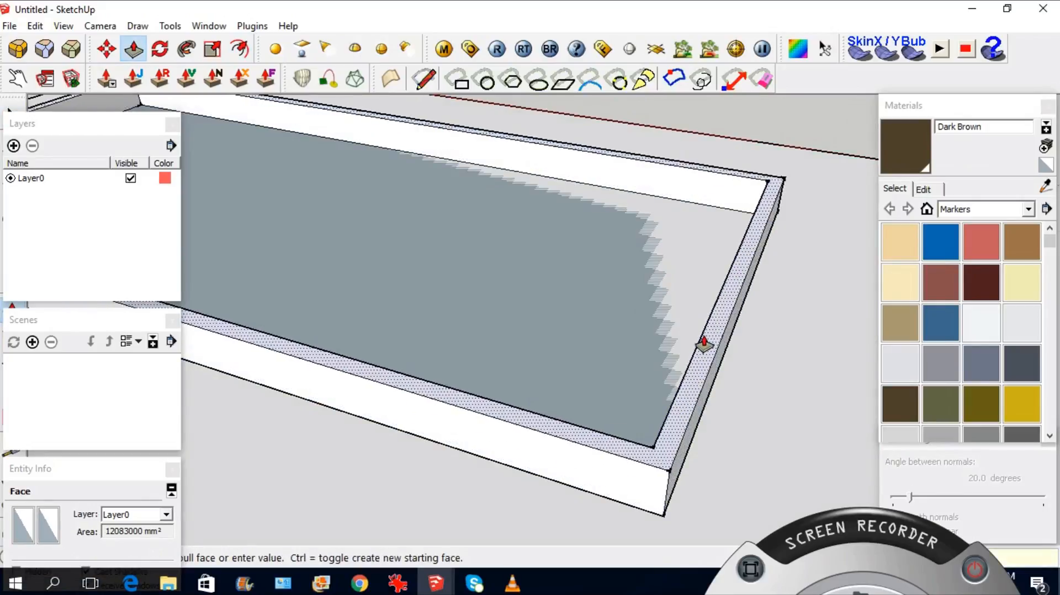
pyautogui.press('Return')
pyautogui.scroll(-4, 703, 345)
pyautogui.moveTo(703, 402); pyautogui.dragTo(602, 306, button='middle')
pyautogui.press('space')
pyautogui.scroll(-5, 759, 334)
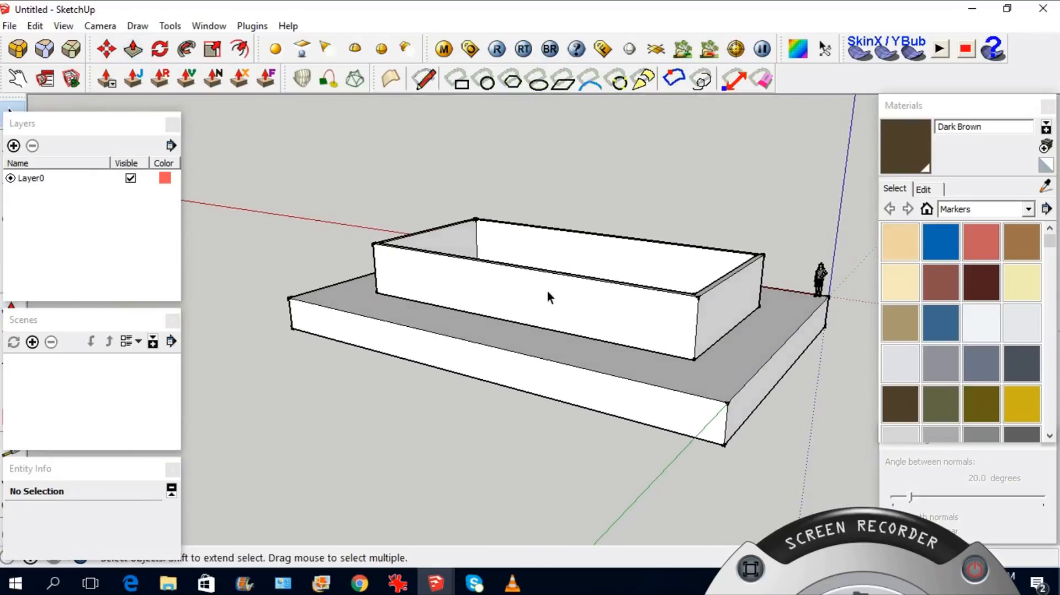
# Select all connected geometry of the walls and convert it into a component with the default settings
pyautogui.scroll(3, 556, 282)
pyautogui.tripleClick(554, 281)
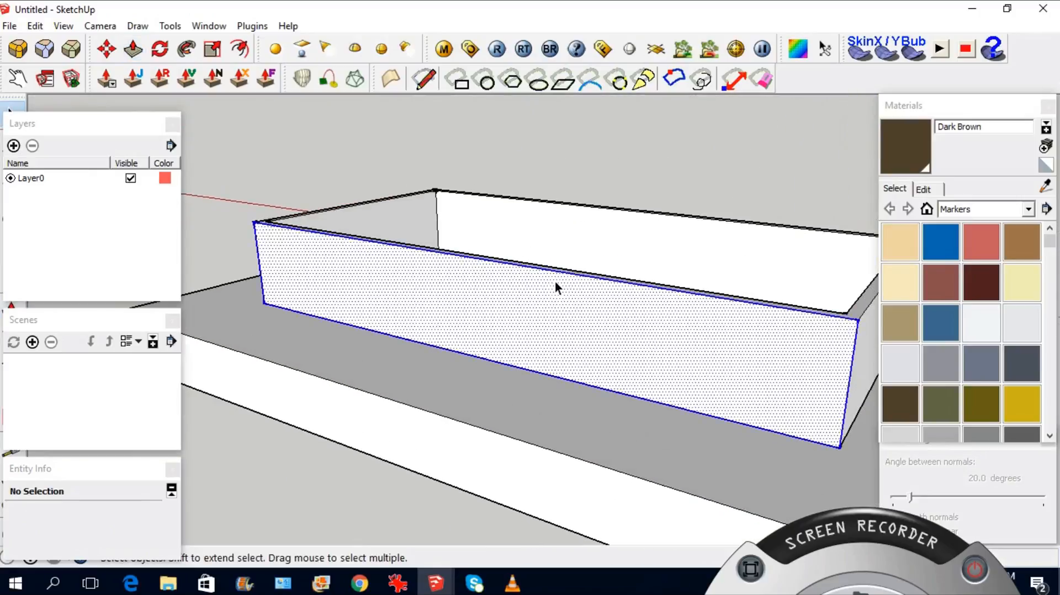
pyautogui.rightClick(556, 288)
pyautogui.click(619, 346)
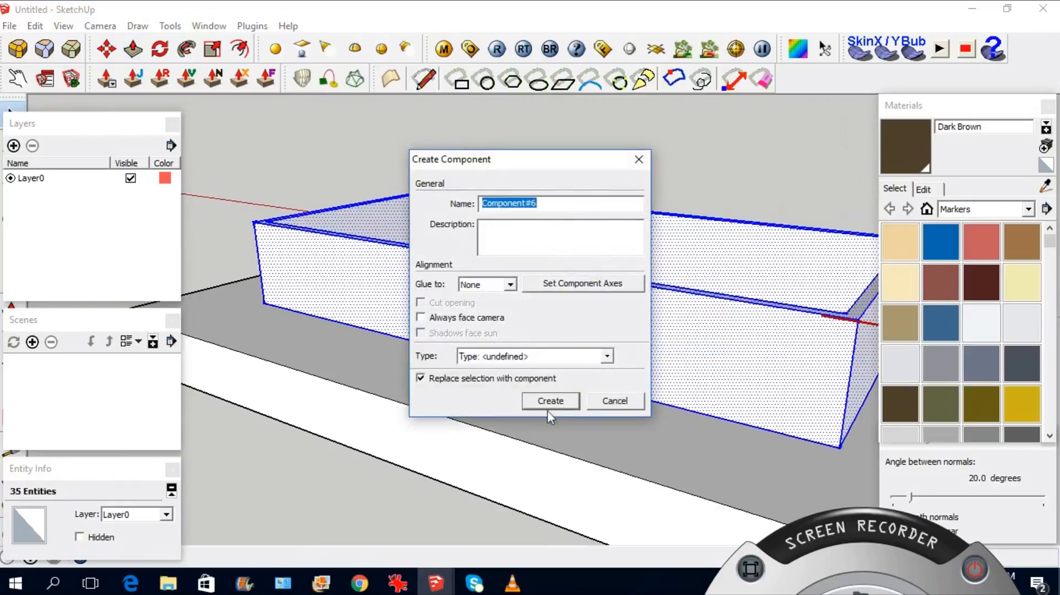
pyautogui.click(549, 399)
# Open the wall component for editing, viewing the near end of its long outer wall
pyautogui.moveTo(546, 399); pyautogui.dragTo(595, 393, button='middle')
pyautogui.moveTo(475, 432)
pyautogui.mouseDown(button='middle')
pyautogui.moveTo(515, 355)
pyautogui.moveTo(356, 339)
pyautogui.mouseUp(button='middle')
pyautogui.scroll(3, 348, 334)
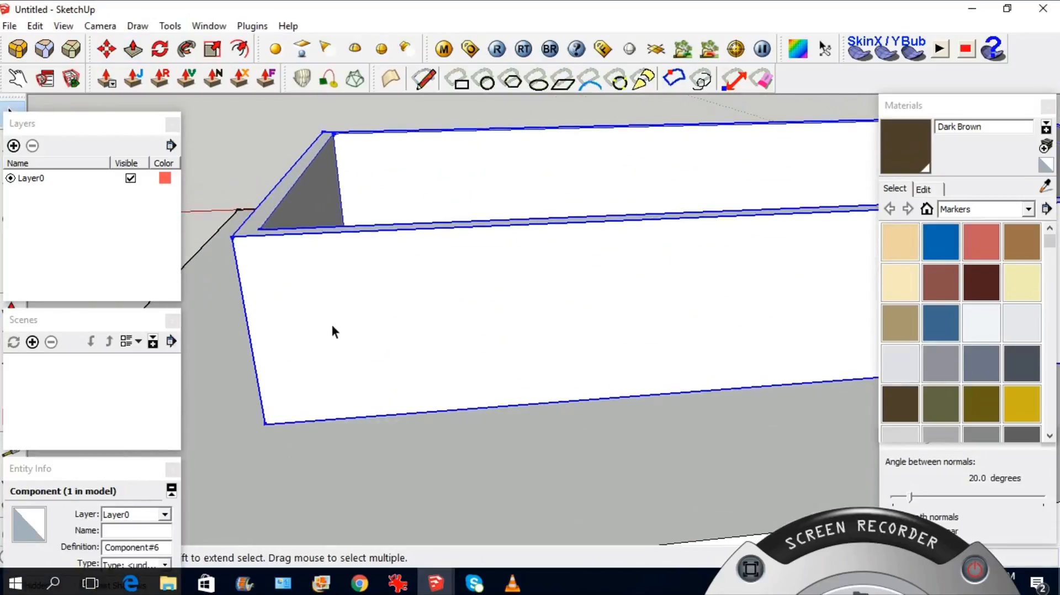
pyautogui.moveTo(563, 359); pyautogui.dragTo(616, 367, button='middle')
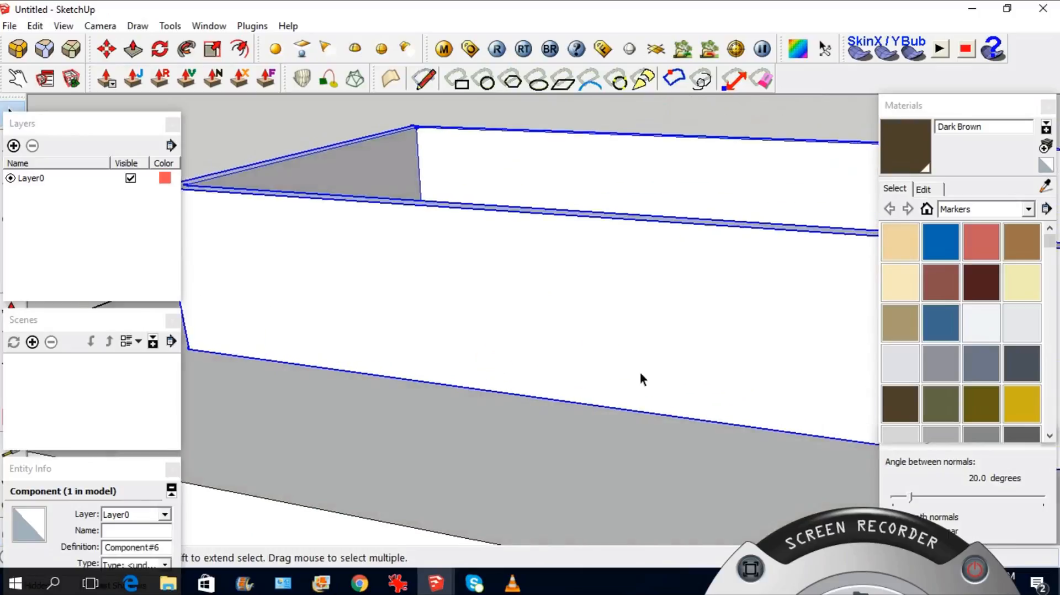
pyautogui.scroll(-3, 616, 366)
pyautogui.scroll(2, 366, 309)
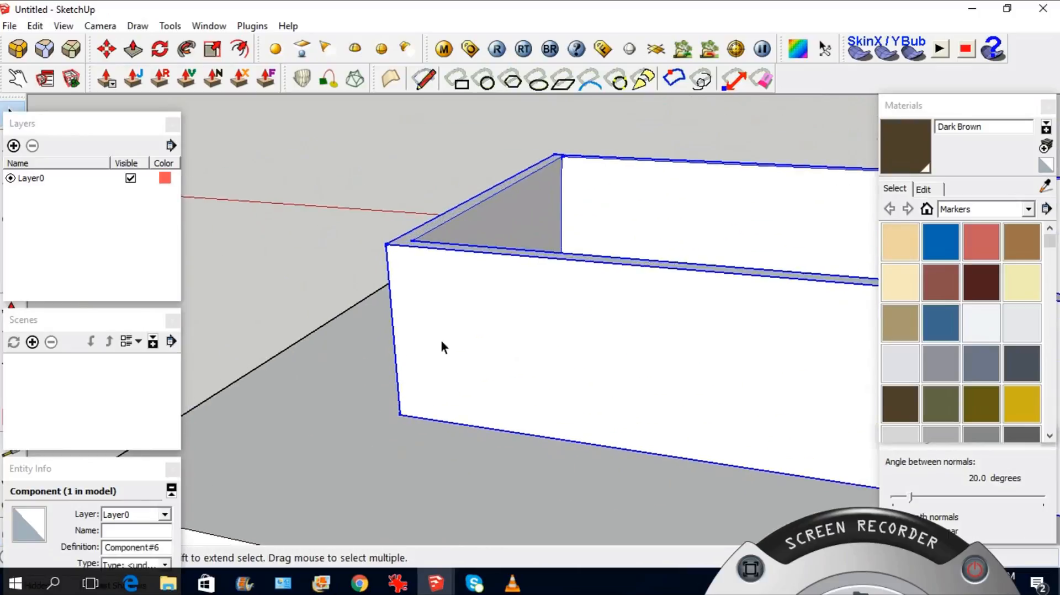
pyautogui.doubleClick(491, 309)
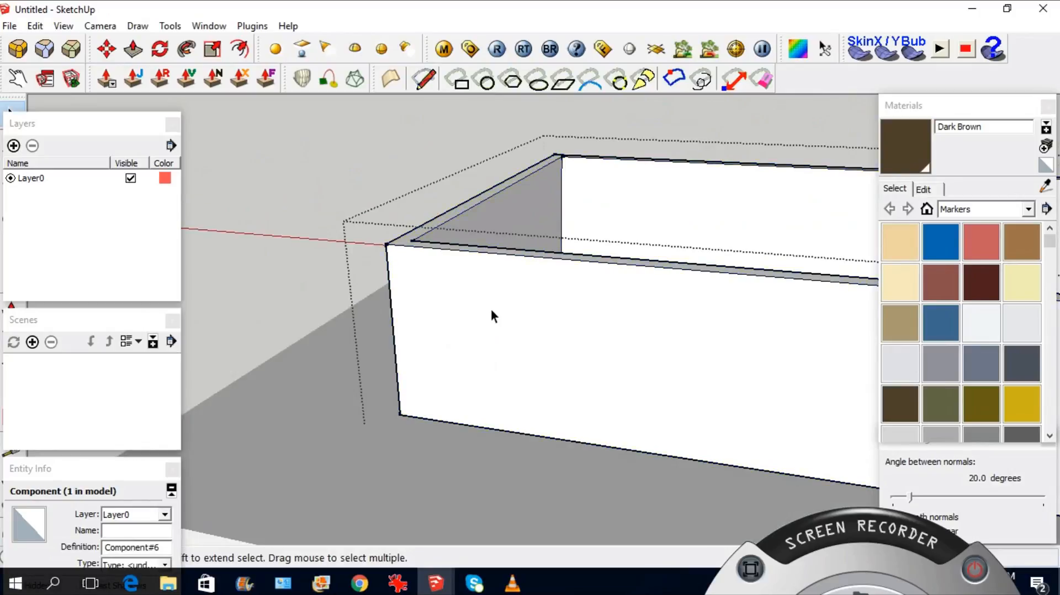
# Draw a door outline of about 1.8 m² with lines, rising from the base of the long wall near its corner
pyautogui.press('l')
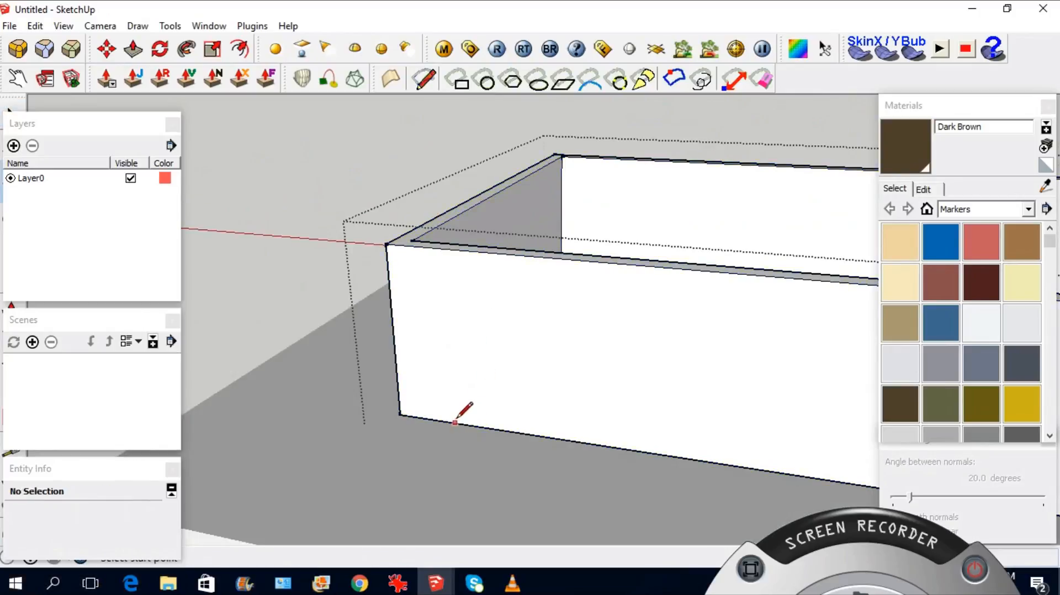
pyautogui.click(455, 423)
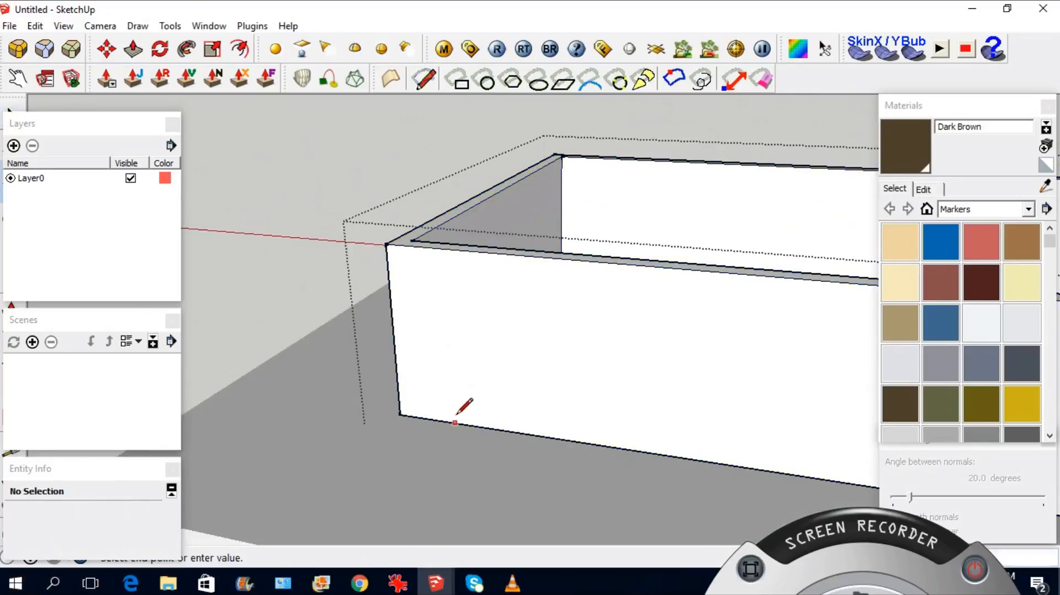
pyautogui.click(448, 287)
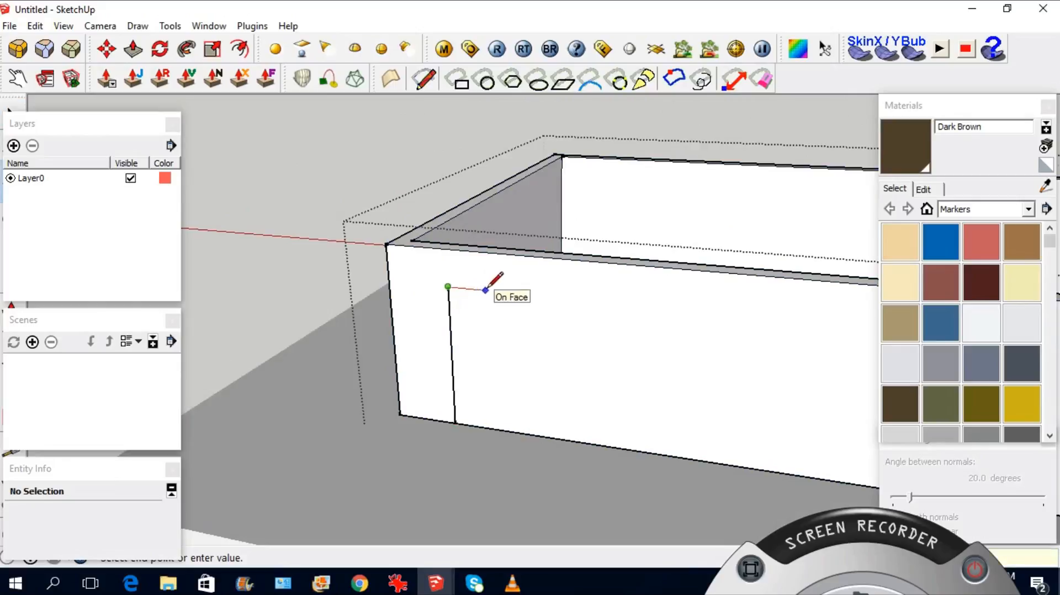
pyautogui.click(514, 293)
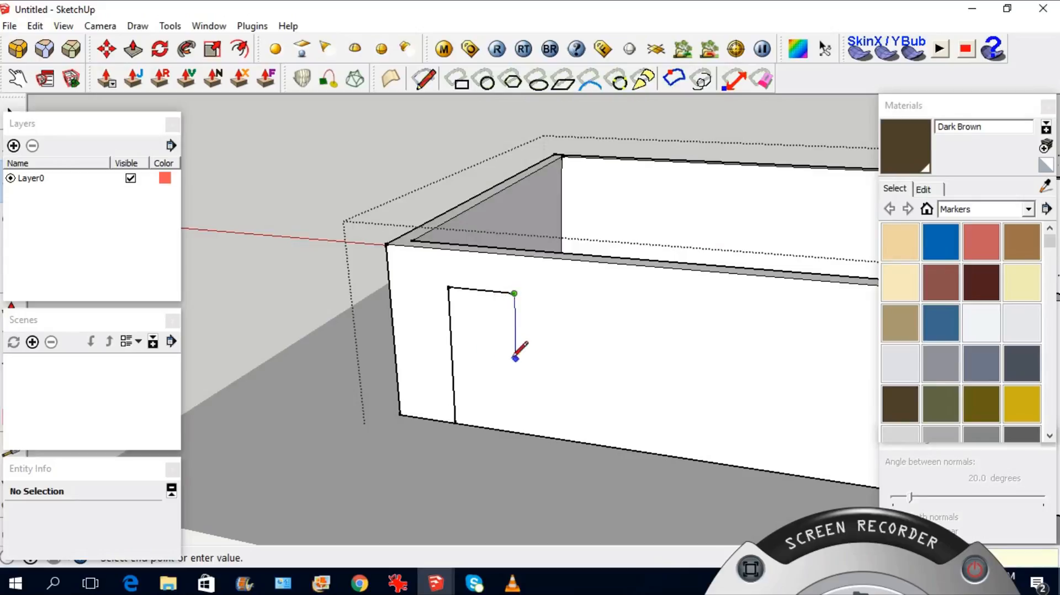
pyautogui.click(515, 432)
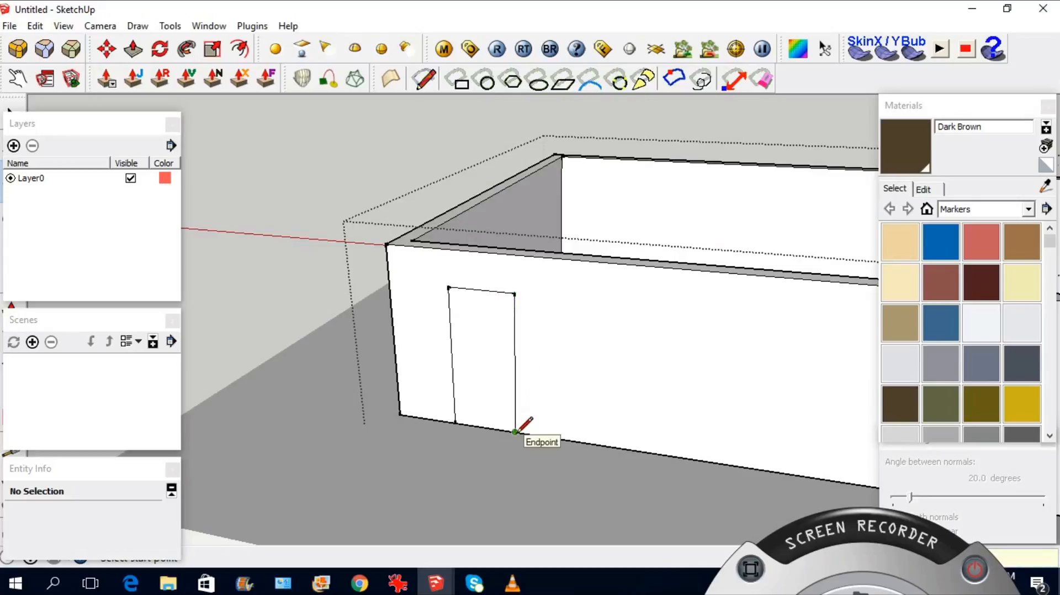
pyautogui.click(514, 293)
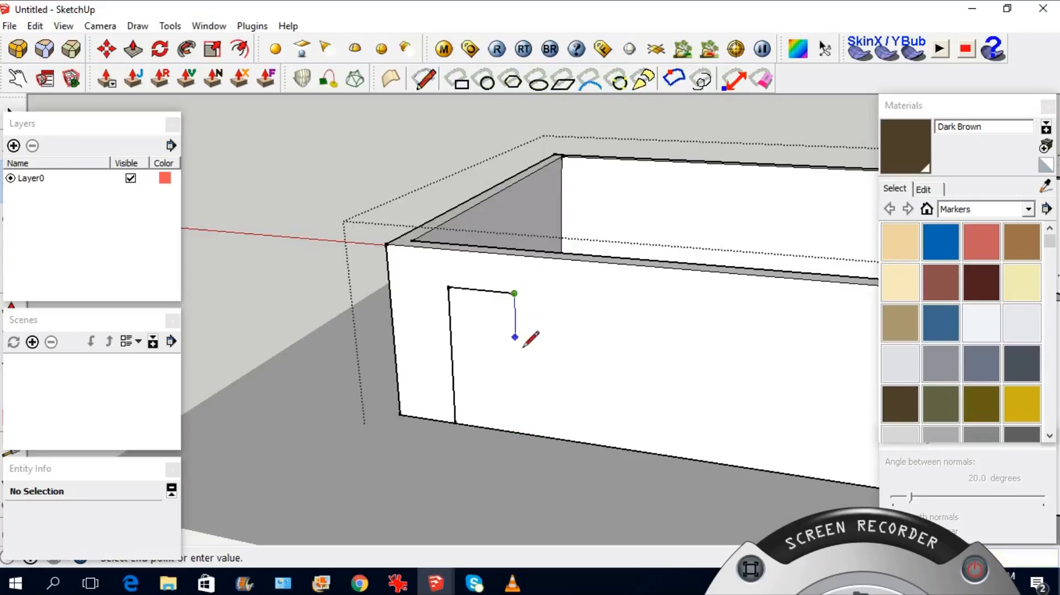
pyautogui.click(515, 432)
pyautogui.press('space')
# Copy the door face 900 mm straight out in front of the wall
pyautogui.moveTo(603, 371); pyautogui.dragTo(386, 442, button='middle')
pyautogui.scroll(3, 387, 442)
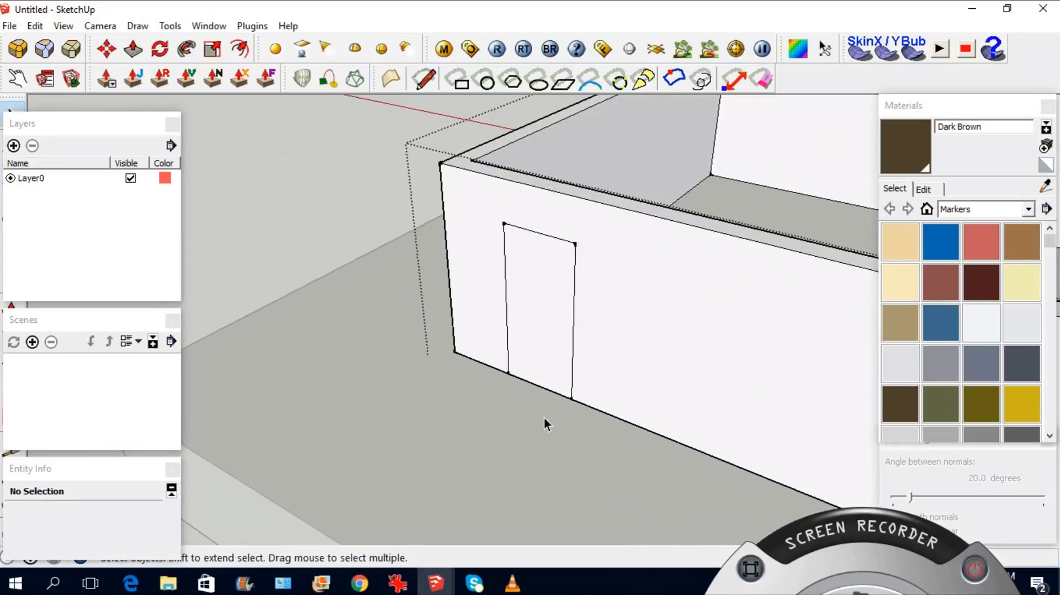
pyautogui.click(542, 277)
pyautogui.moveTo(542, 277); pyautogui.dragTo(563, 346, button='middle')
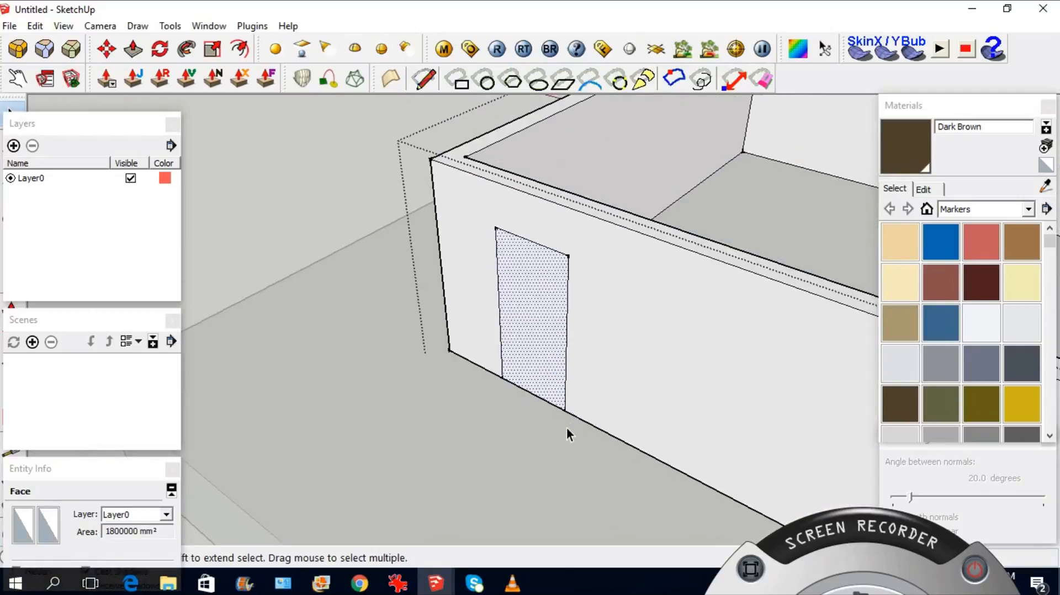
pyautogui.press('m')
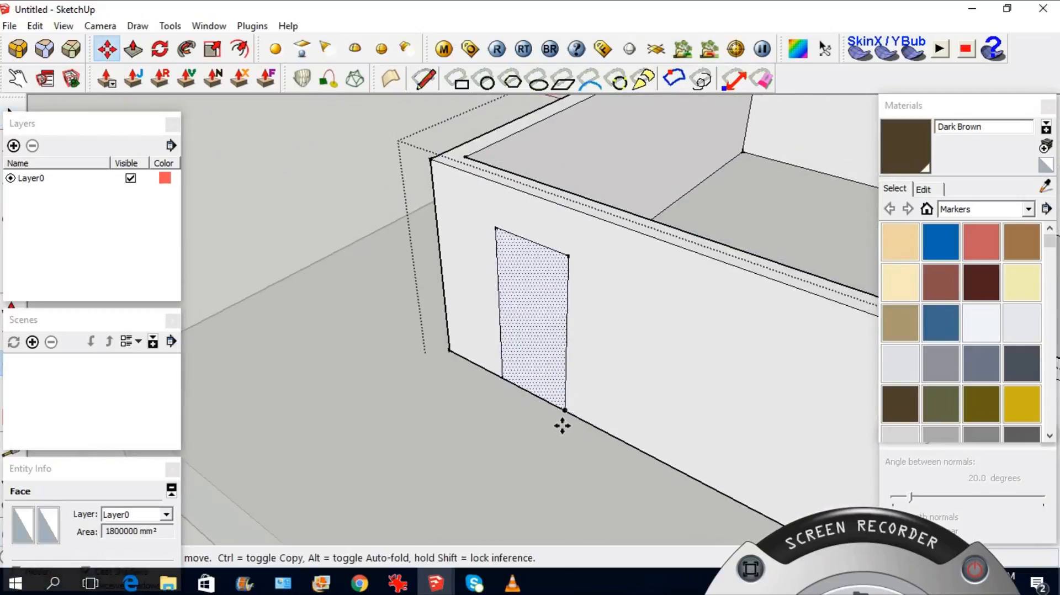
pyautogui.click(574, 460)
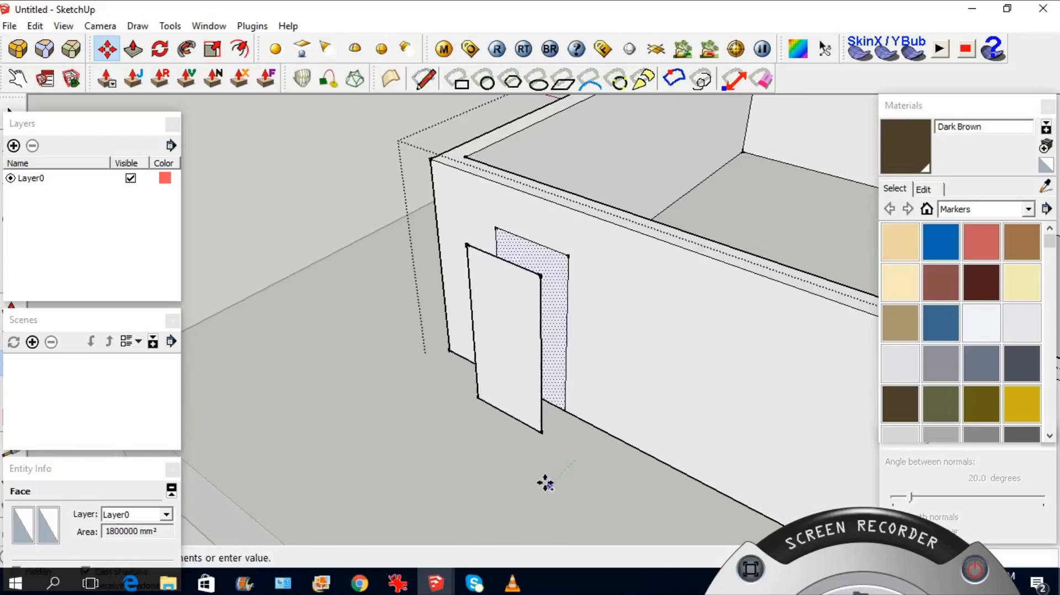
pyautogui.scroll(-3, 550, 398)
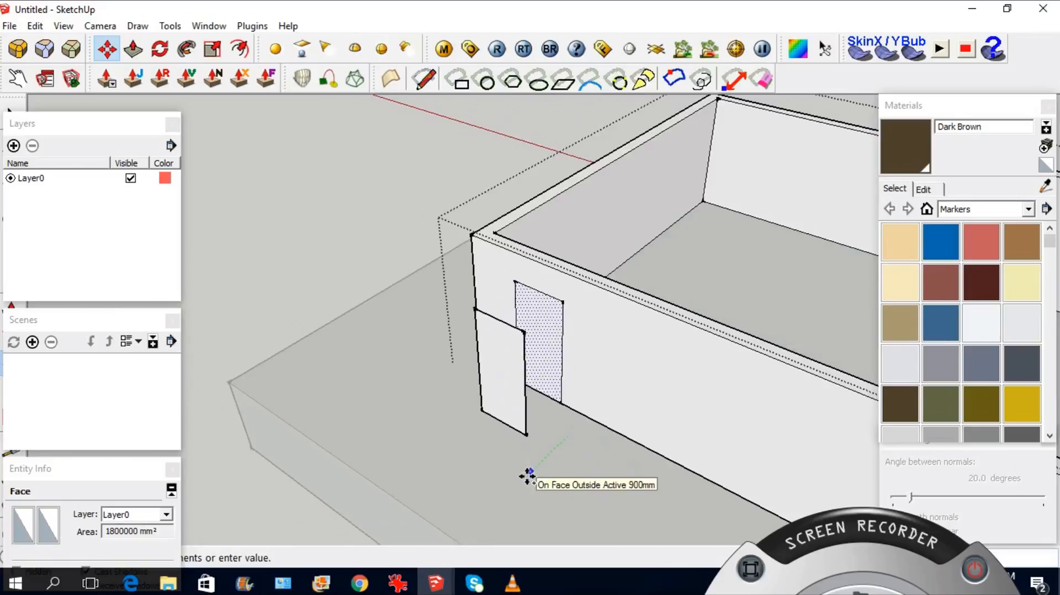
pyautogui.click(527, 476)
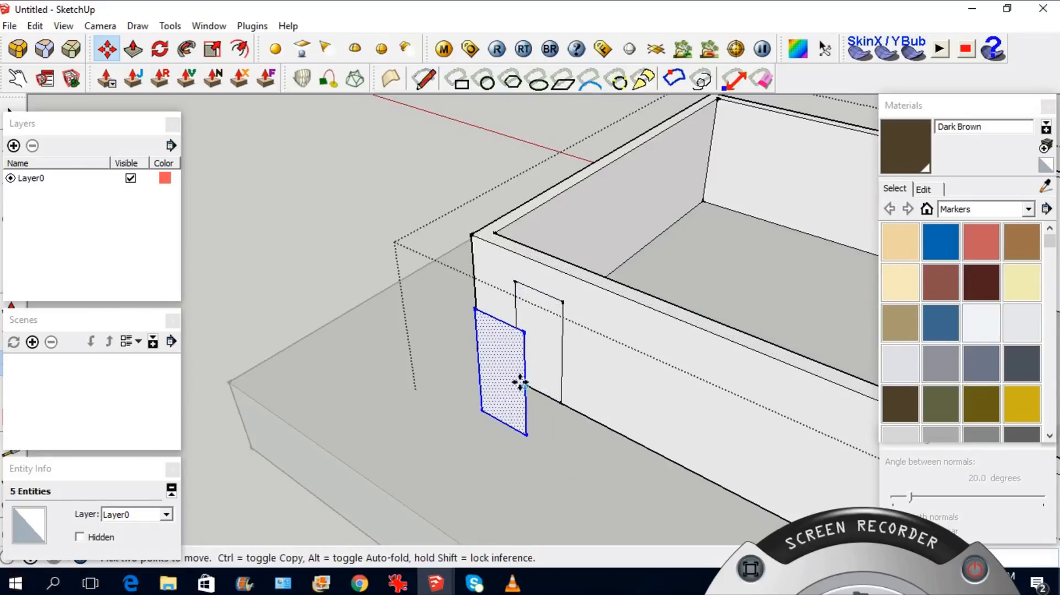
# Convert the copied door face and its edges into a component named Door
pyautogui.moveTo(887, 487)
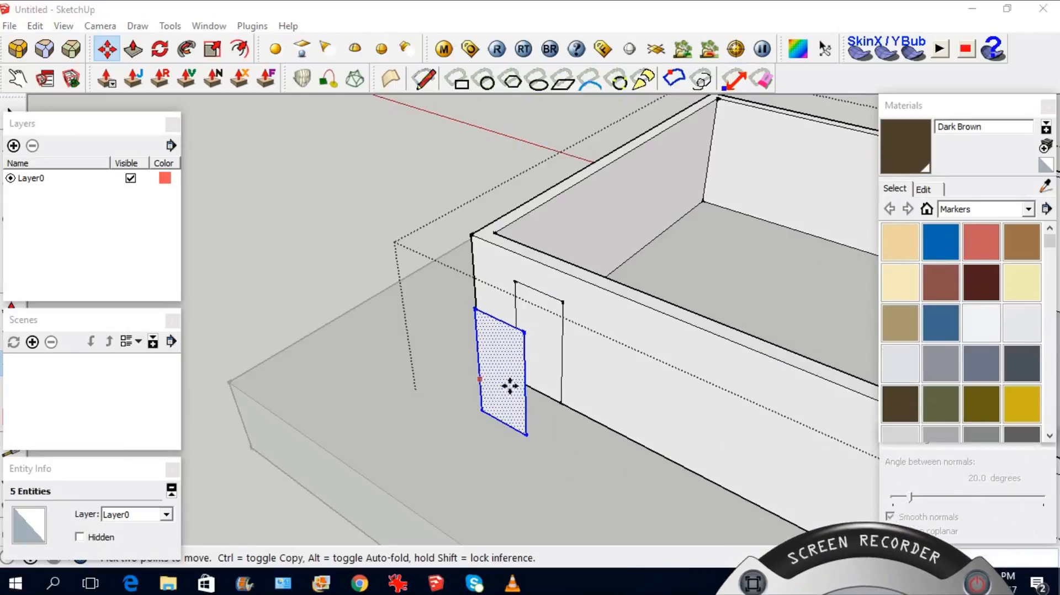
pyautogui.moveTo(509, 386); pyautogui.dragTo(605, 289, button='middle')
pyautogui.scroll(3, 605, 289)
pyautogui.press('space')
pyautogui.scroll(2, 552, 282)
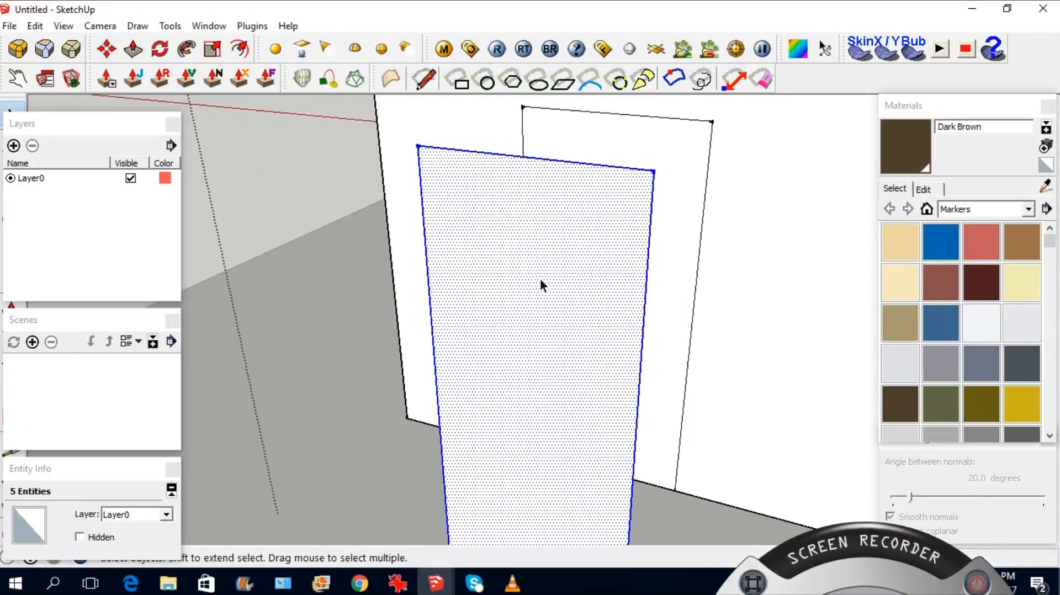
pyautogui.rightClick(540, 278)
pyautogui.click(607, 362)
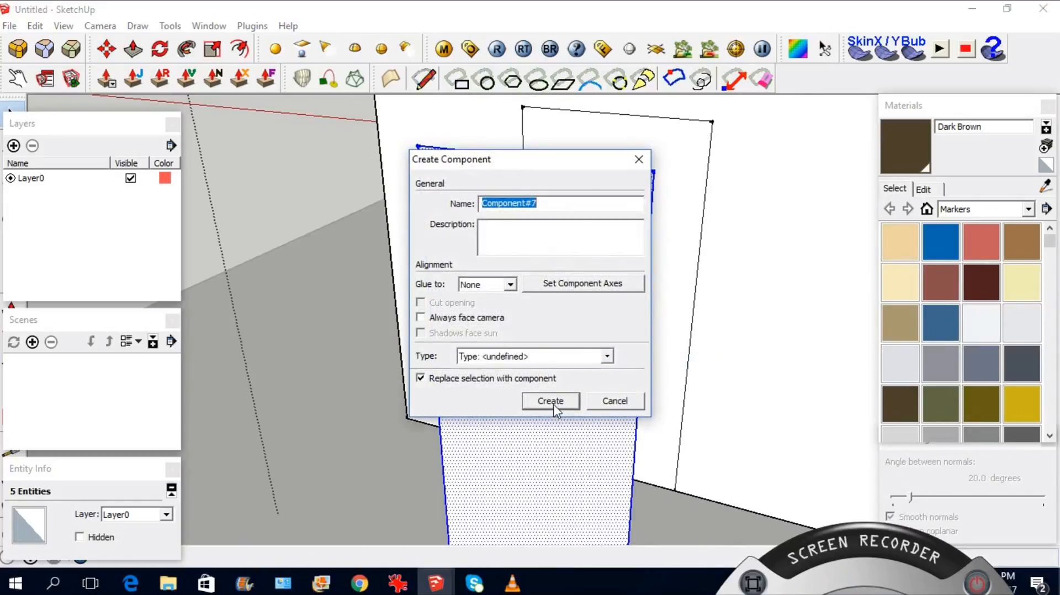
pyautogui.write('Door')
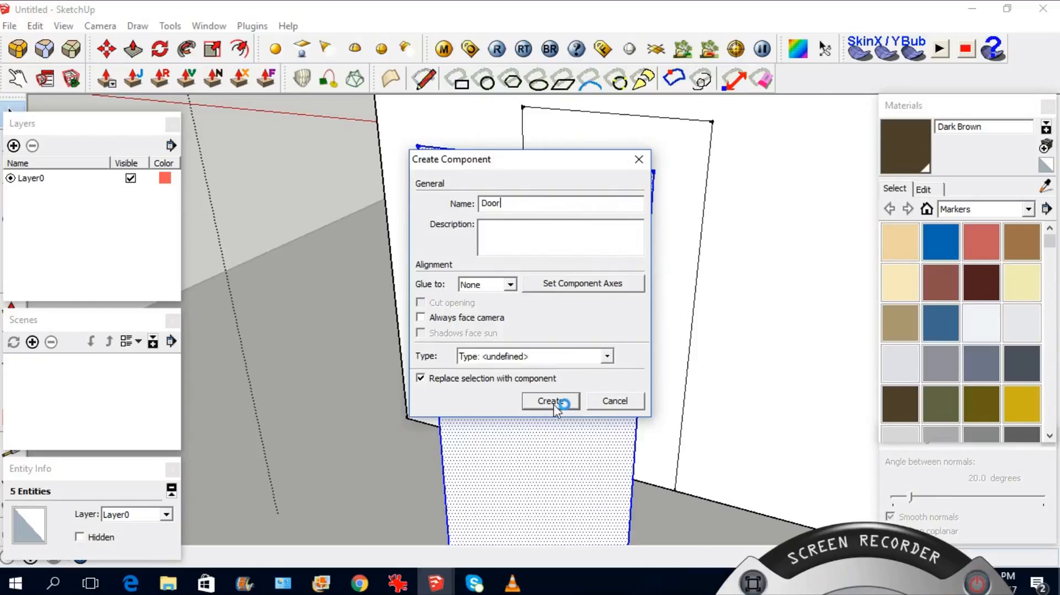
pyautogui.click(554, 406)
# Open the Door component for editing and offset its outline inward to form a frame around an 800 mm wide panel
pyautogui.moveTo(554, 405); pyautogui.dragTo(605, 307, button='middle')
pyautogui.scroll(-3, 605, 307)
pyautogui.moveTo(610, 451); pyautogui.dragTo(580, 301, button='middle')
pyautogui.scroll(1, 595, 323)
pyautogui.doubleClick(595, 320)
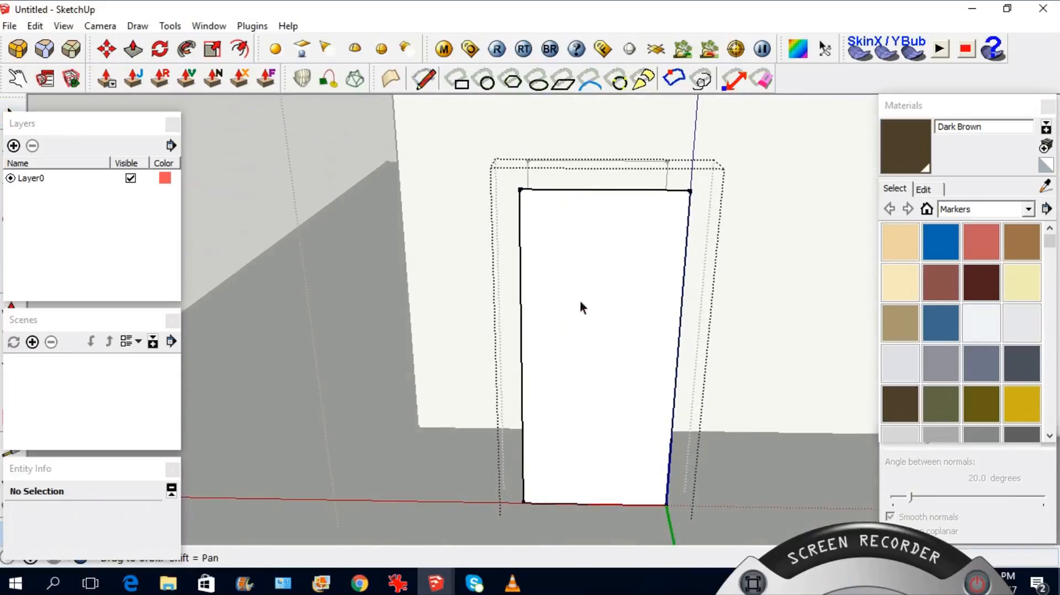
pyautogui.scroll(3, 663, 316)
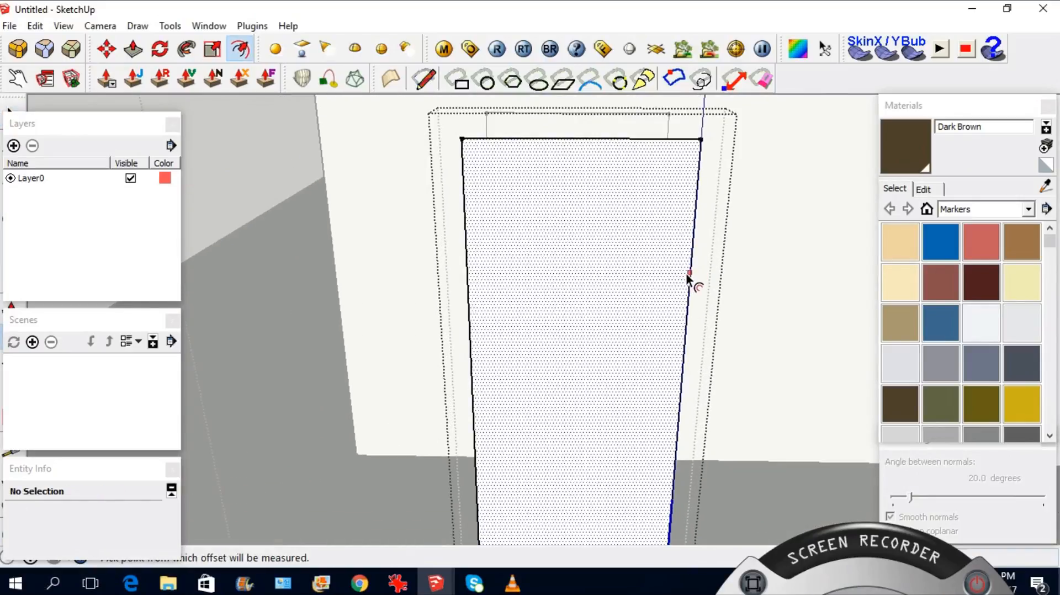
pyautogui.moveTo(688, 277); pyautogui.dragTo(681, 274)
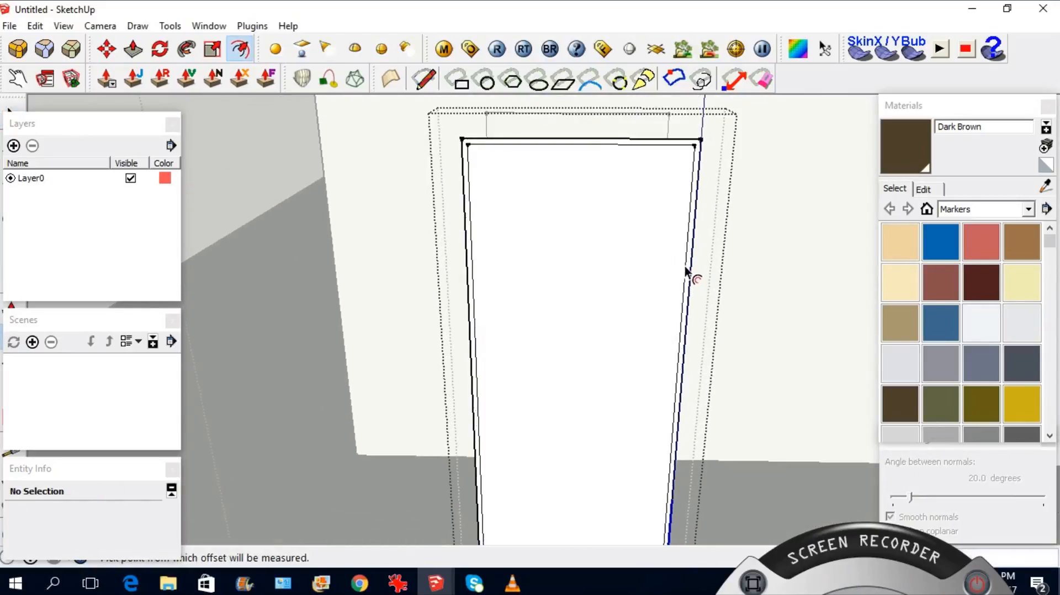
pyautogui.press('Return')
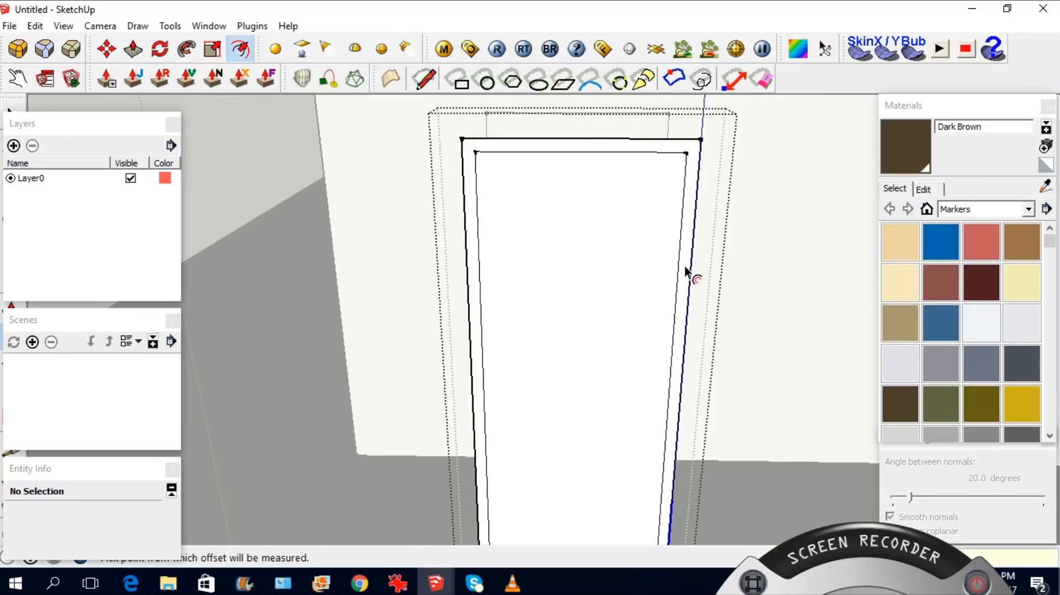
# Move the lower edge of the inner door panel down onto the door's bottom edge so the frame has no bottom rail
pyautogui.moveTo(673, 272); pyautogui.dragTo(590, 251, button='middle')
pyautogui.scroll(-2, 591, 251)
pyautogui.press('space')
pyautogui.scroll(3, 598, 475)
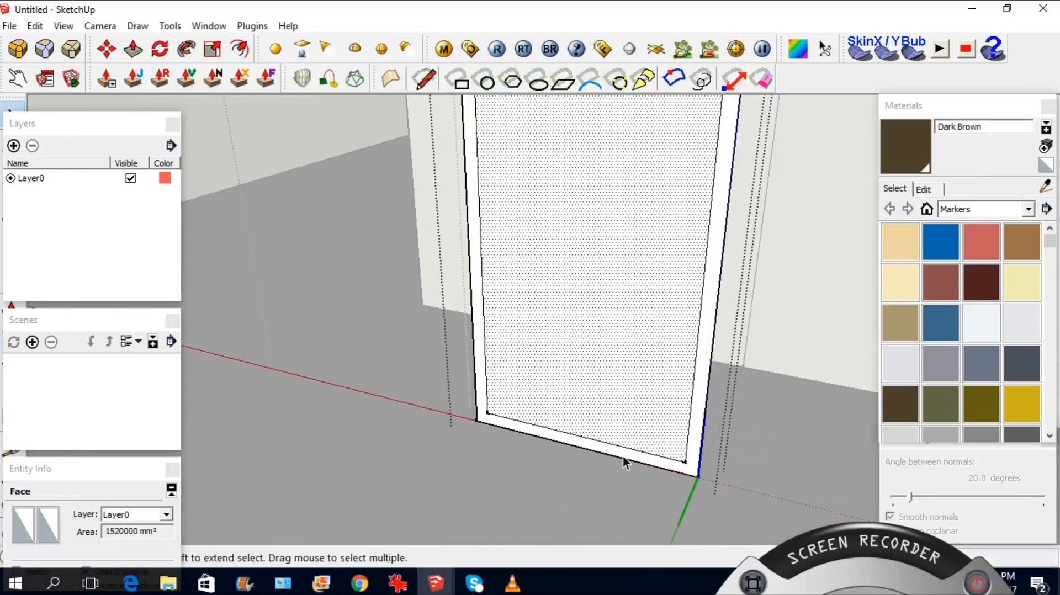
pyautogui.click(616, 446)
pyautogui.scroll(5, 683, 475)
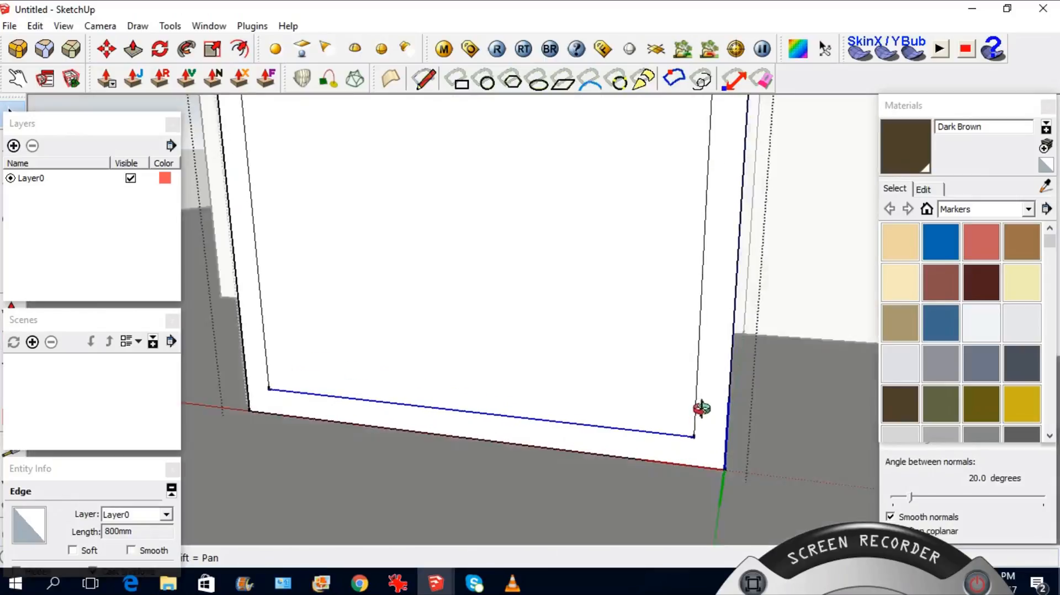
pyautogui.scroll(2, 708, 437)
pyautogui.press('m')
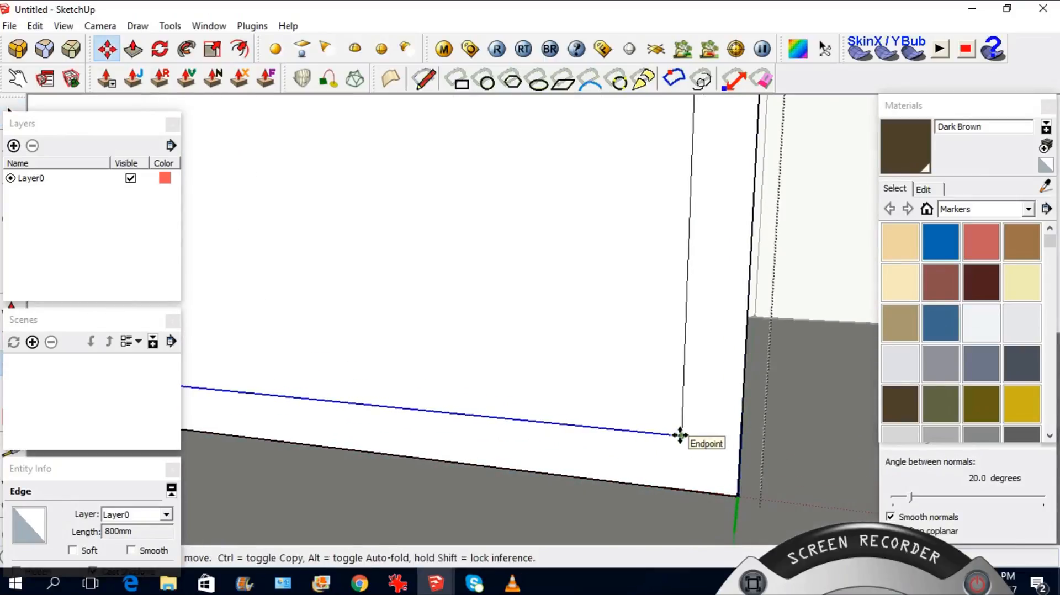
pyautogui.click(682, 434)
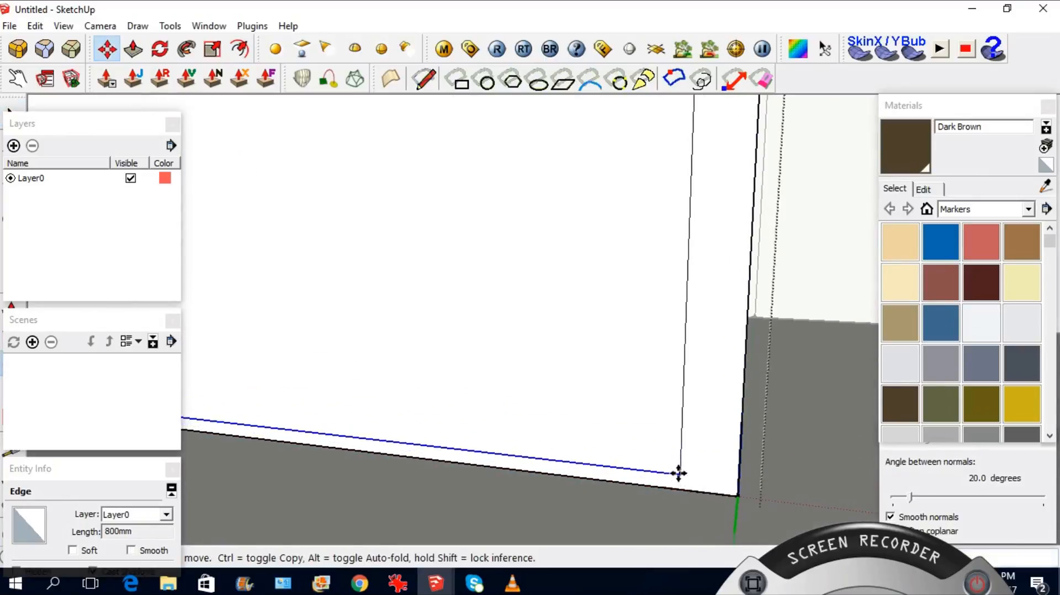
pyautogui.click(679, 485)
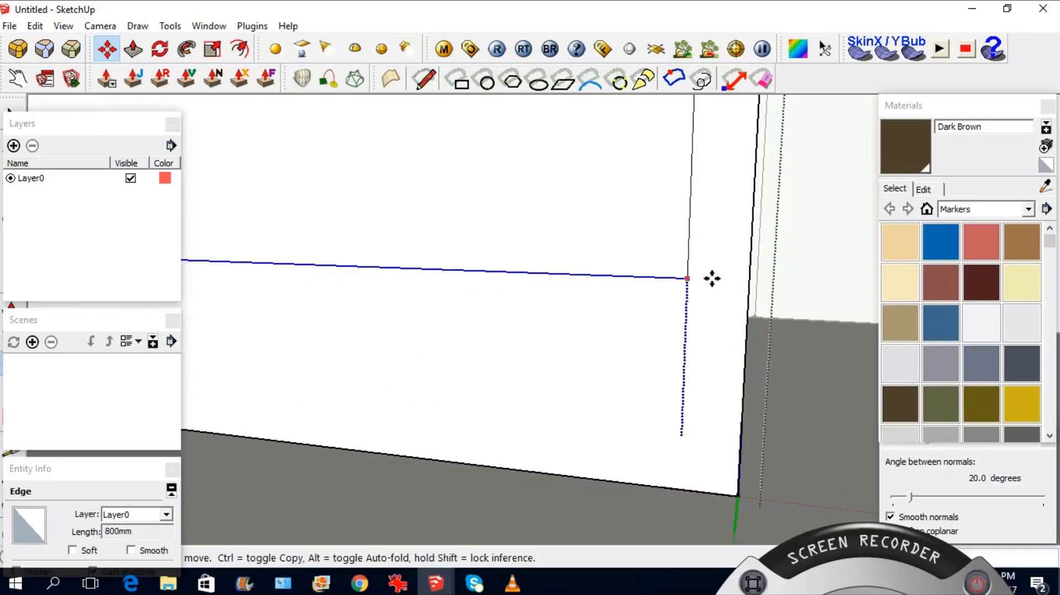
pyautogui.click(739, 497)
pyautogui.press('space')
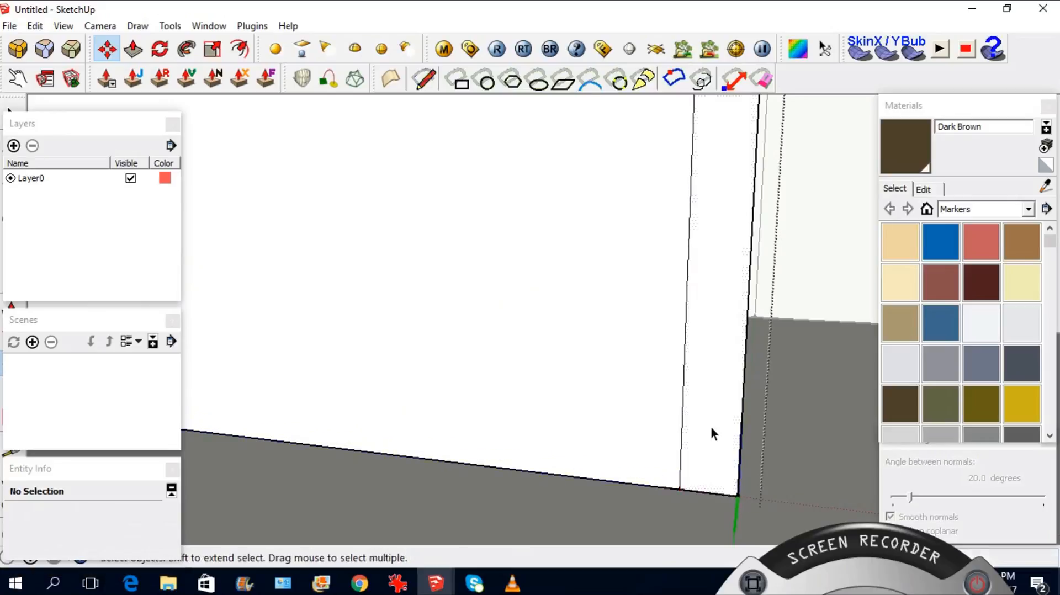
# Delete the leftover edge at the bottom of the door panel
pyautogui.moveTo(710, 409); pyautogui.dragTo(616, 452, button='middle')
pyautogui.click(592, 452)
pyautogui.press('Delete')
pyautogui.moveTo(619, 478); pyautogui.dragTo(519, 462, button='middle')
pyautogui.moveTo(615, 449); pyautogui.dragTo(616, 350, button='middle')
pyautogui.moveTo(592, 432); pyautogui.dragTo(560, 441, button='middle')
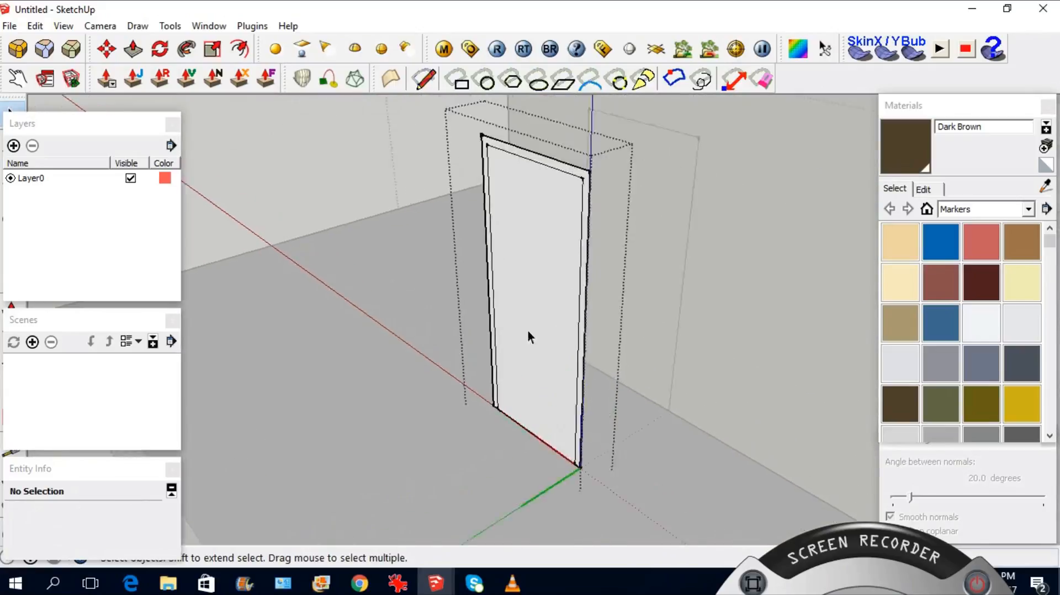
# Copy the inner door panel face straight out in front of the frame
pyautogui.scroll(2, 528, 330)
pyautogui.click(532, 233)
pyautogui.scroll(-3, 532, 233)
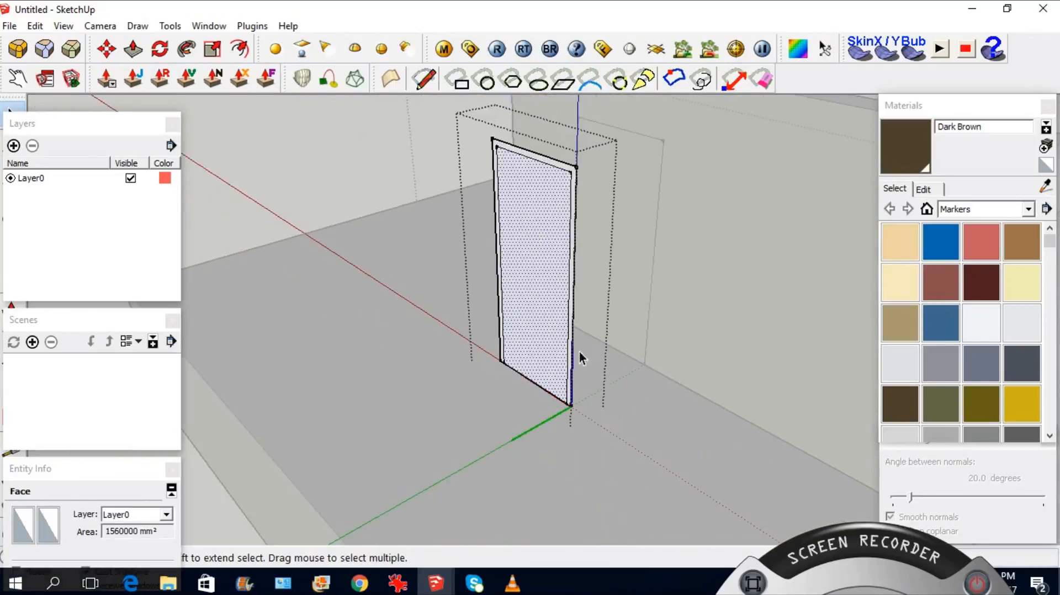
pyautogui.press('m')
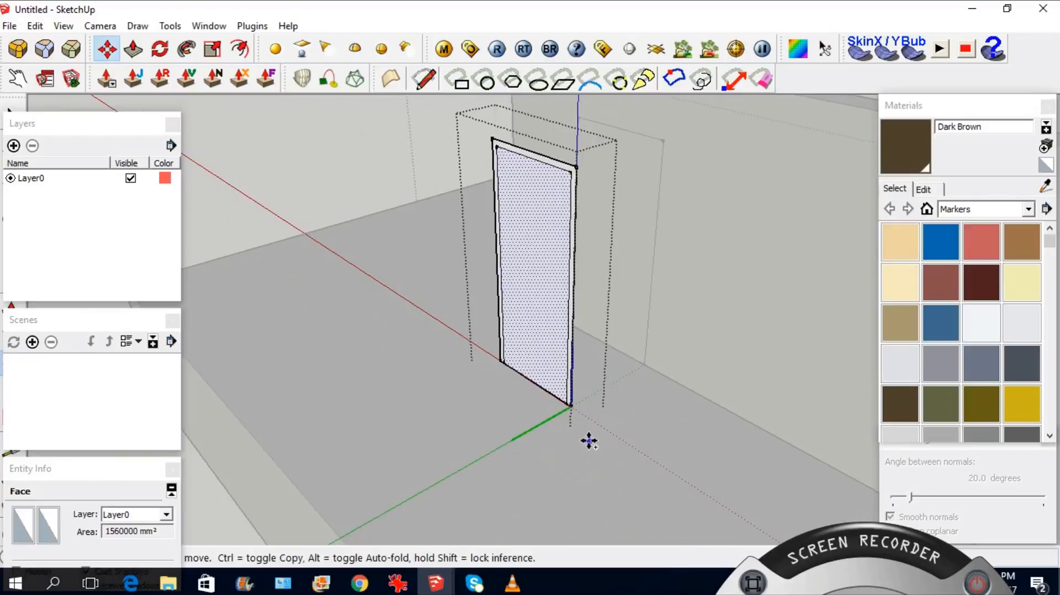
pyautogui.click(590, 441)
pyautogui.press('ctrl')
pyautogui.click(506, 492)
pyautogui.press('space')
# Convert the copied panel face and its edges into a separate component nested inside the Door component
pyautogui.scroll(3, 438, 309)
pyautogui.rightClick(458, 312)
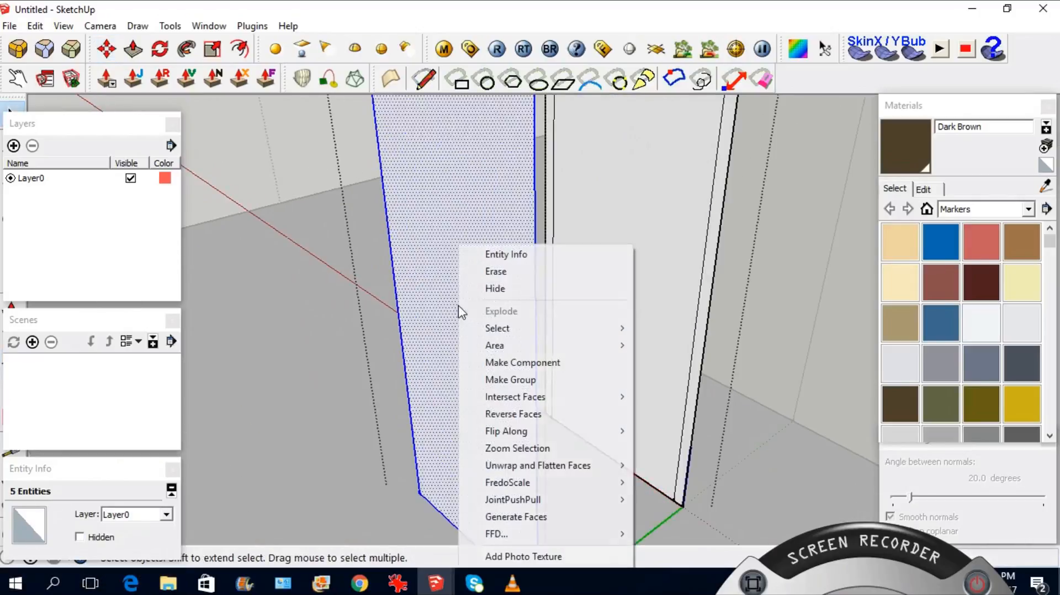
pyautogui.click(513, 362)
pyautogui.click(536, 402)
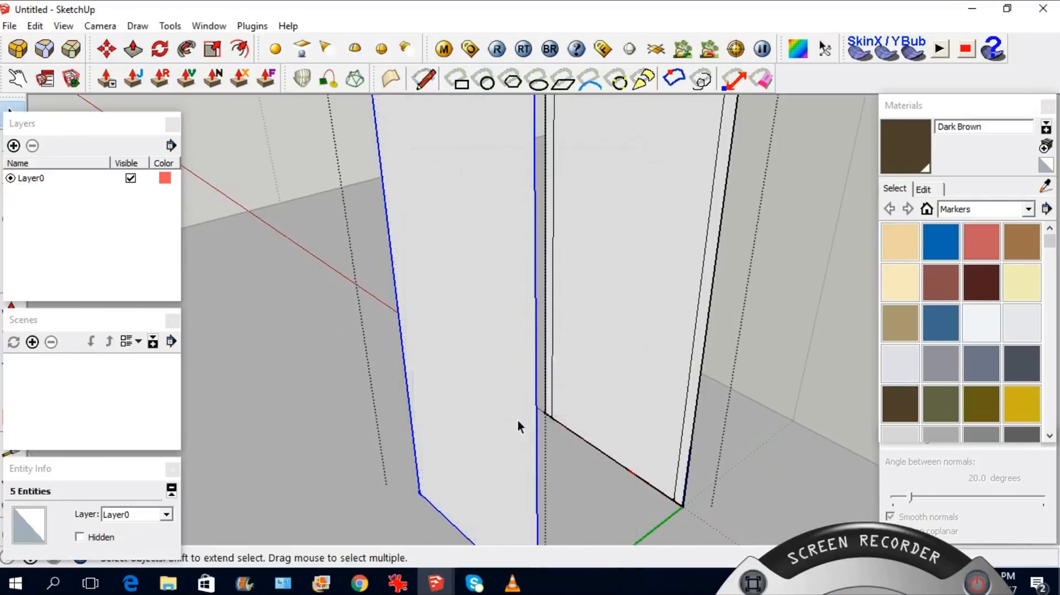
# Delete the original panel face and its bottom edge to leave an open doorway in the frame
pyautogui.click(624, 417)
pyautogui.click(617, 463)
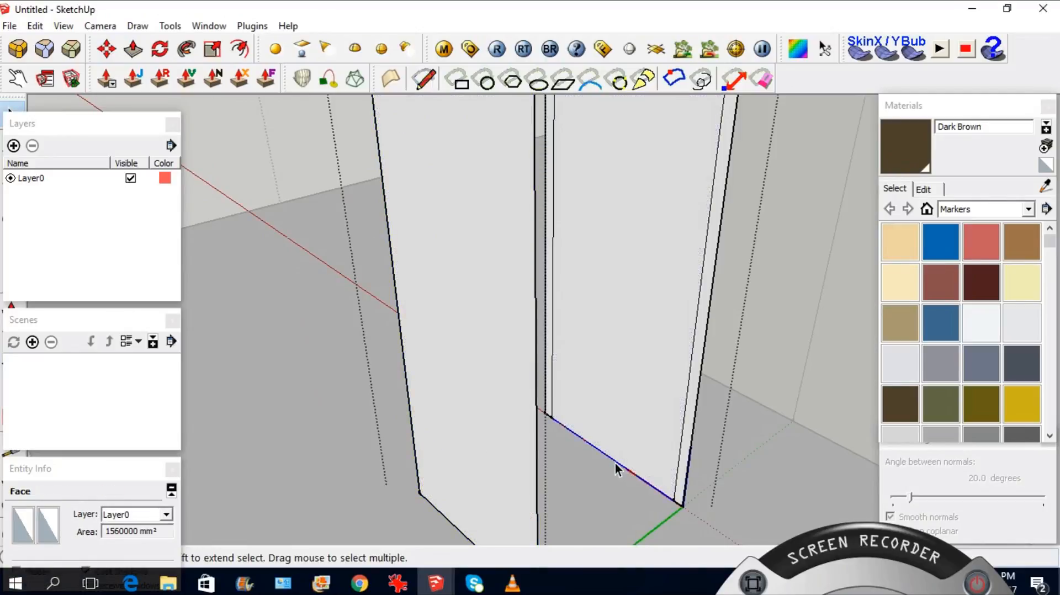
pyautogui.press('Delete')
pyautogui.scroll(-5, 422, 463)
pyautogui.scroll(3, 579, 256)
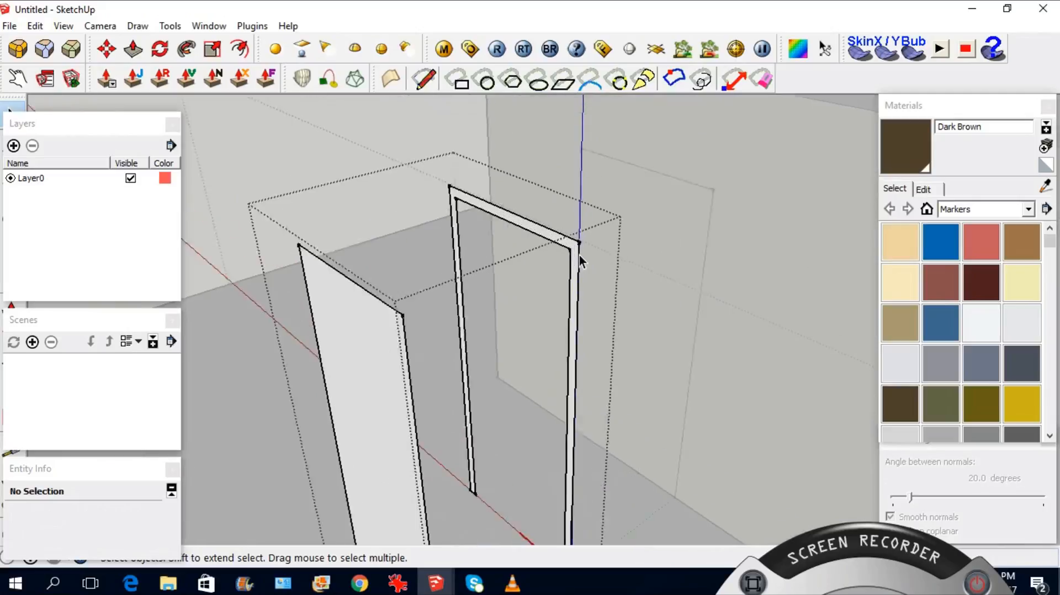
# Extrude the flat door frame face with Push/Pull to give the frame depth
pyautogui.scroll(2, 578, 256)
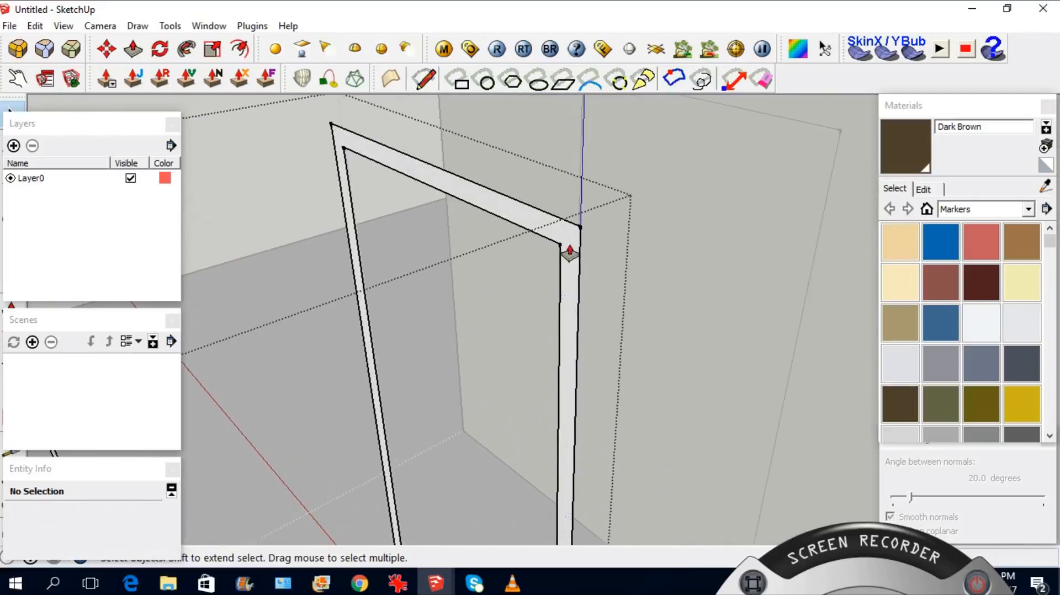
pyautogui.press('p')
pyautogui.click(564, 244)
pyautogui.moveTo(598, 270); pyautogui.dragTo(622, 232, button='middle')
pyautogui.scroll(-2, 586, 236)
pyautogui.scroll(2, 624, 228)
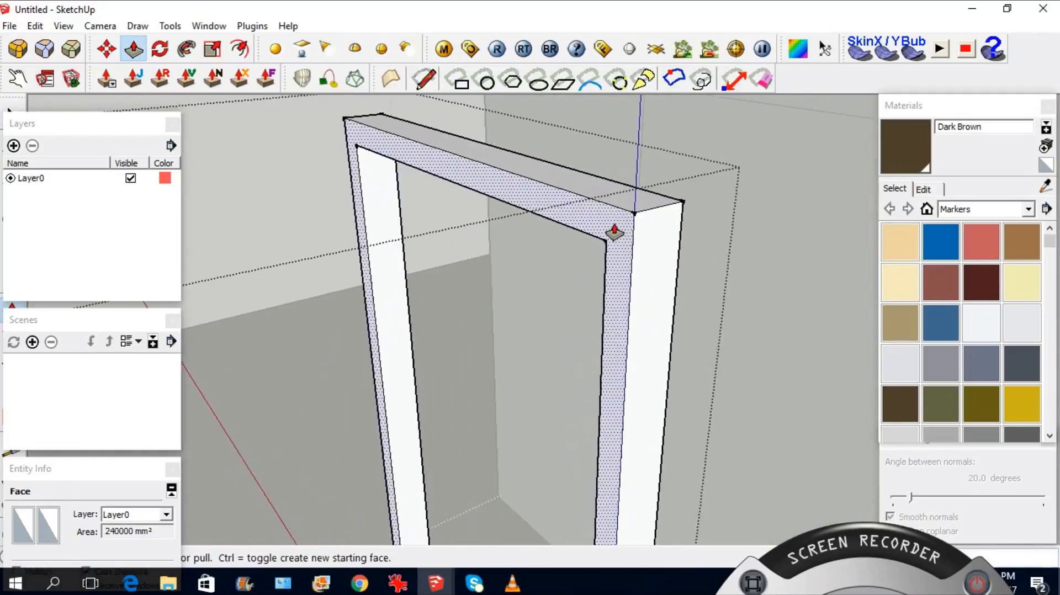
# Push/Pull the frame's front face outward from a new starting face to add a second section with dividing edges
pyautogui.click(613, 231)
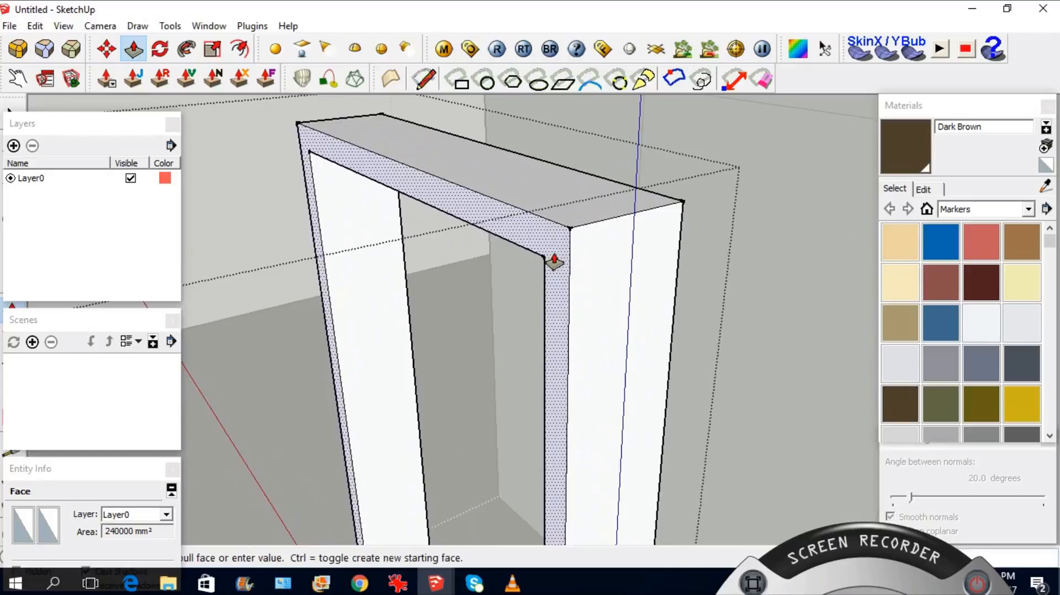
pyautogui.press('Escape')
pyautogui.press('ctrl')
pyautogui.click(614, 234)
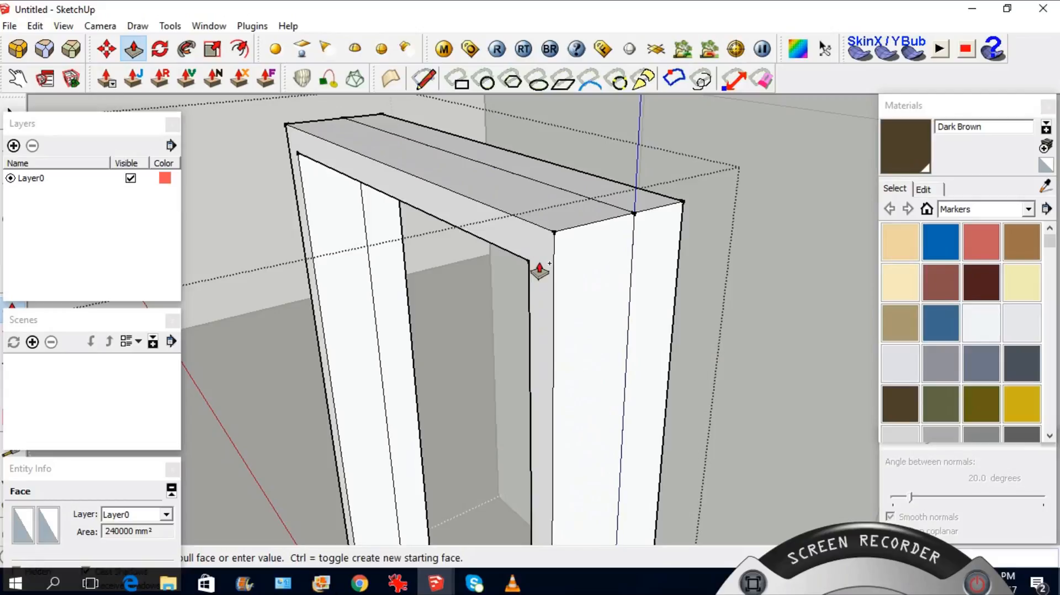
pyautogui.moveTo(540, 272); pyautogui.dragTo(597, 218, button='middle')
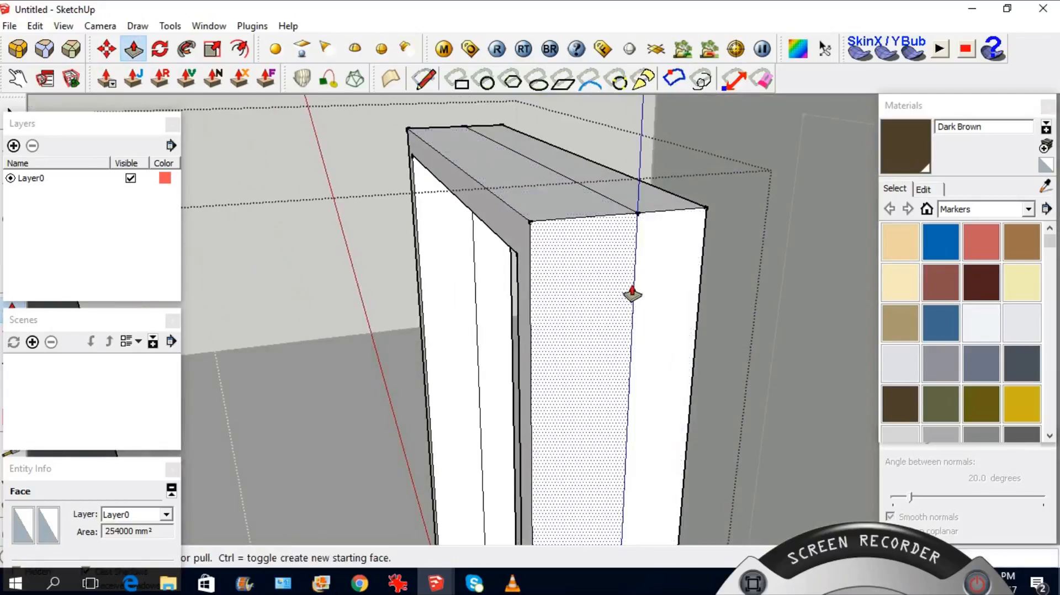
# Select all the geometry of the frame's front section and reverse its faces
pyautogui.press('space')
pyautogui.moveTo(620, 289); pyautogui.dragTo(521, 173, button='middle')
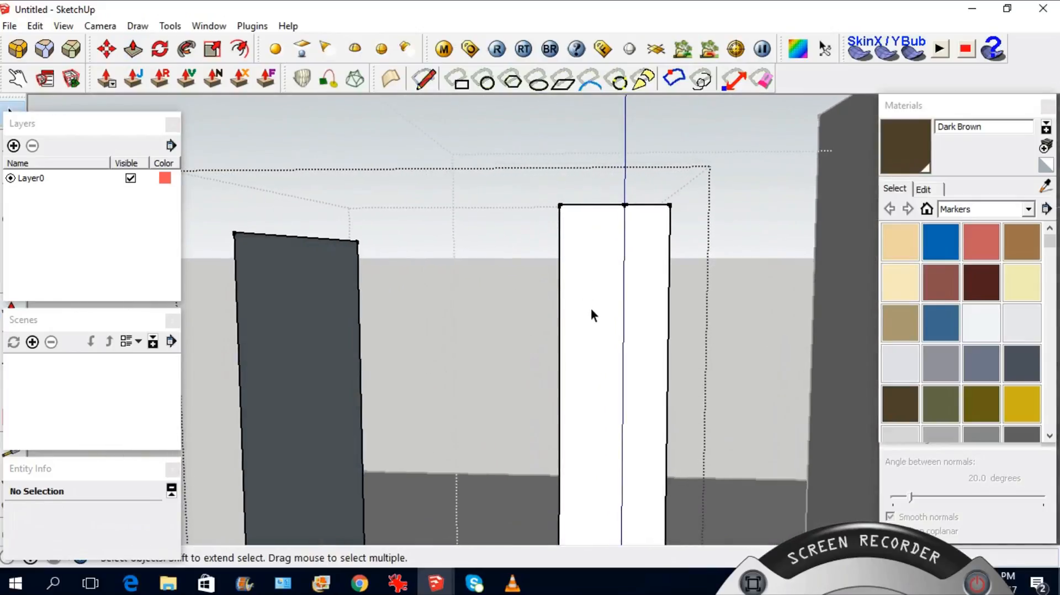
pyautogui.moveTo(526, 167); pyautogui.dragTo(527, 170)
pyautogui.moveTo(591, 257); pyautogui.dragTo(593, 287, button='middle')
pyautogui.scroll(-3, 679, 412)
pyautogui.scroll(6, 594, 280)
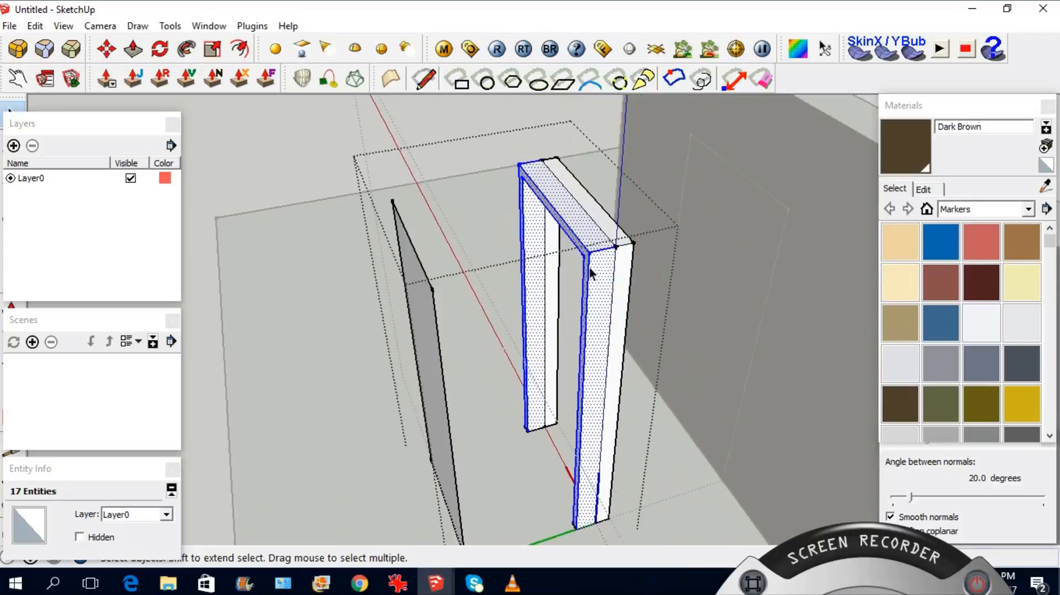
pyautogui.rightClick(601, 276)
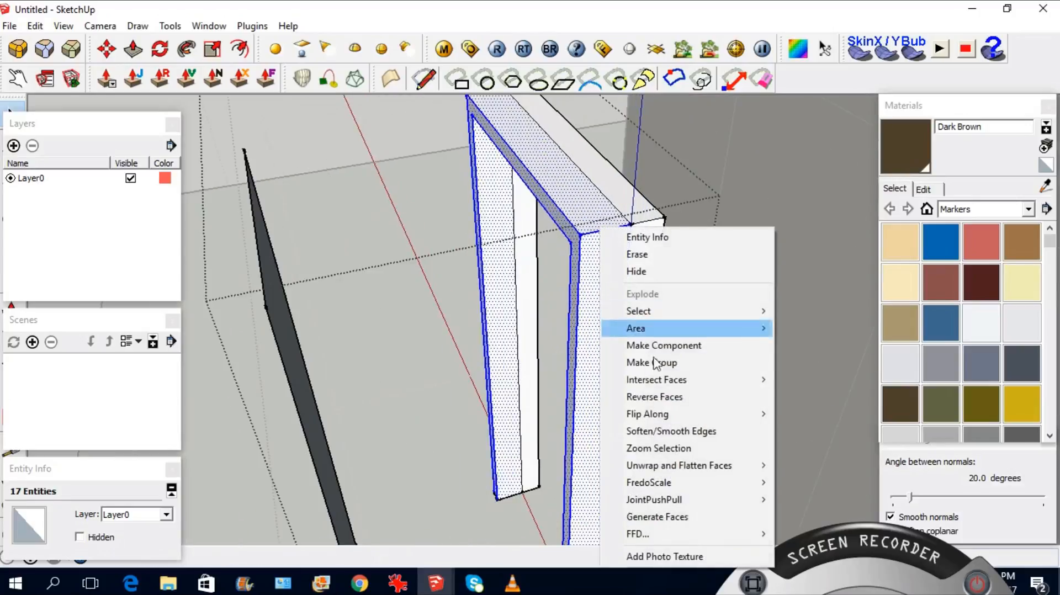
pyautogui.click(666, 399)
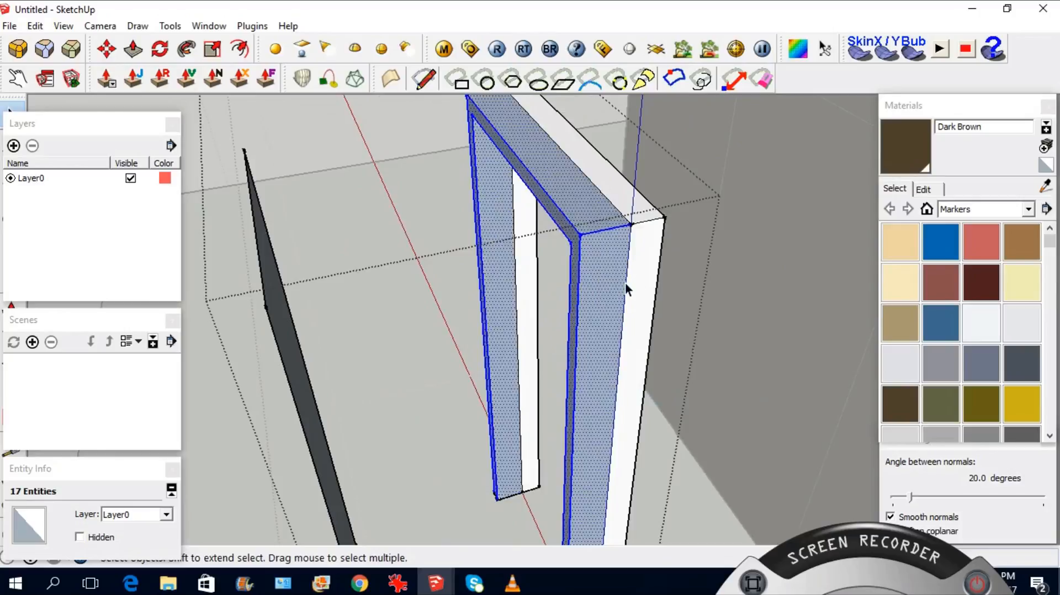
# Paint the selected front section of the frame with the Burnt Sienna marker color
pyautogui.scroll(1, 626, 283)
pyautogui.moveTo(621, 212)
pyautogui.mouseDown(button='middle')
pyautogui.moveTo(556, 208)
pyautogui.moveTo(574, 210)
pyautogui.mouseUp(button='middle')
pyautogui.click(941, 281)
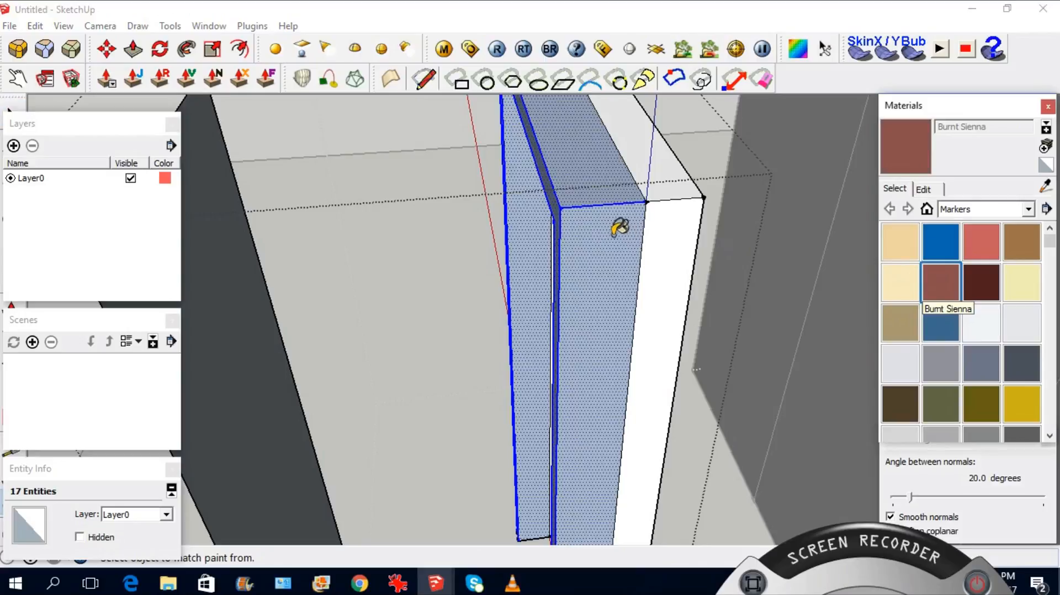
pyautogui.click(615, 242)
pyautogui.moveTo(615, 249); pyautogui.dragTo(672, 193, button='middle')
pyautogui.press('space')
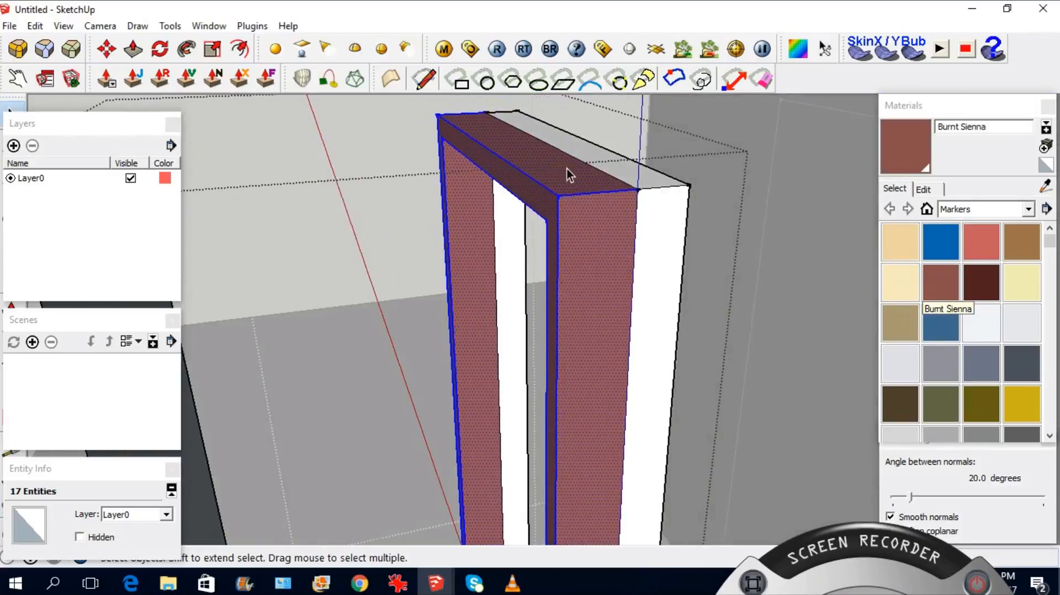
pyautogui.scroll(-2, 568, 169)
pyautogui.moveTo(551, 192)
pyautogui.mouseDown(button='middle')
pyautogui.moveTo(575, 256)
pyautogui.moveTo(662, 296)
pyautogui.mouseUp(button='middle')
pyautogui.scroll(2, 780, 343)
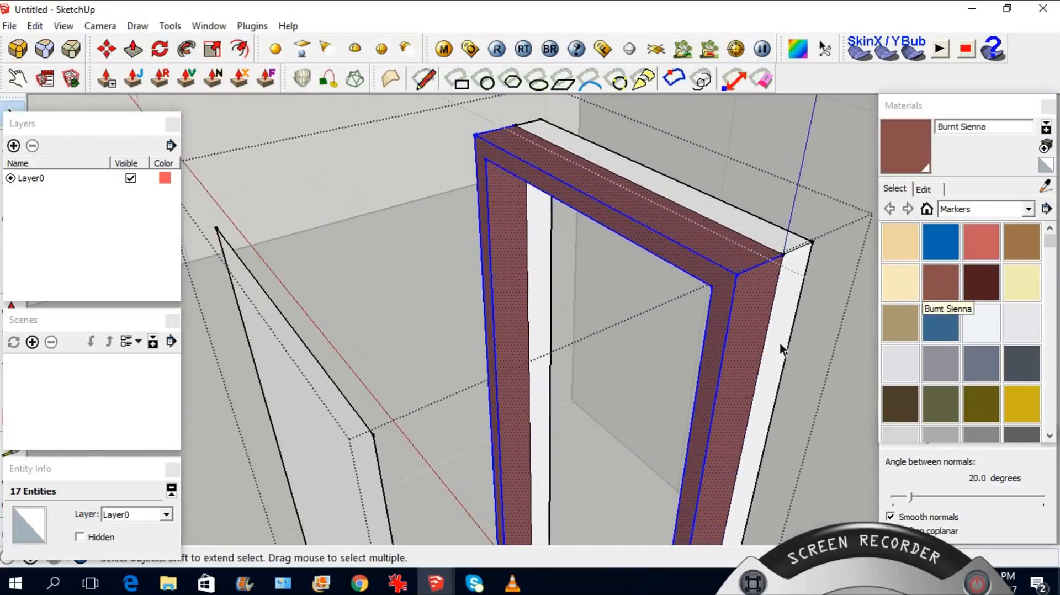
pyautogui.moveTo(780, 343); pyautogui.dragTo(704, 265, button='middle')
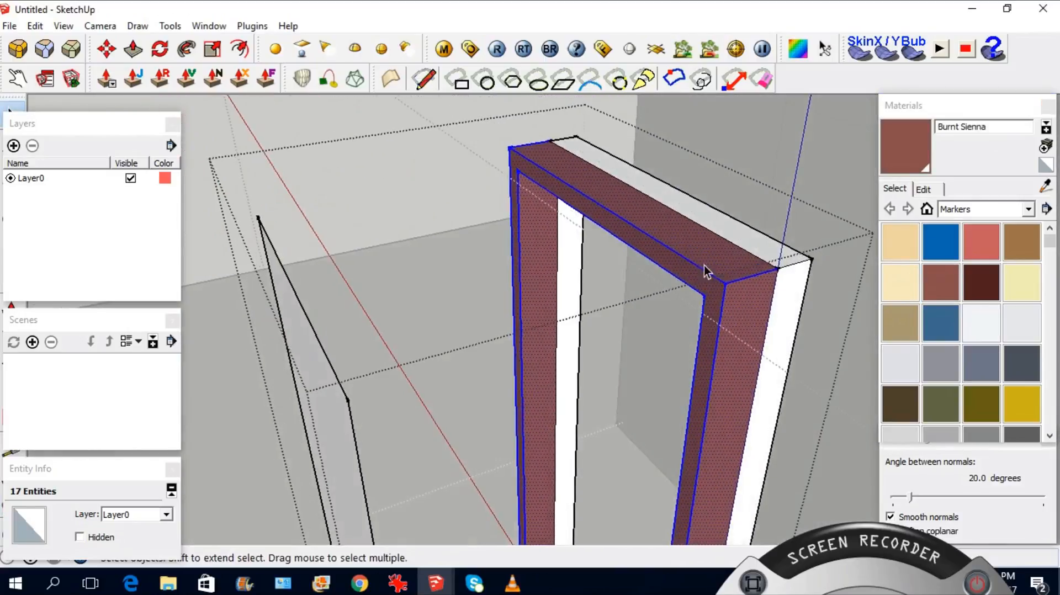
# Select the entire connected door frame and repaint its Burnt Sienna section with Buff
pyautogui.click(597, 168)
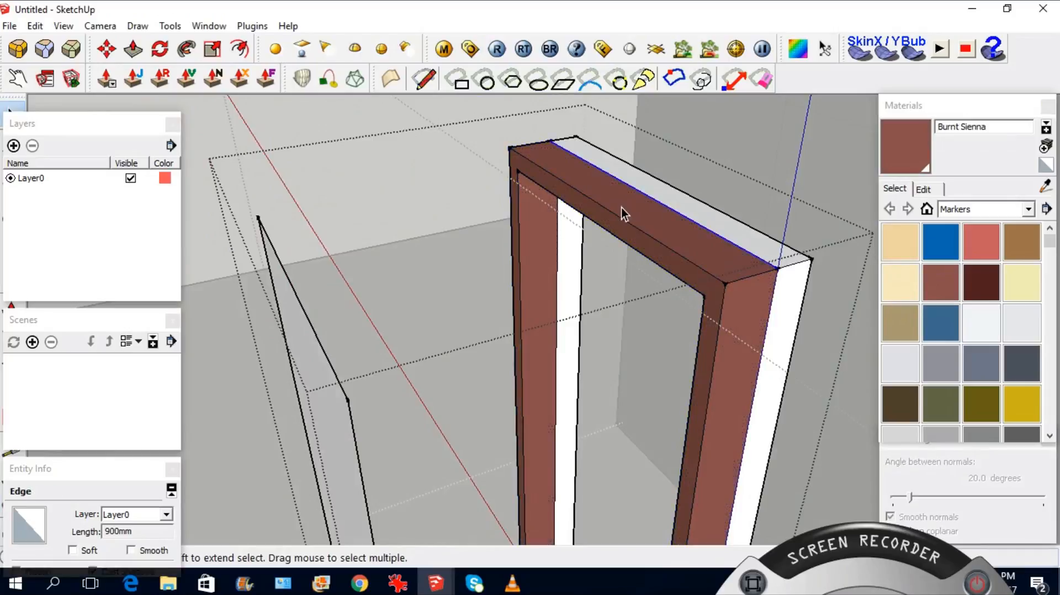
pyautogui.moveTo(622, 211)
pyautogui.mouseDown(button='middle')
pyautogui.moveTo(538, 208)
pyautogui.moveTo(635, 258)
pyautogui.moveTo(635, 289)
pyautogui.moveTo(478, 239)
pyautogui.moveTo(629, 274)
pyautogui.moveTo(608, 265)
pyautogui.mouseUp(button='middle')
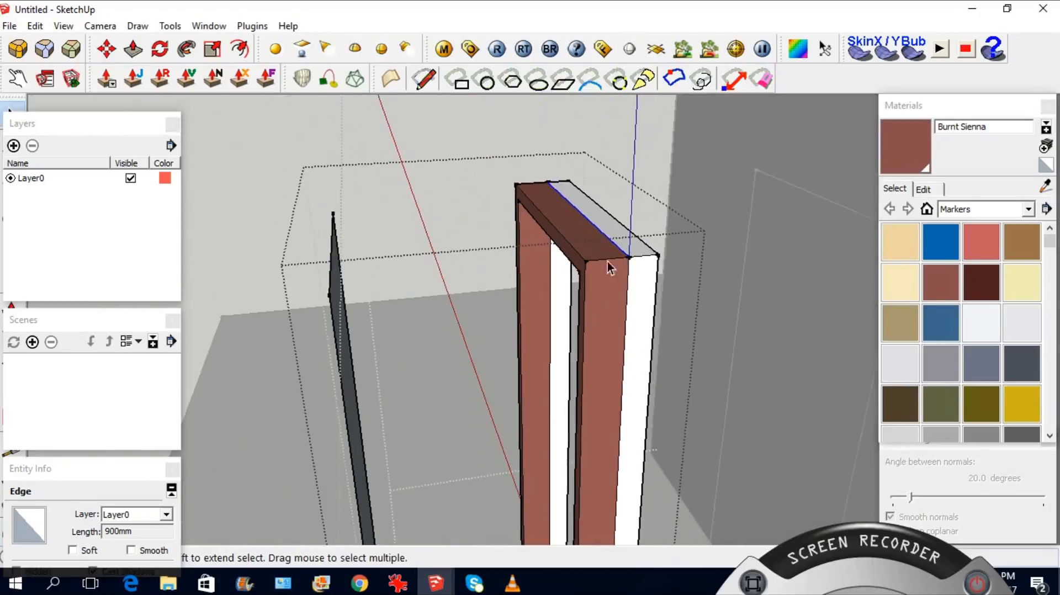
pyautogui.tripleClick(612, 290)
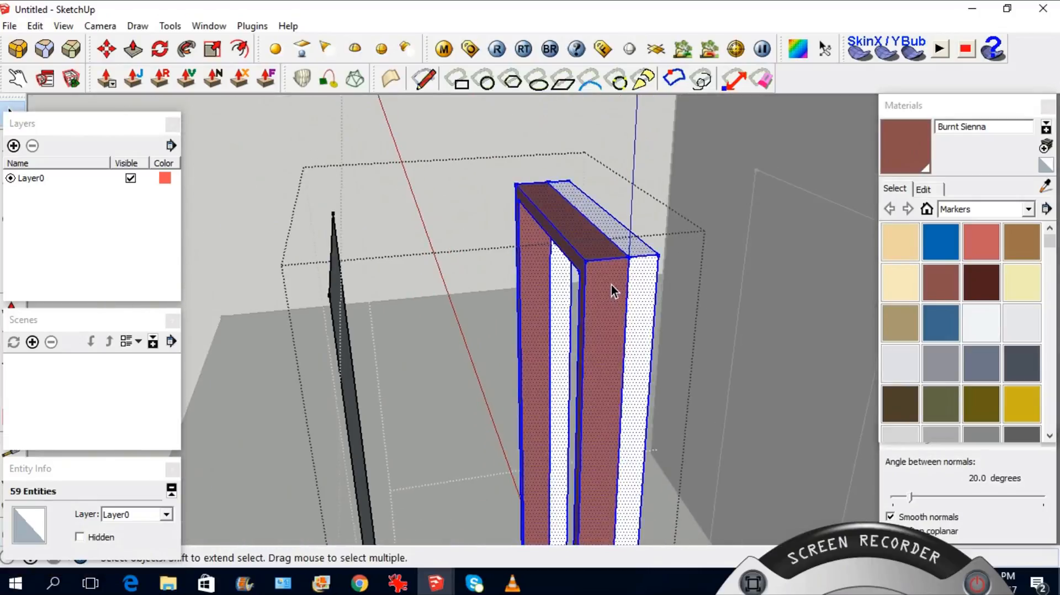
pyautogui.moveTo(606, 279); pyautogui.dragTo(723, 282, button='middle')
pyautogui.scroll(2, 591, 306)
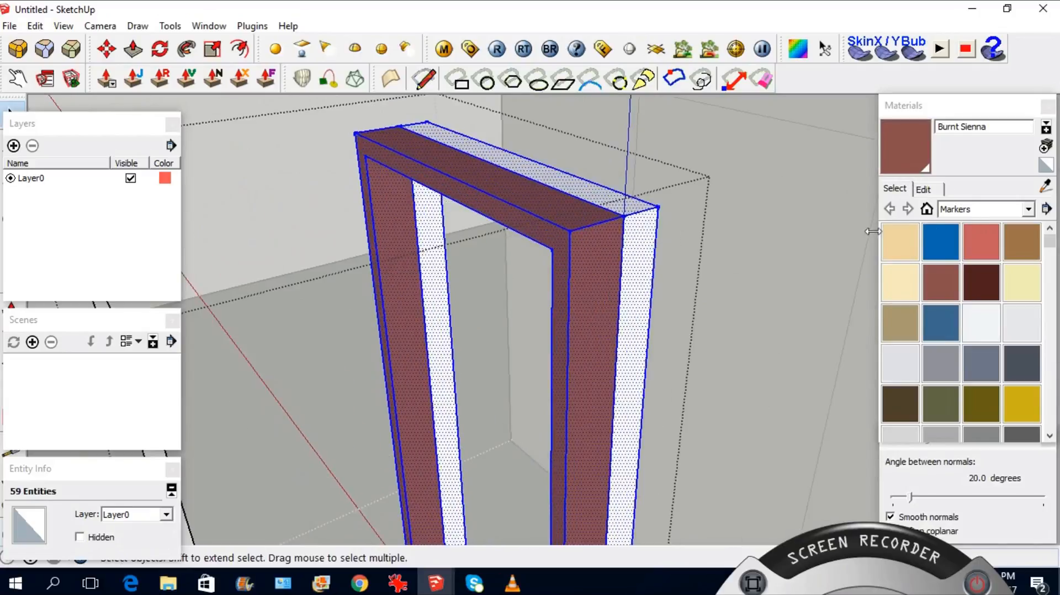
pyautogui.click(900, 283)
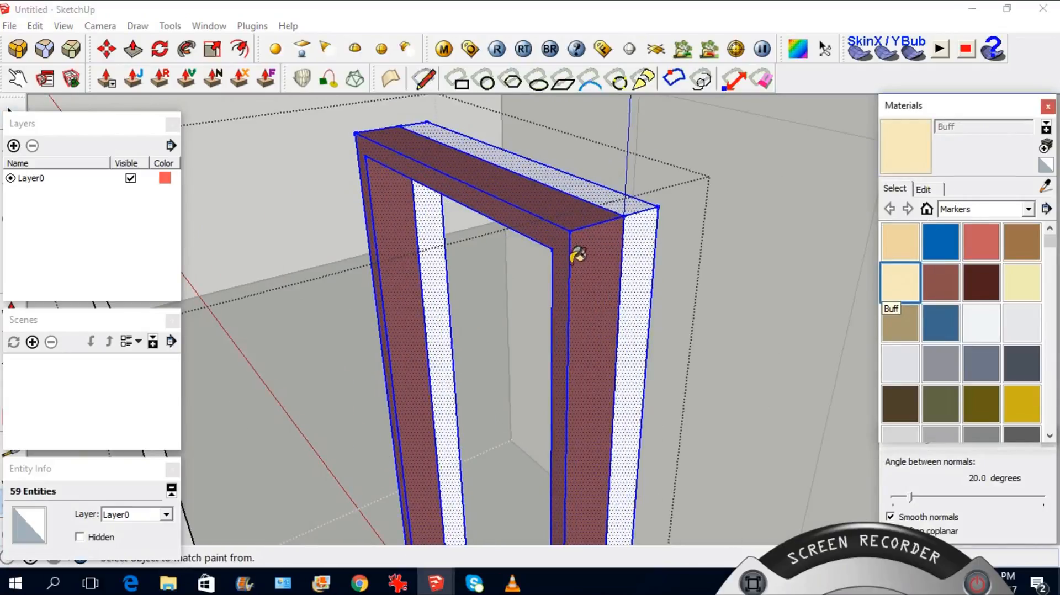
pyautogui.click(558, 229)
# Paint the unpainted rear section of the frame Cobalt and close the Door component
pyautogui.moveTo(625, 277)
pyautogui.mouseDown(button='middle')
pyautogui.moveTo(346, 275)
pyautogui.moveTo(627, 267)
pyautogui.moveTo(776, 304)
pyautogui.mouseUp(button='middle')
pyautogui.click(941, 323)
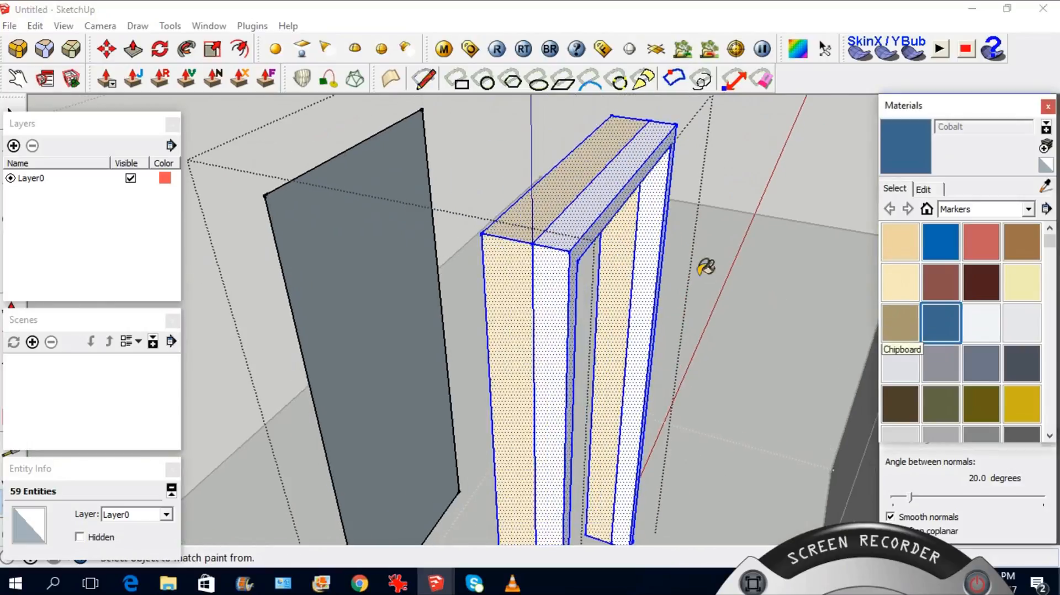
pyautogui.click(613, 188)
pyautogui.moveTo(613, 190)
pyautogui.mouseDown(button='middle')
pyautogui.moveTo(549, 246)
pyautogui.moveTo(619, 211)
pyautogui.mouseUp(button='middle')
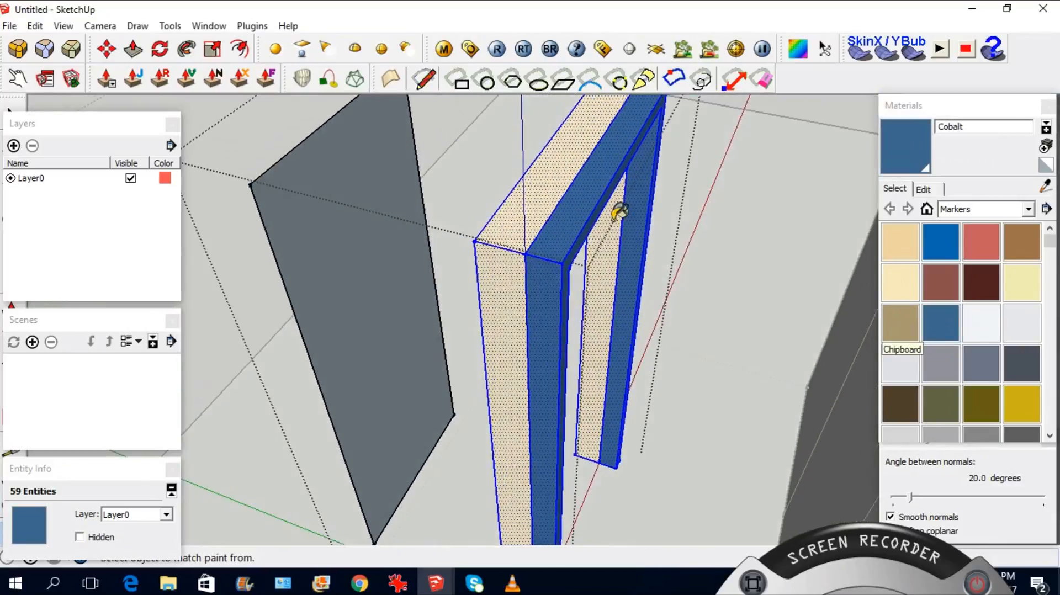
pyautogui.moveTo(592, 345); pyautogui.dragTo(668, 209, button='middle')
pyautogui.scroll(2, 667, 209)
pyautogui.press('space')
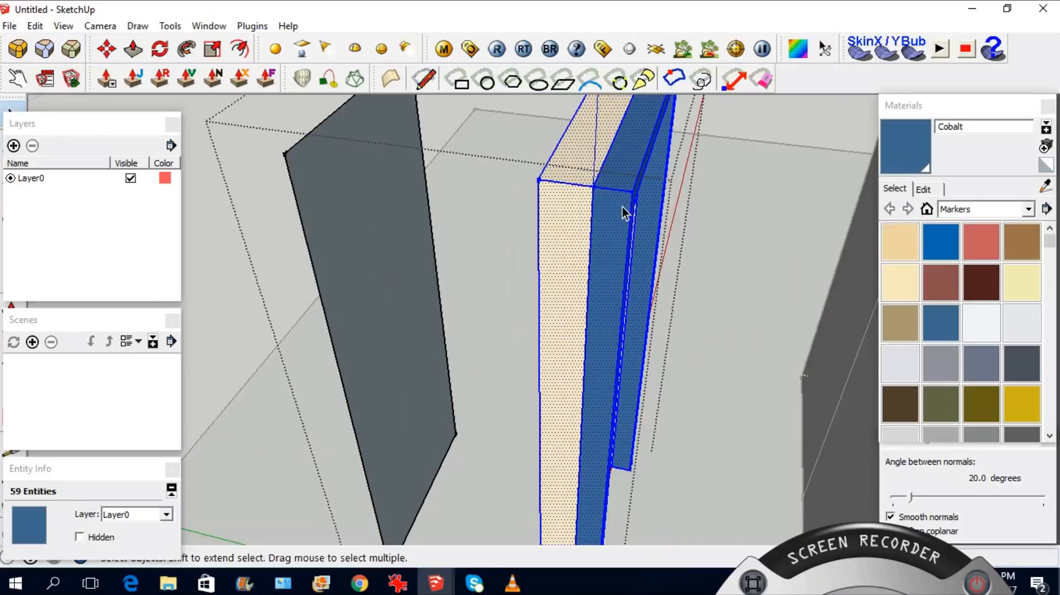
pyautogui.moveTo(615, 201); pyautogui.dragTo(674, 214, button='middle')
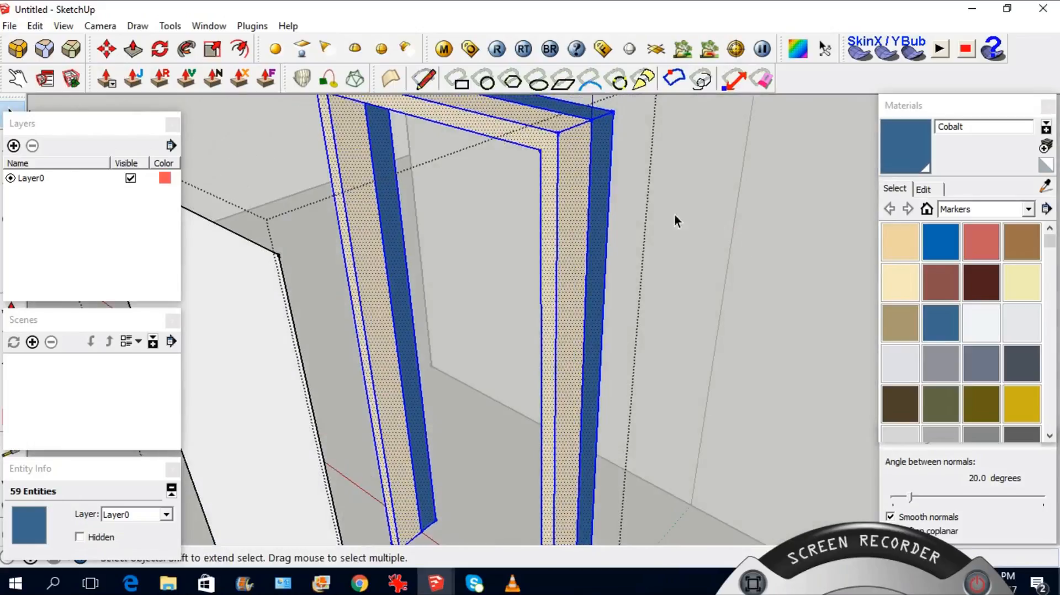
pyautogui.click(634, 186)
pyautogui.moveTo(634, 185); pyautogui.dragTo(576, 136, button='middle')
pyautogui.scroll(2, 585, 145)
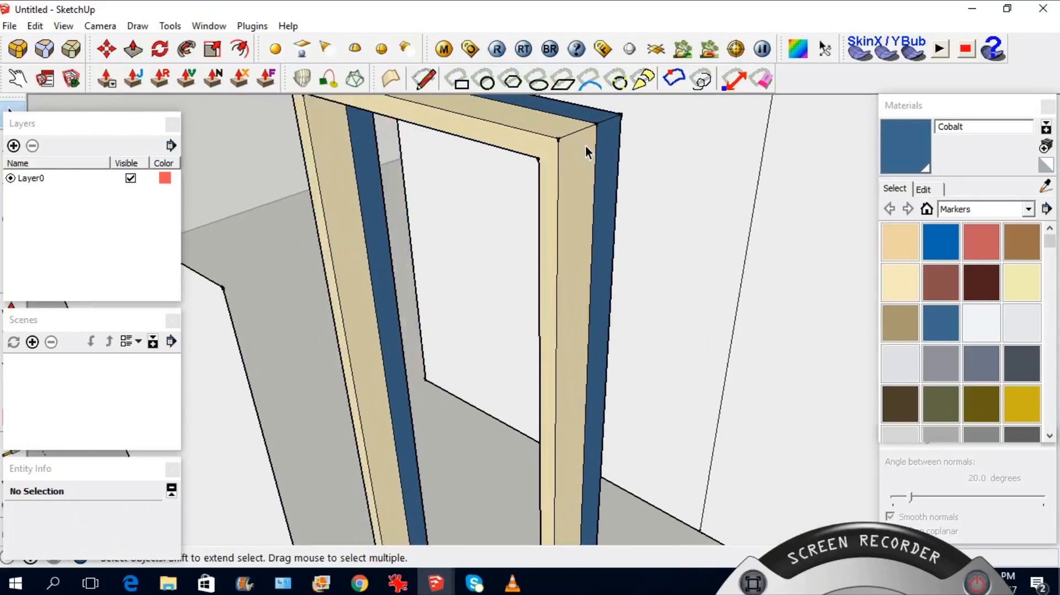
# Open the panel component nested in the Door component for editing and extrude its face into a thin door leaf
pyautogui.scroll(-4, 609, 262)
pyautogui.click(505, 283)
pyautogui.moveTo(505, 282); pyautogui.dragTo(601, 252, button='middle')
pyautogui.scroll(3, 614, 251)
pyautogui.scroll(-3, 605, 266)
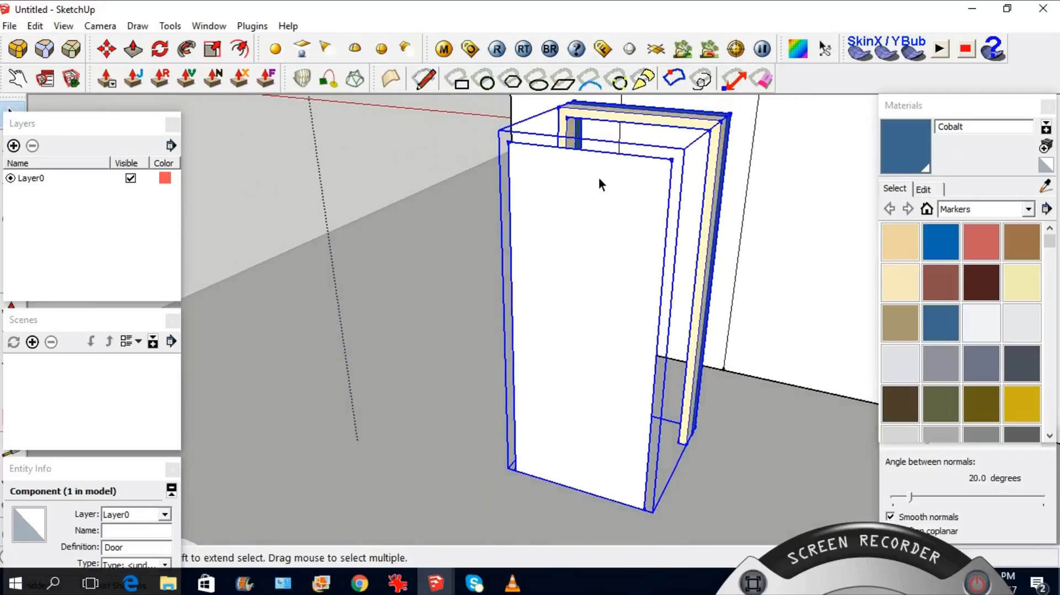
pyautogui.scroll(3, 598, 177)
pyautogui.doubleClick(597, 175)
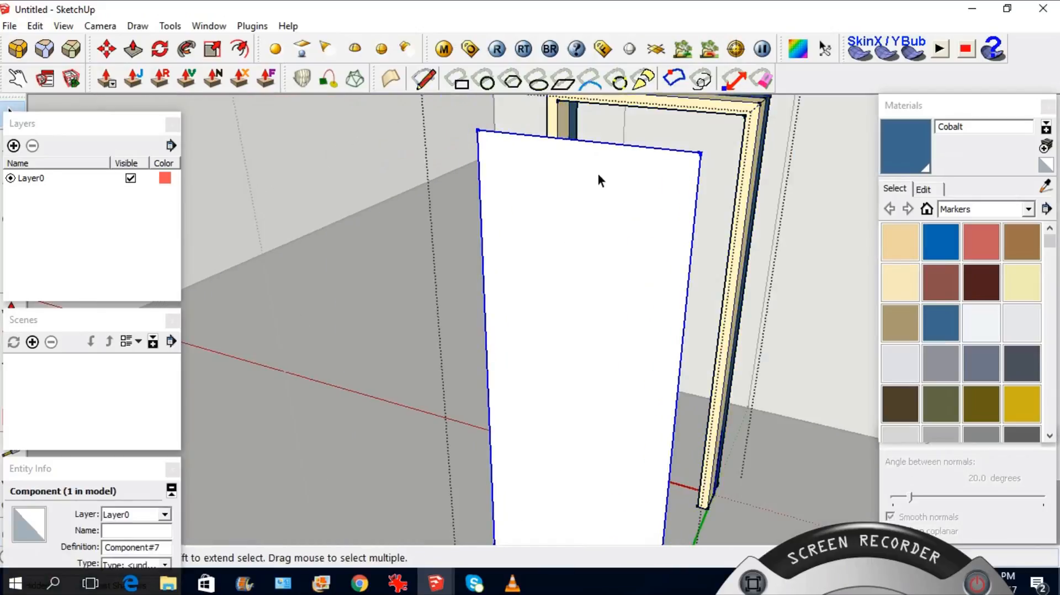
pyautogui.press('p')
pyautogui.click(619, 218)
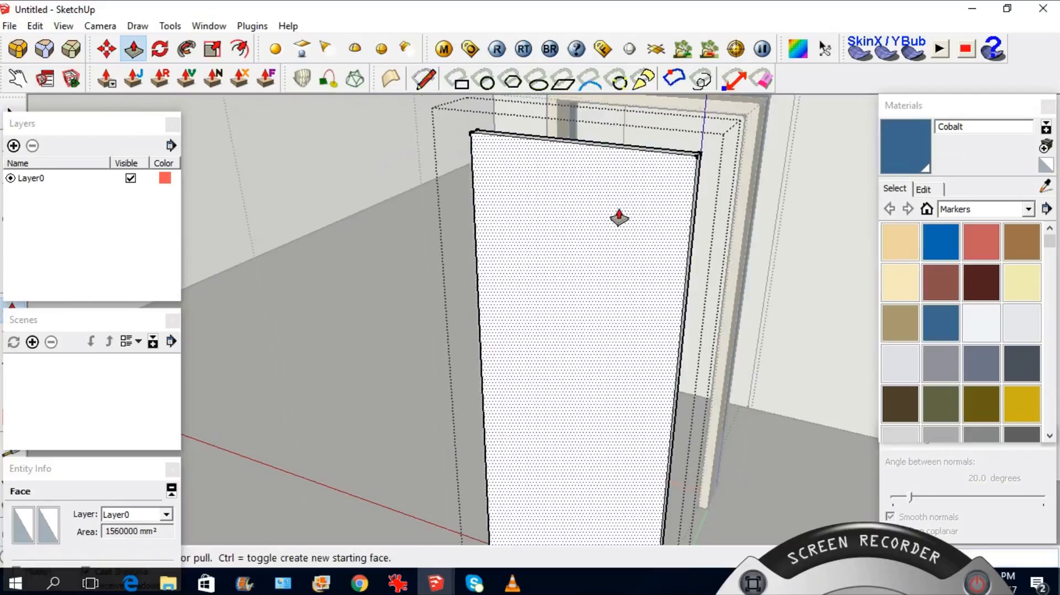
# Offset the outline of the door leaf's front face inward to draw a smaller inset rectangle
pyautogui.press('space')
pyautogui.press('f')
pyautogui.click(545, 190)
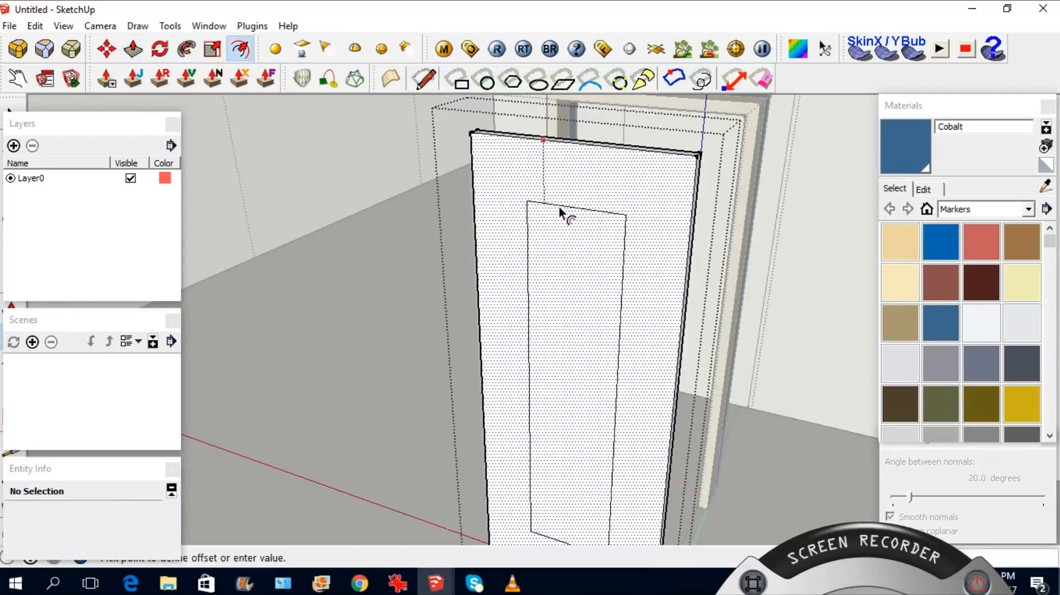
pyautogui.click(559, 207)
pyautogui.press('space')
pyautogui.scroll(-3, 578, 164)
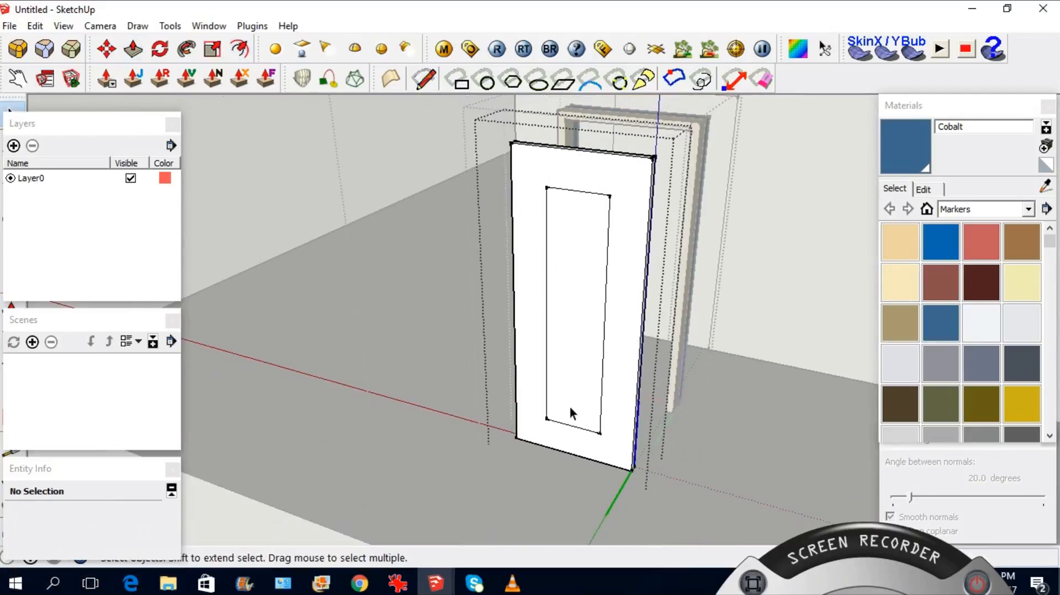
# Raise the inset rectangle's bottom edge to about the door leaf's mid-height and push the enclosed face through to cut a window opening
pyautogui.press('m')
pyautogui.click(584, 374)
pyautogui.click(585, 257)
pyautogui.press('space')
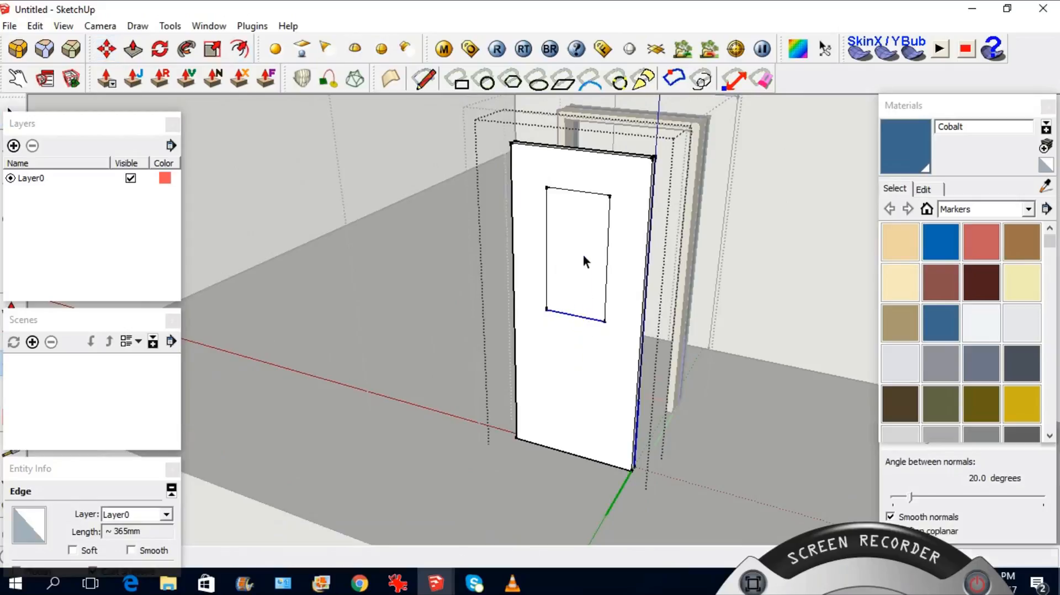
pyautogui.press('p')
pyautogui.click(574, 259)
pyautogui.click(575, 246)
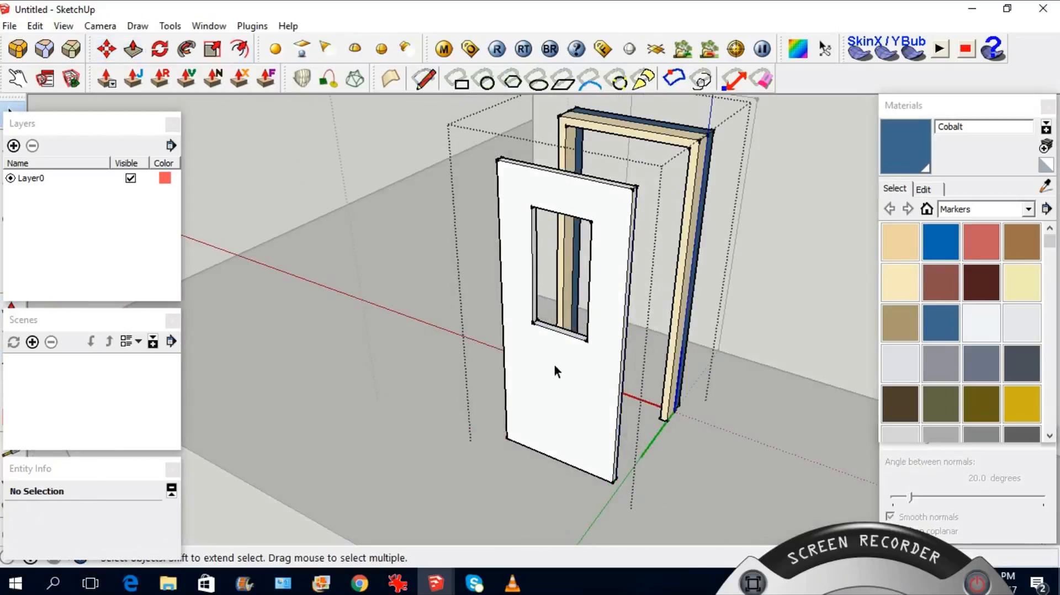
# Move the door leaf along the green axis into the frame, aligning it with the joint between the Buff and Cobalt sections
pyautogui.click(604, 367)
pyautogui.moveTo(604, 367); pyautogui.dragTo(578, 287, button='middle')
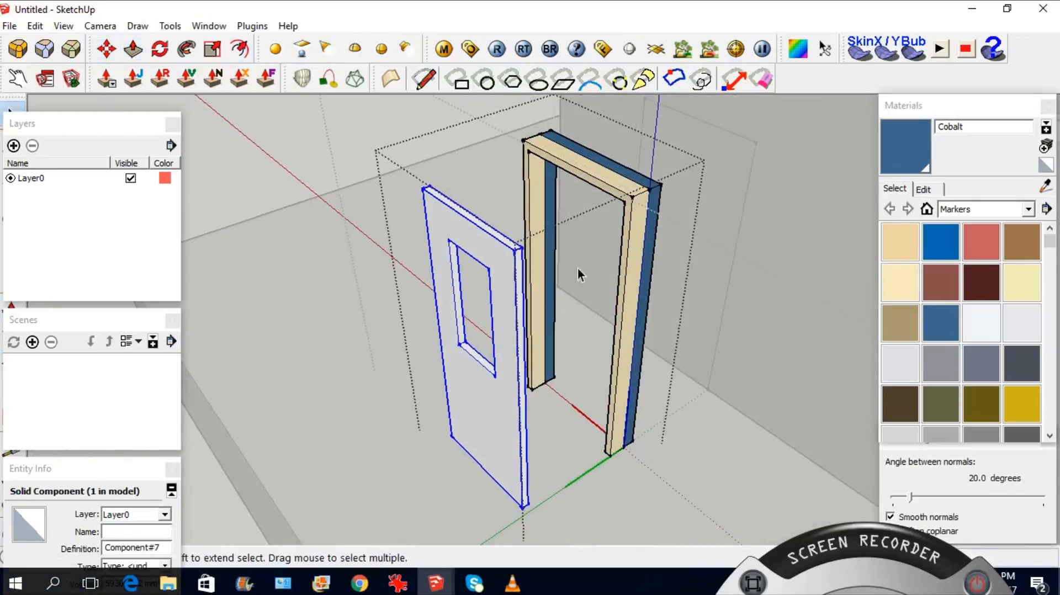
pyautogui.scroll(3, 499, 273)
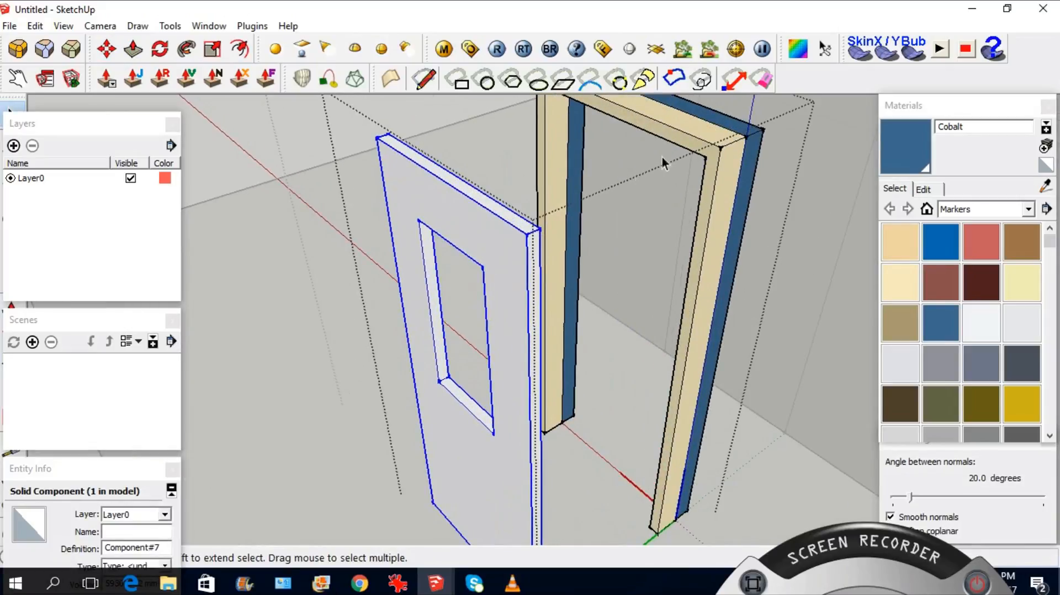
pyautogui.scroll(2, 528, 237)
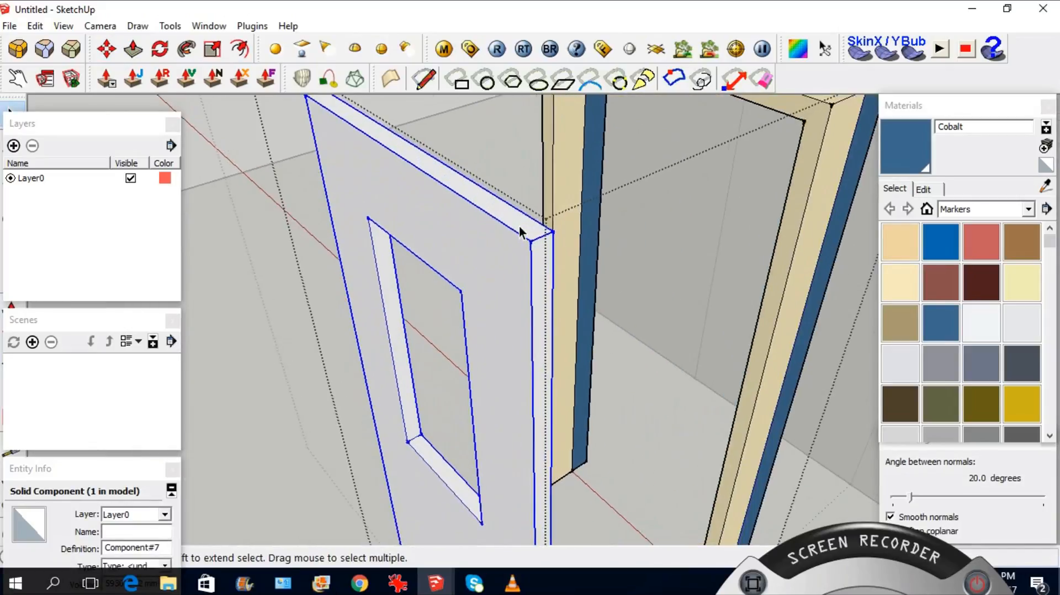
pyautogui.keyDown('shift'); pyautogui.moveTo(535, 229); pyautogui.dragTo(444, 205, button='middle'); pyautogui.keyUp('shift')
pyautogui.scroll(2, 533, 232)
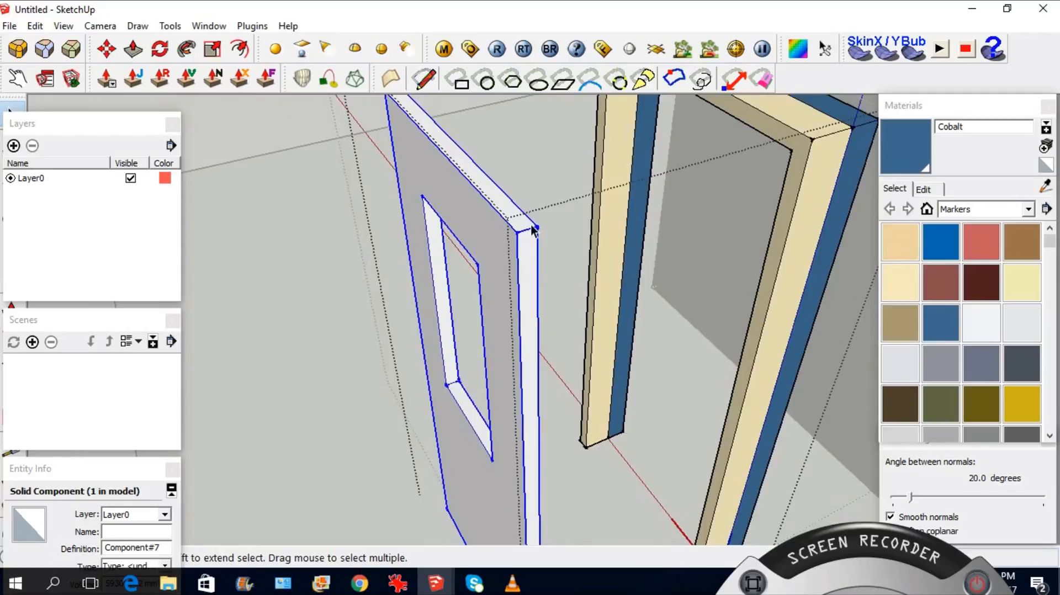
pyautogui.press('m')
pyautogui.scroll(2, 526, 230)
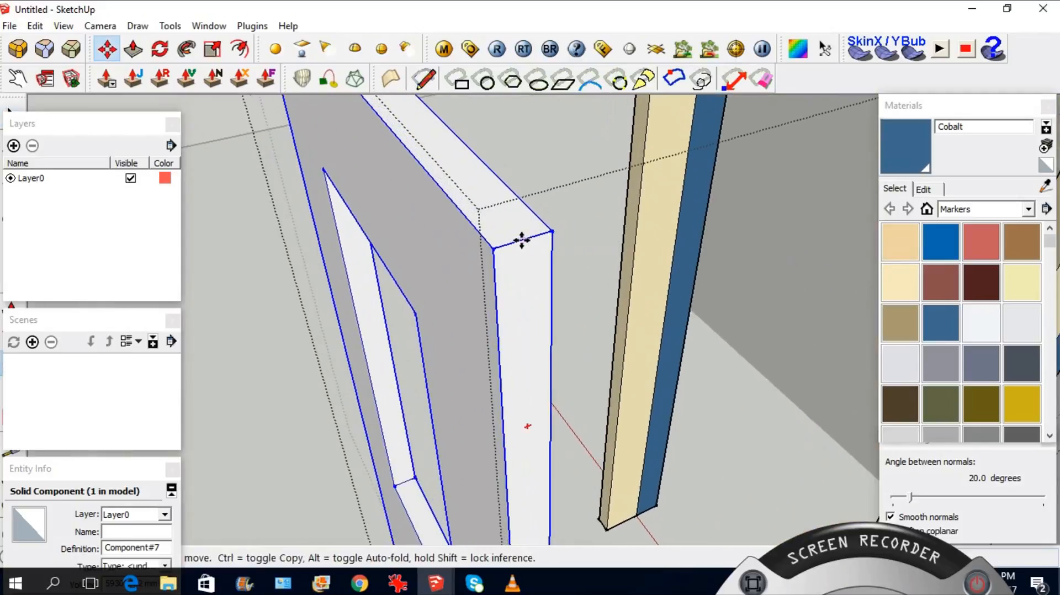
pyautogui.scroll(-2, 517, 241)
pyautogui.click(516, 241)
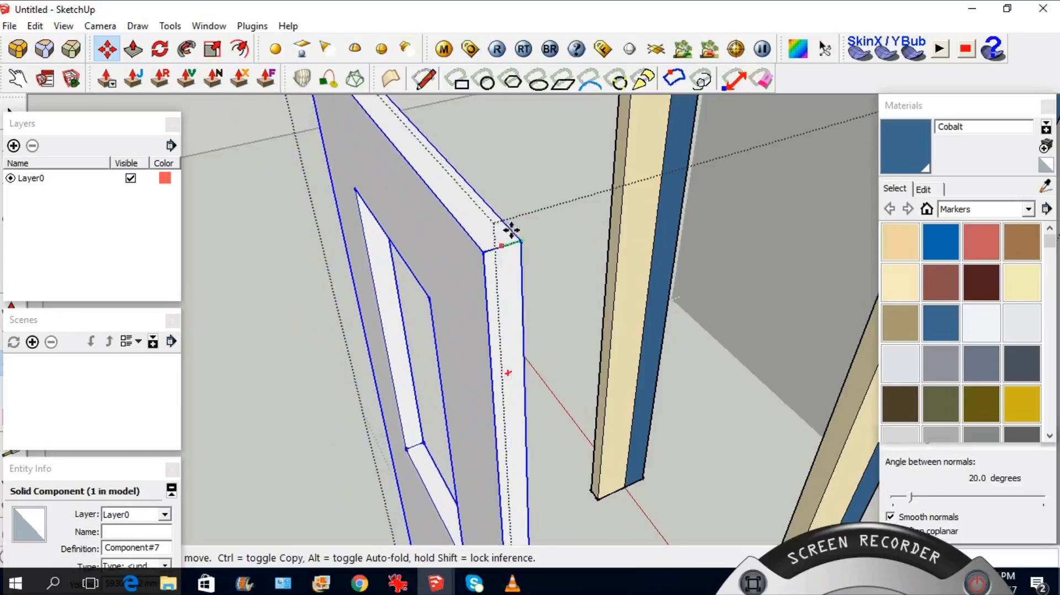
pyautogui.scroll(-3, 408, 281)
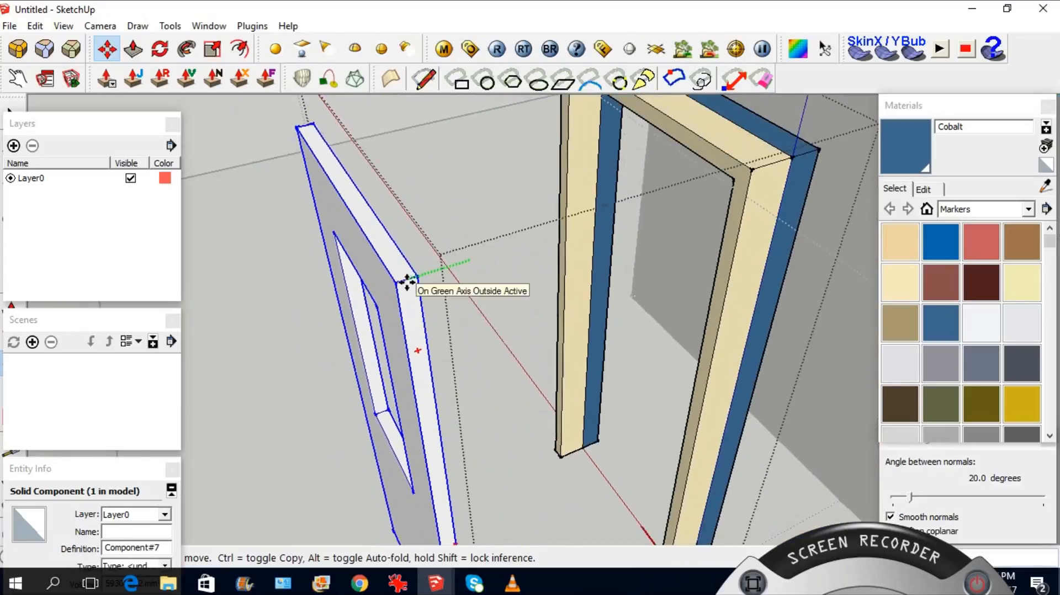
pyautogui.scroll(3, 693, 192)
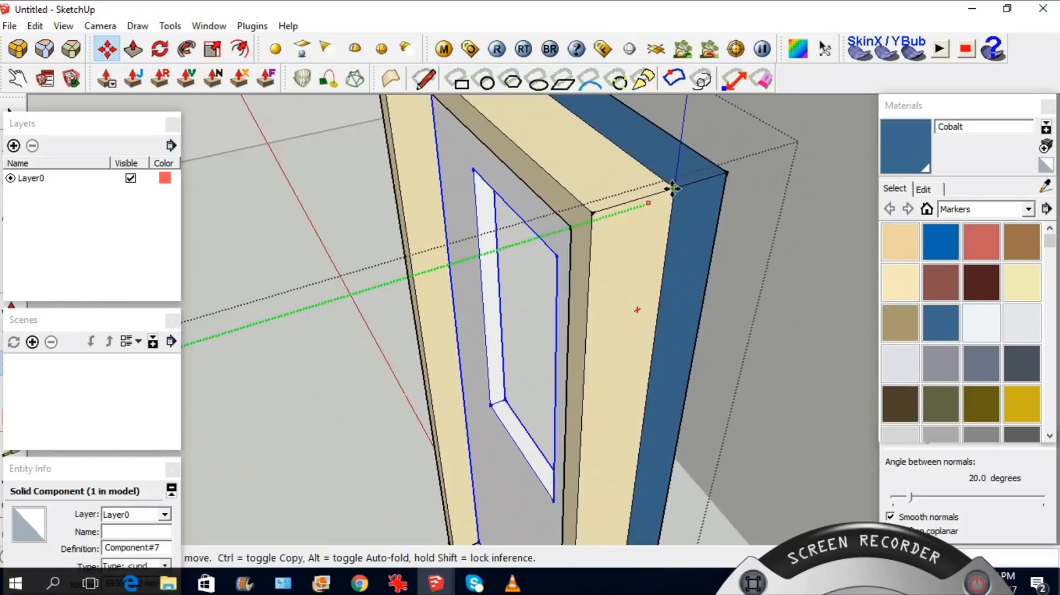
pyautogui.click(673, 188)
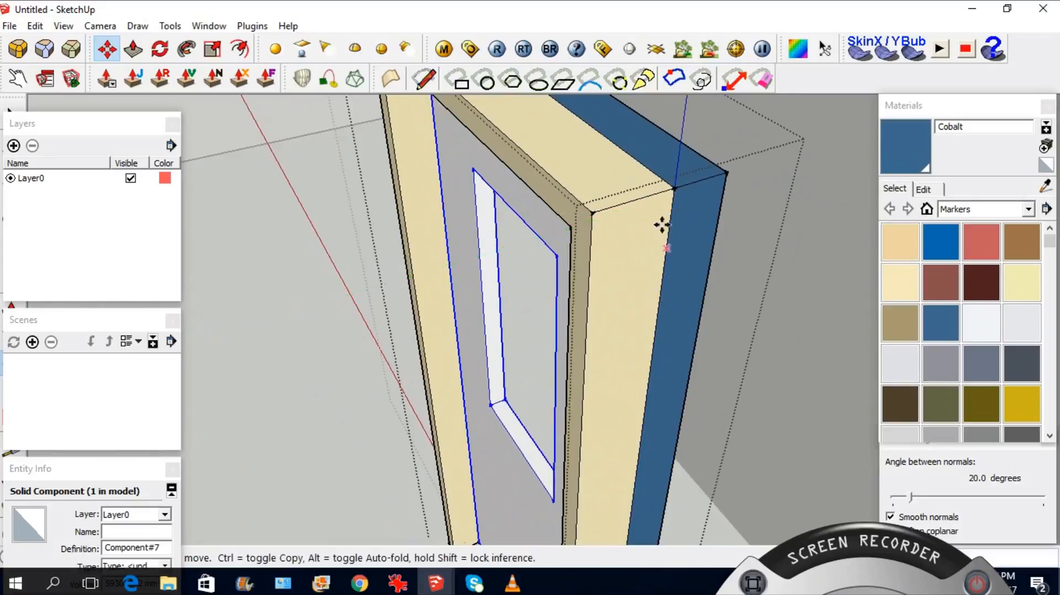
# Inspect the leaf's fit inside the frame from both sides, closing the Door component to view it as a whole
pyautogui.moveTo(645, 237); pyautogui.dragTo(683, 225, button='middle')
pyautogui.scroll(2, 684, 225)
pyautogui.moveTo(544, 193); pyautogui.dragTo(651, 175, button='middle')
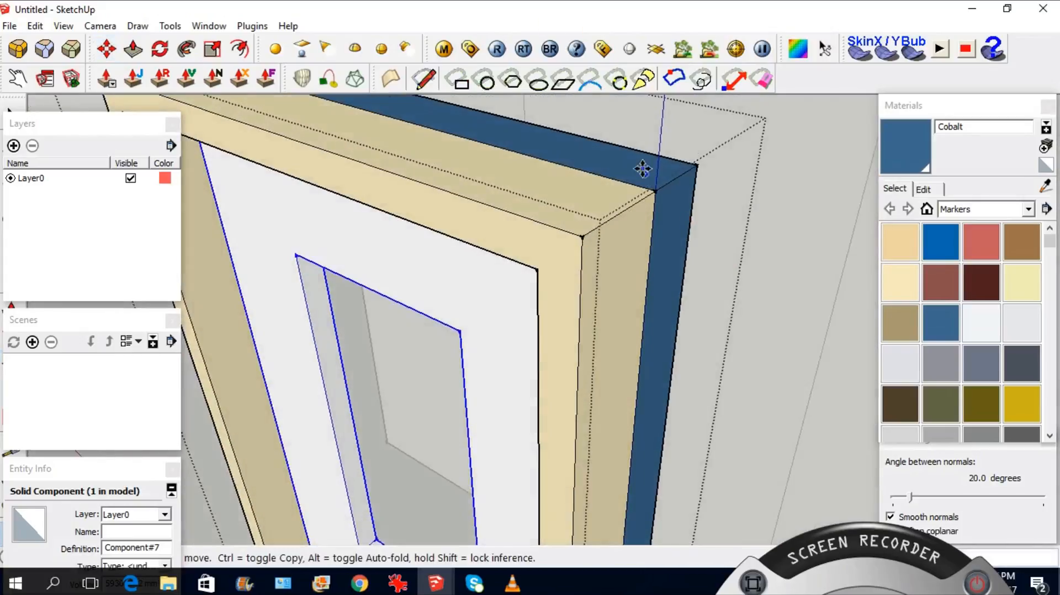
pyautogui.scroll(-2, 651, 175)
pyautogui.scroll(2, 510, 277)
pyautogui.press('space')
pyautogui.scroll(-2, 532, 263)
pyautogui.moveTo(547, 266); pyautogui.dragTo(889, 235, button='middle')
pyautogui.scroll(-2, 386, 185)
pyautogui.scroll(2, 700, 247)
pyautogui.moveTo(557, 261); pyautogui.dragTo(651, 284, button='middle')
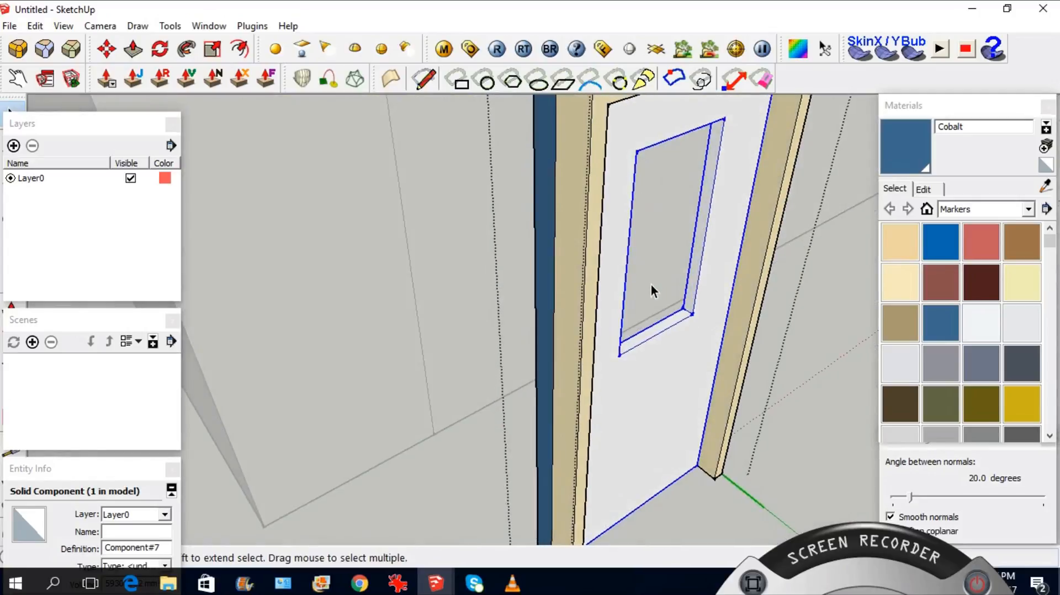
pyautogui.click(651, 260)
pyautogui.click(651, 251)
pyautogui.scroll(-3, 681, 330)
pyautogui.click(617, 310)
pyautogui.moveTo(639, 360); pyautogui.dragTo(722, 337, button='middle')
pyautogui.scroll(3, 625, 323)
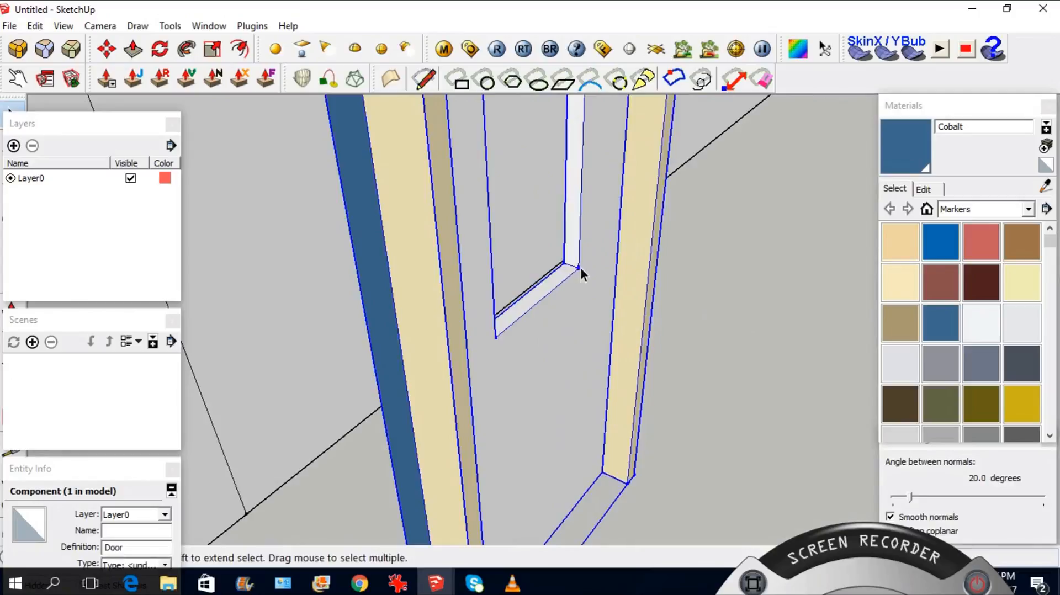
pyautogui.scroll(-5, 582, 330)
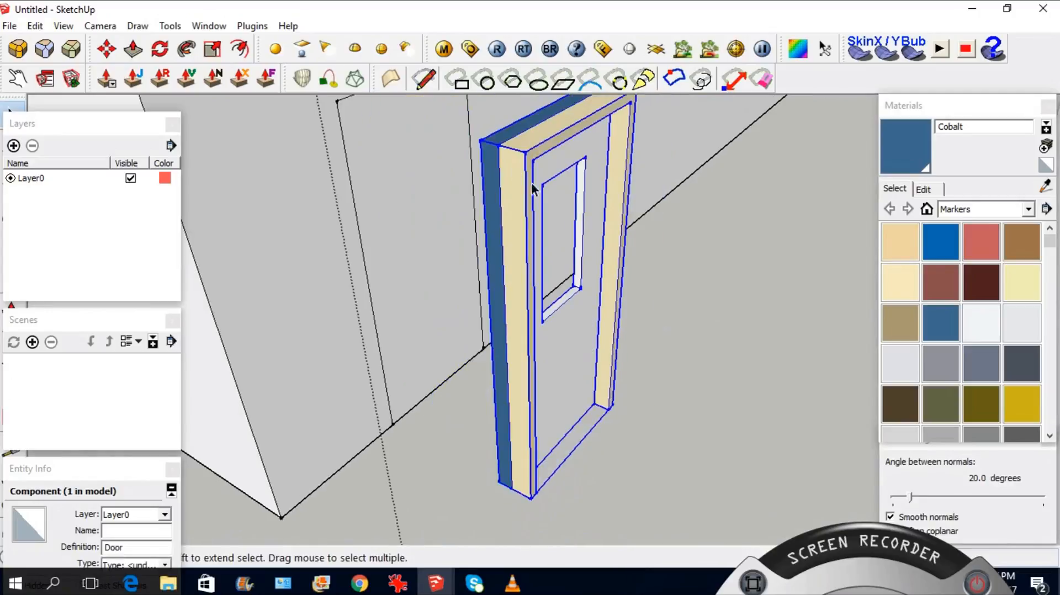
# Open the Door component for editing and rotate the leaf outward about its bottom corner at the jamb so the door stands partly open
pyautogui.moveTo(560, 272); pyautogui.dragTo(454, 277, button='middle')
pyautogui.doubleClick(479, 302)
pyautogui.click(449, 306)
pyautogui.moveTo(448, 305); pyautogui.dragTo(376, 334, button='middle')
pyautogui.scroll(3, 435, 274)
pyautogui.moveTo(435, 274); pyautogui.dragTo(738, 362, button='middle')
pyautogui.press('q')
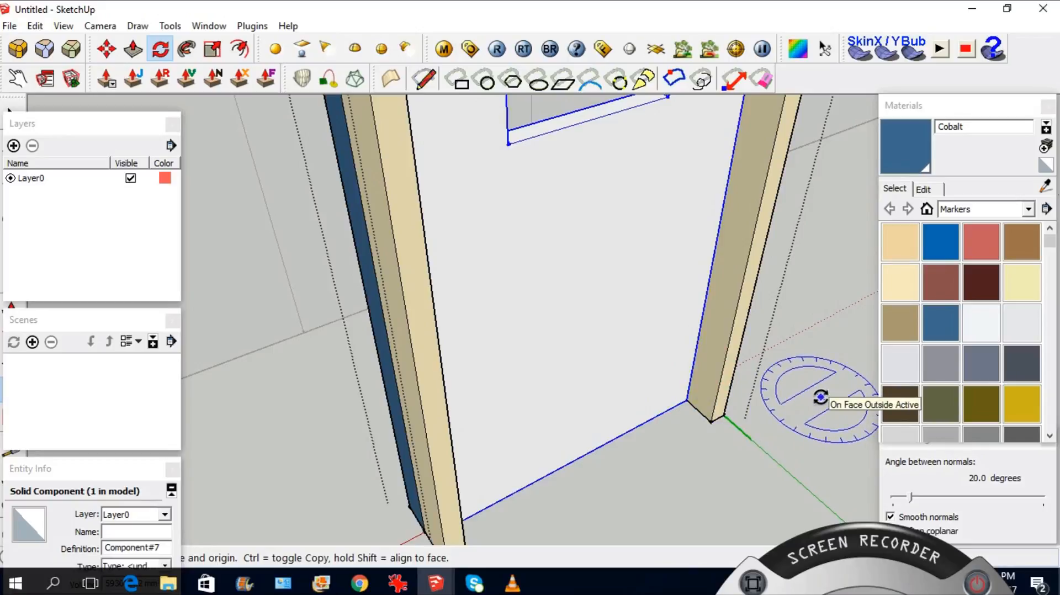
pyautogui.click(685, 401)
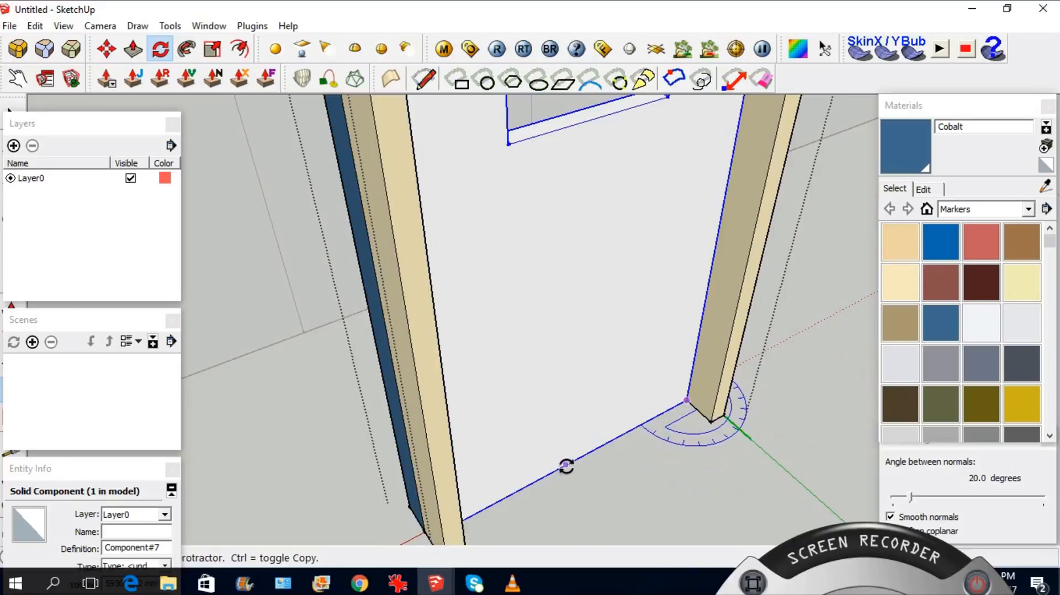
pyautogui.click(566, 465)
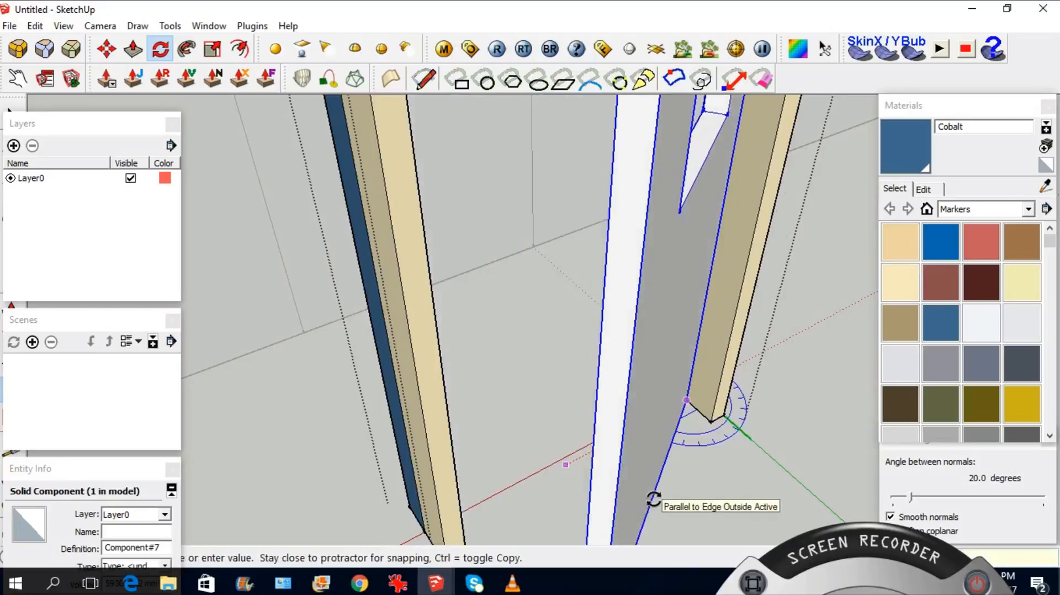
pyautogui.press('Return')
pyautogui.press('space')
# Examine the opened door leaf and its frame from several angles
pyautogui.scroll(-2, 682, 318)
pyautogui.moveTo(682, 318); pyautogui.dragTo(605, 436, button='middle')
pyautogui.scroll(-3, 631, 393)
pyautogui.scroll(3, 694, 256)
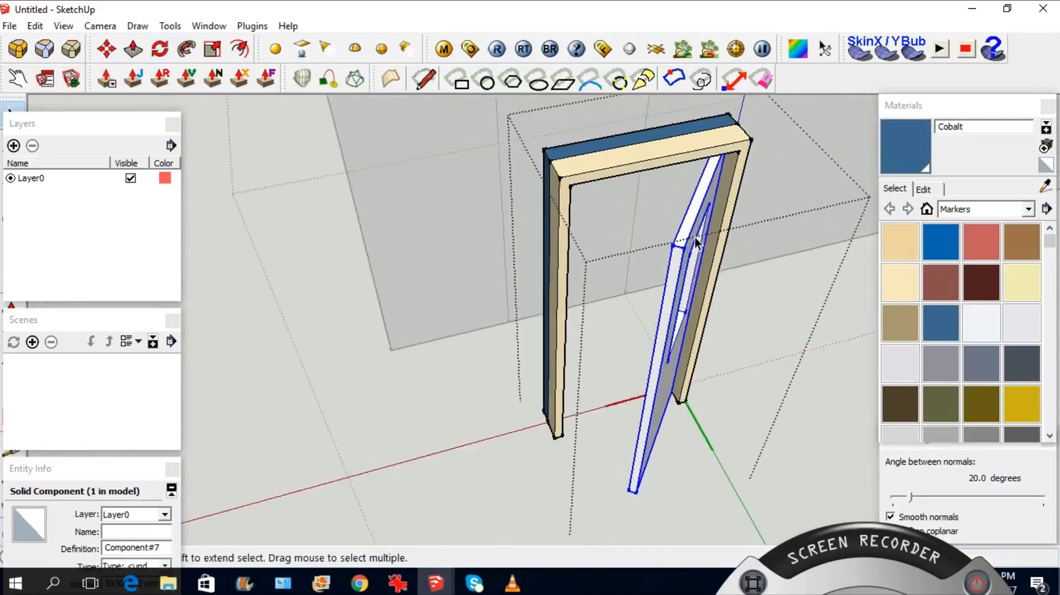
pyautogui.scroll(-3, 694, 256)
pyautogui.scroll(4, 635, 185)
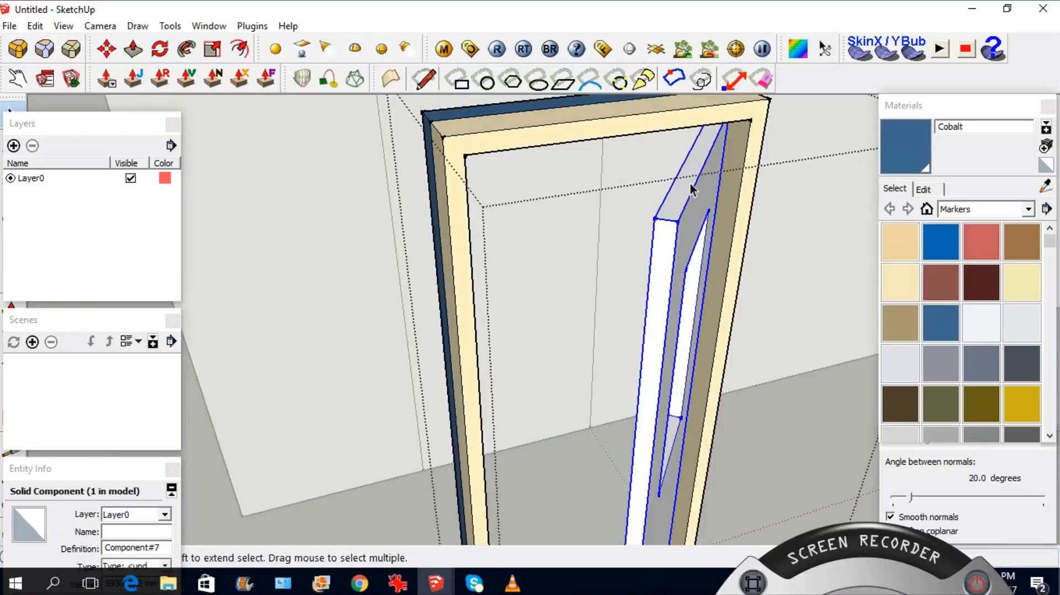
pyautogui.scroll(-2, 690, 182)
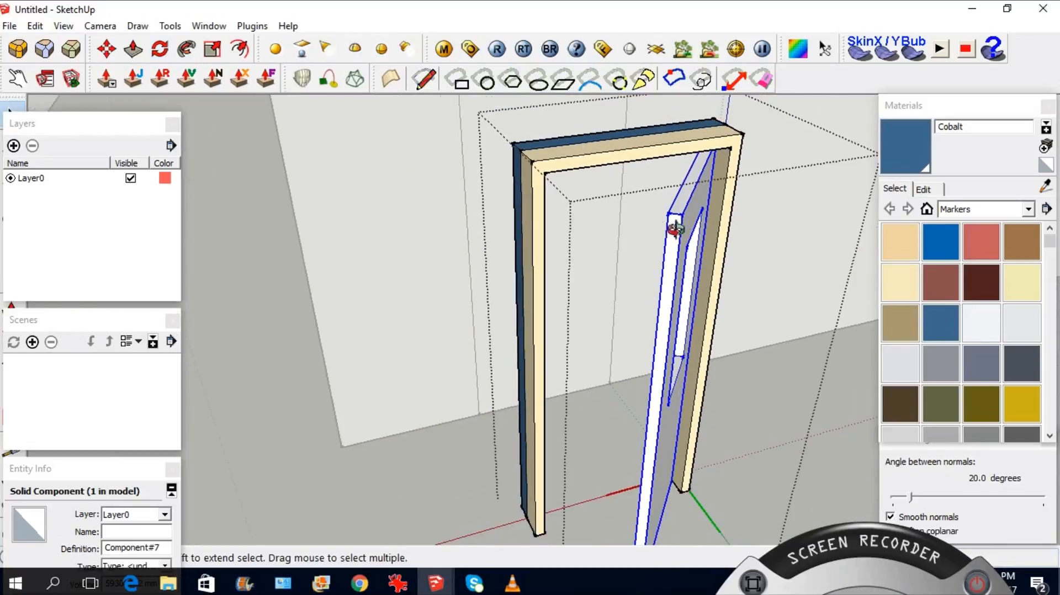
pyautogui.moveTo(674, 227); pyautogui.dragTo(698, 231, button='middle')
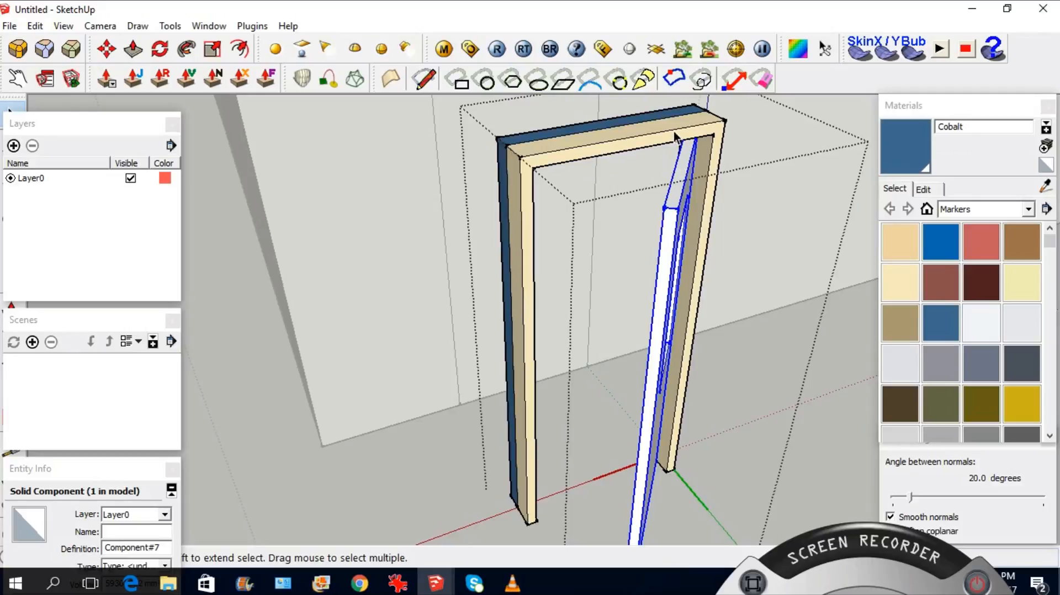
pyautogui.moveTo(688, 205); pyautogui.dragTo(582, 171, button='middle')
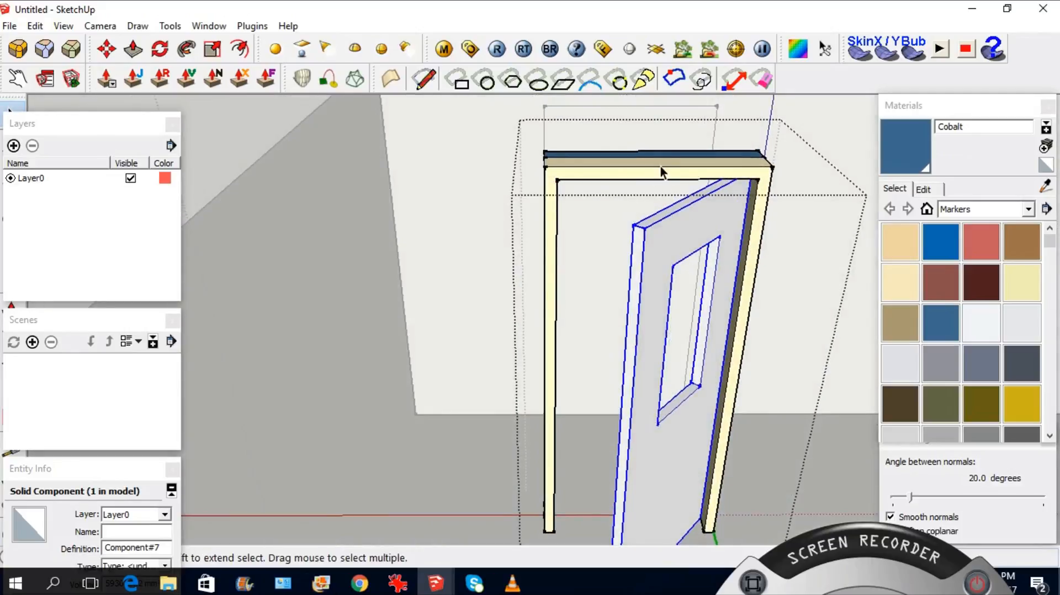
pyautogui.scroll(-2, 684, 207)
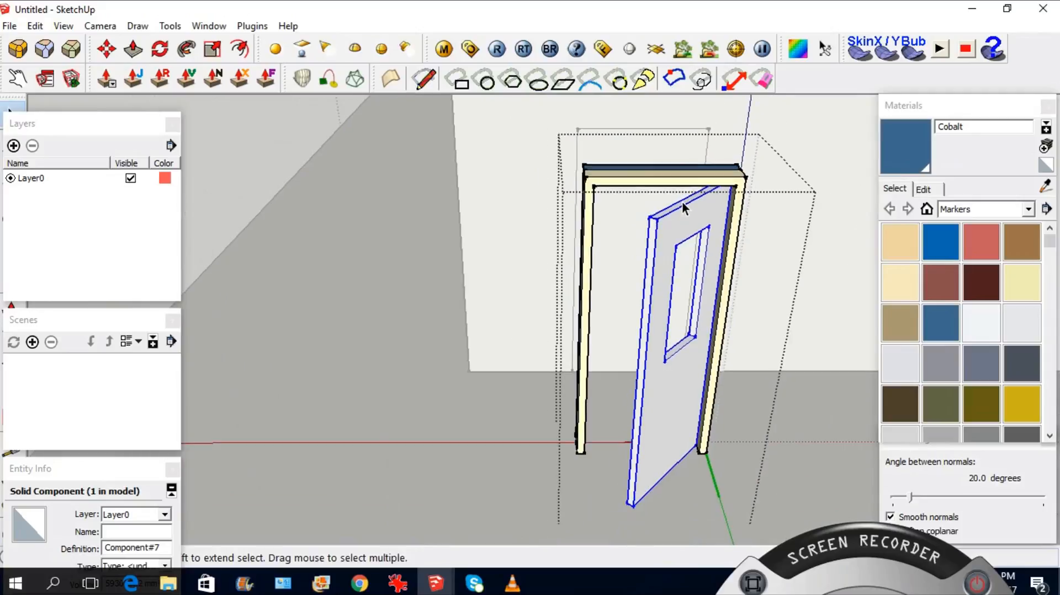
# Close the Door component and push the door outline on the wall through the wall's thickness to cut a doorway
pyautogui.press('Escape')
pyautogui.moveTo(631, 184); pyautogui.dragTo(817, 172, button='middle')
pyautogui.click(556, 171)
pyautogui.scroll(5, 439, 127)
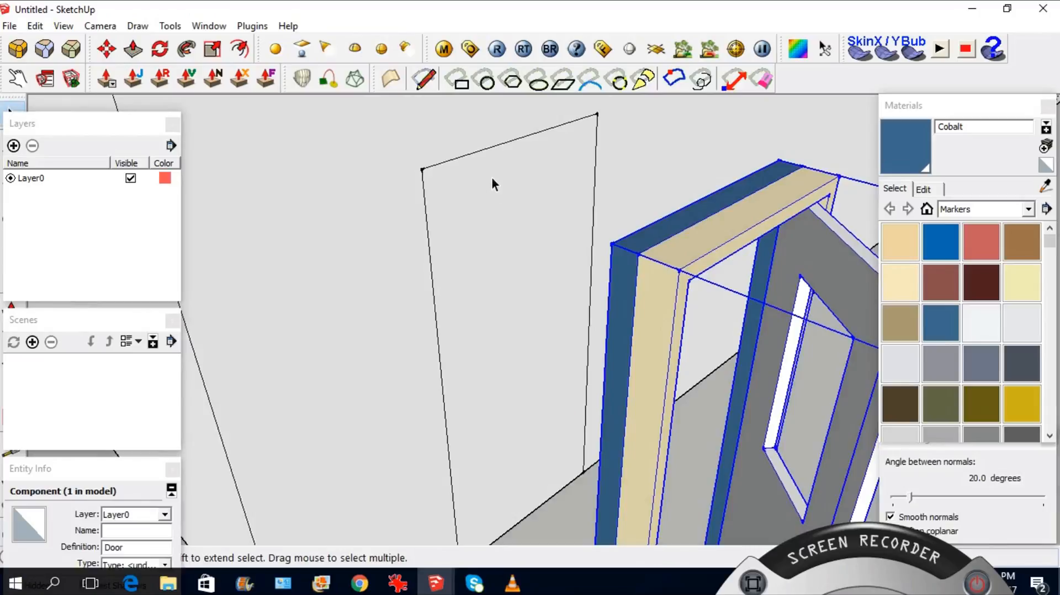
pyautogui.click(489, 150)
pyautogui.scroll(-5, 489, 150)
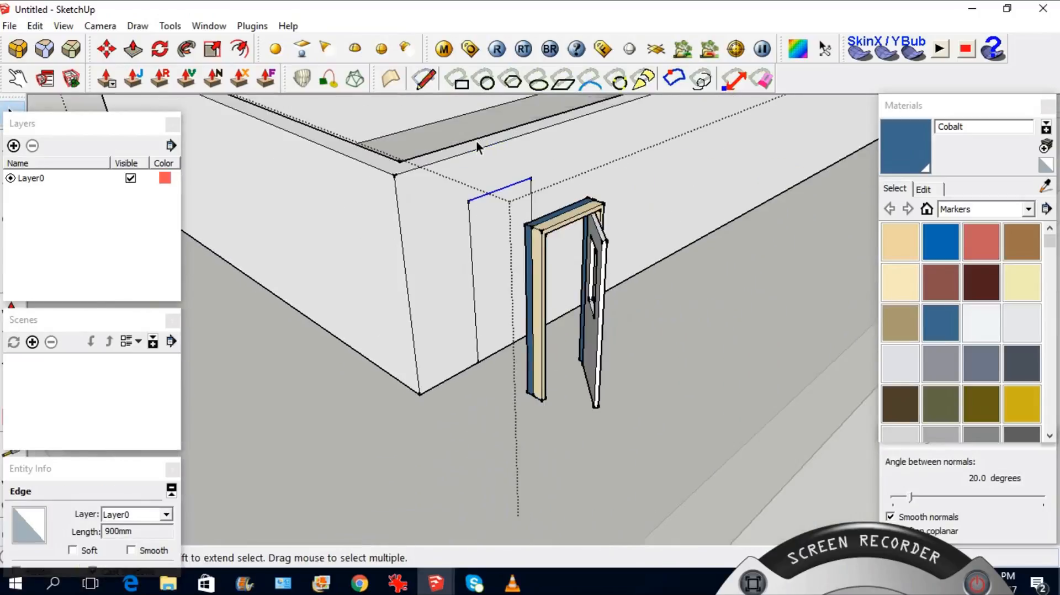
pyautogui.scroll(3, 497, 182)
pyautogui.press('p')
pyautogui.moveTo(467, 265); pyautogui.dragTo(635, 321, button='middle')
pyautogui.click(659, 343)
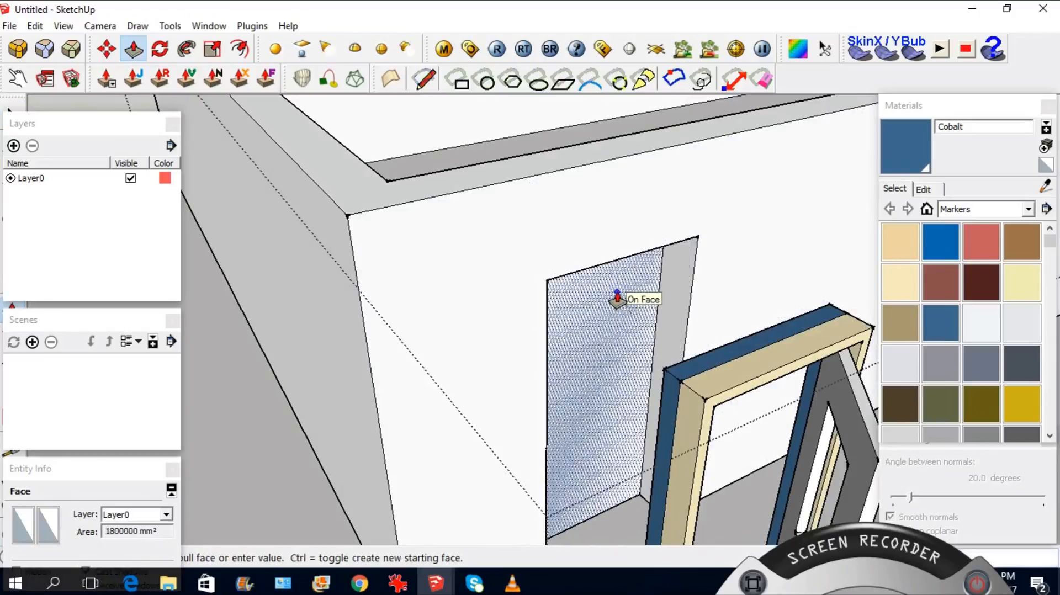
pyautogui.click(591, 275)
pyautogui.scroll(-3, 561, 296)
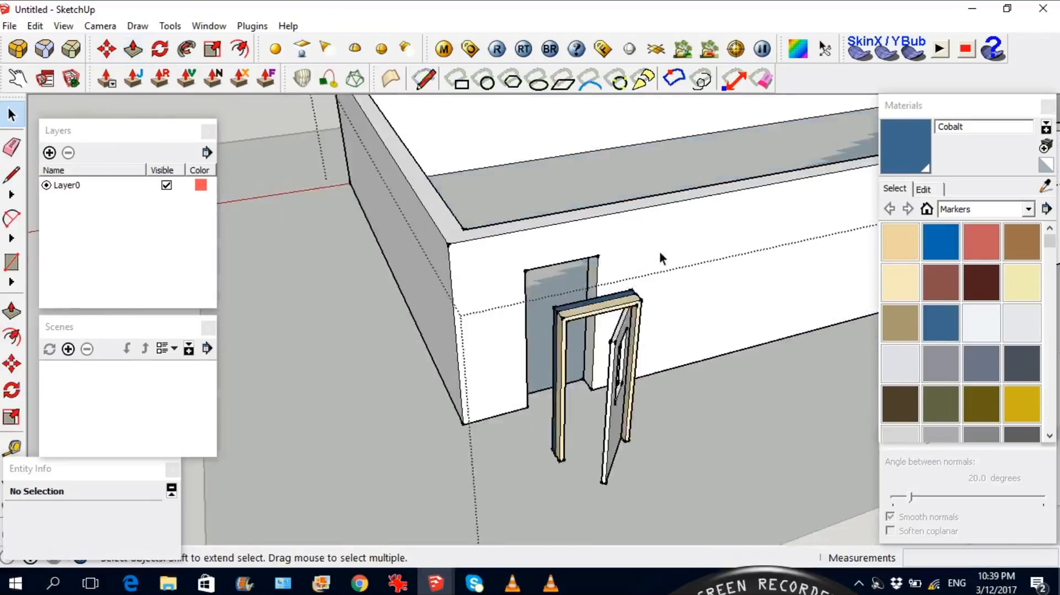
# Copy the doorway's top and two side edges 1200 mm along the wall face, away from the building corner
pyautogui.scroll(3, 571, 276)
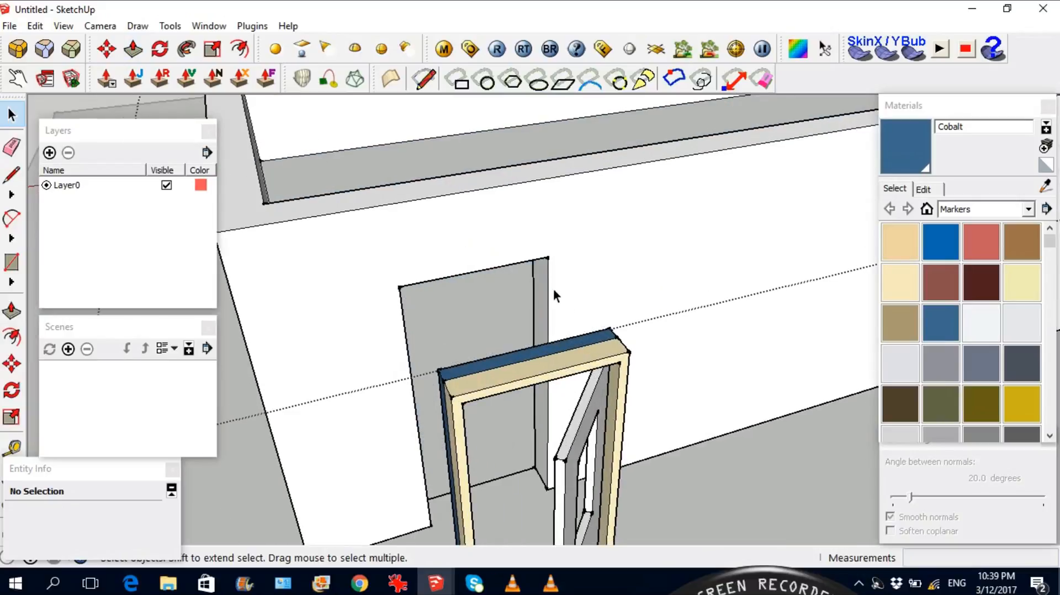
pyautogui.scroll(3, 550, 277)
pyautogui.click(546, 259)
pyautogui.scroll(-2, 452, 273)
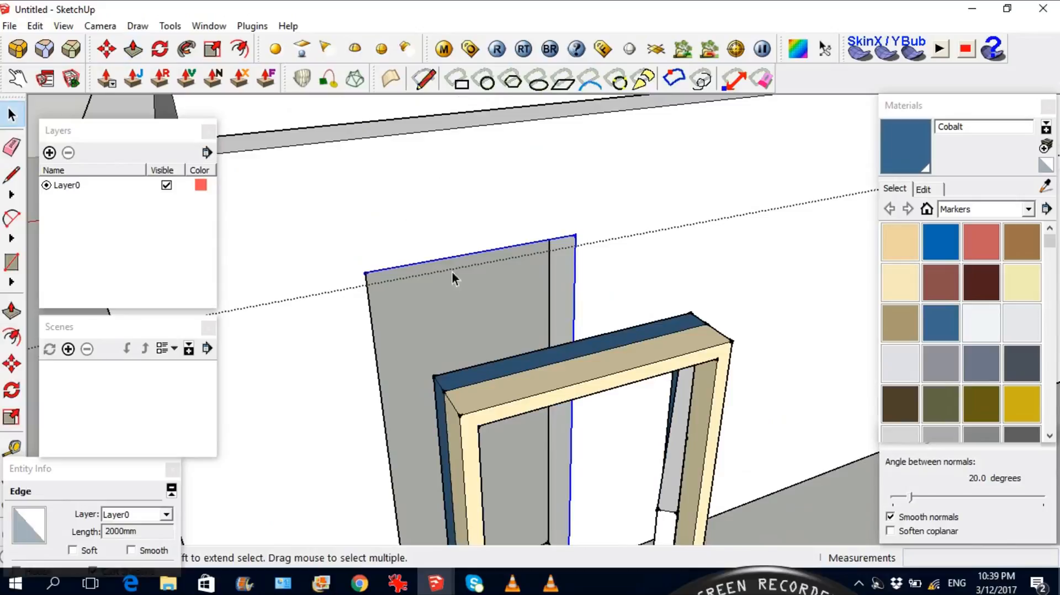
pyautogui.keyDown('ctrl'); pyautogui.click(370, 306); pyautogui.keyUp('ctrl')
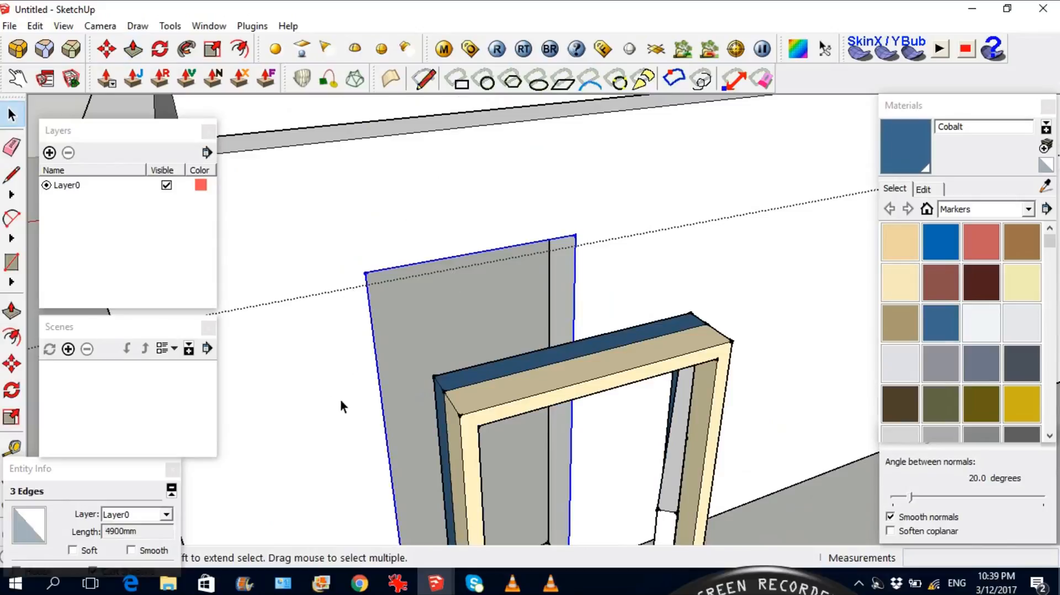
pyautogui.press('m')
pyautogui.scroll(-3, 350, 402)
pyautogui.moveTo(567, 382); pyautogui.dragTo(438, 329, button='middle')
pyautogui.scroll(-2, 481, 359)
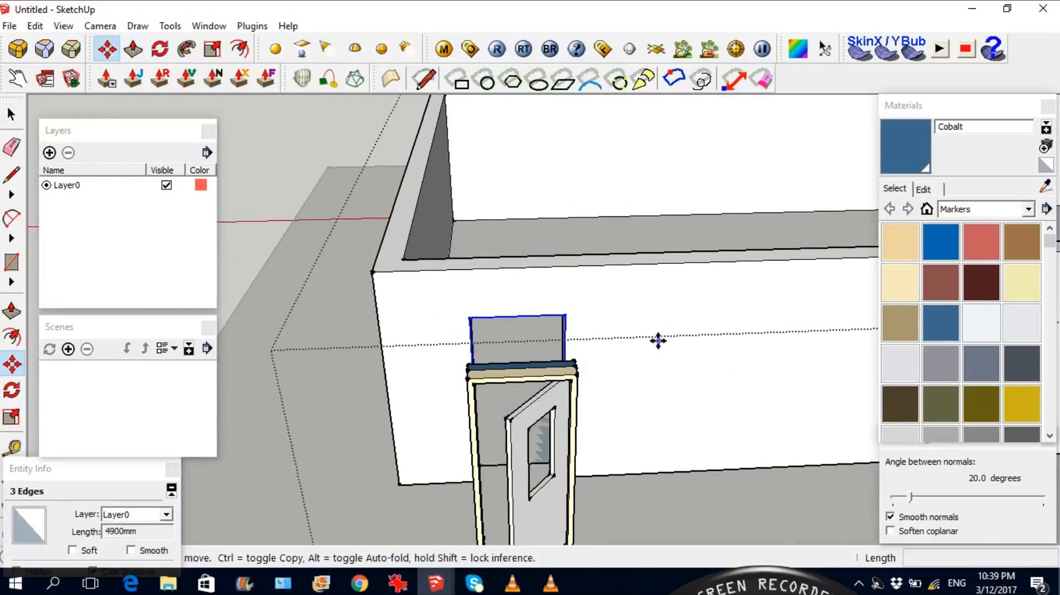
pyautogui.scroll(2, 659, 337)
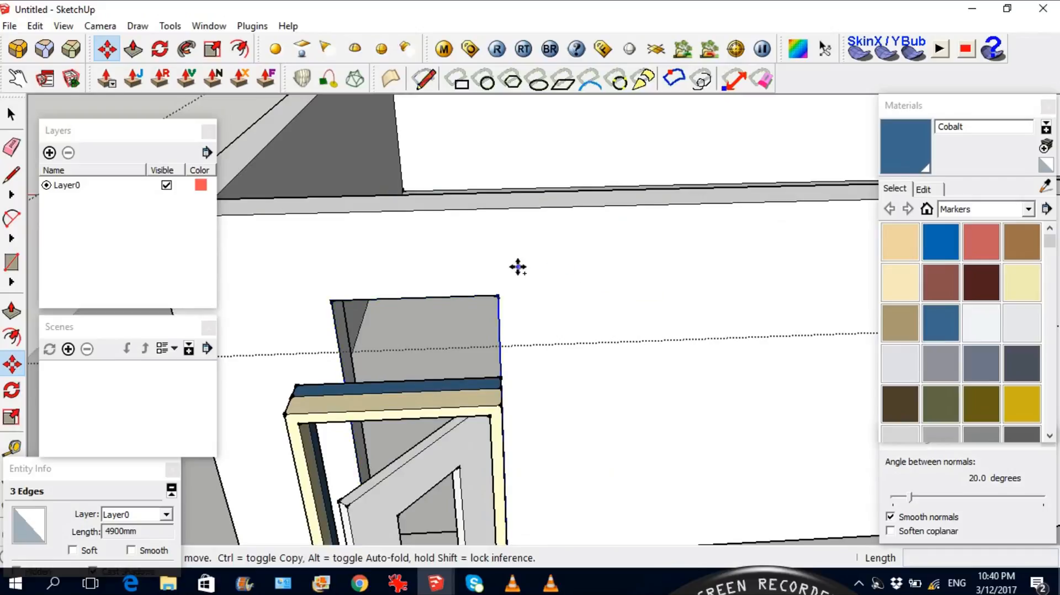
pyautogui.click(517, 268)
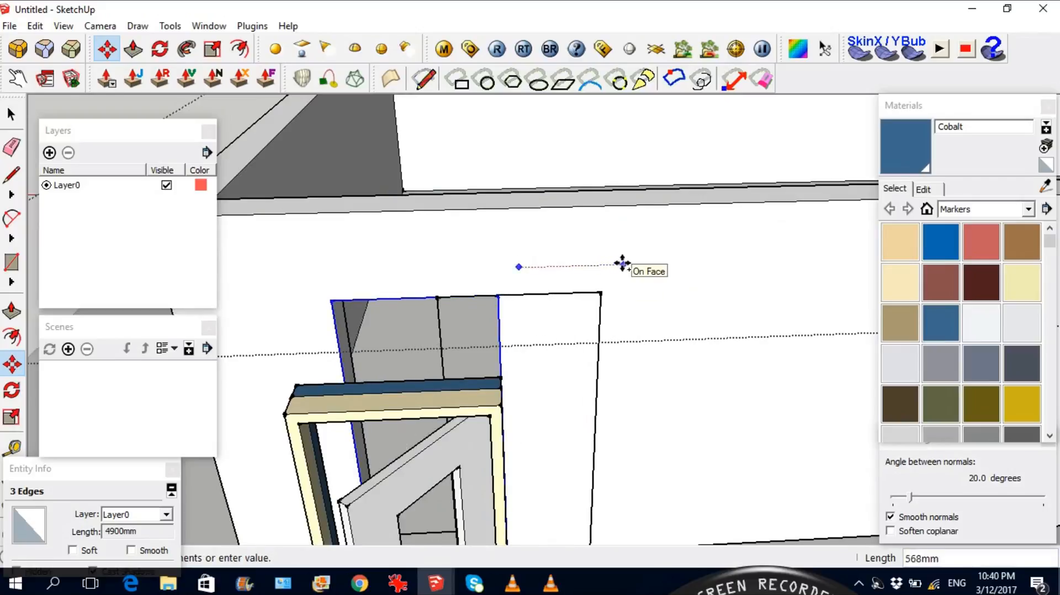
pyautogui.write('1200')
pyautogui.press('Return')
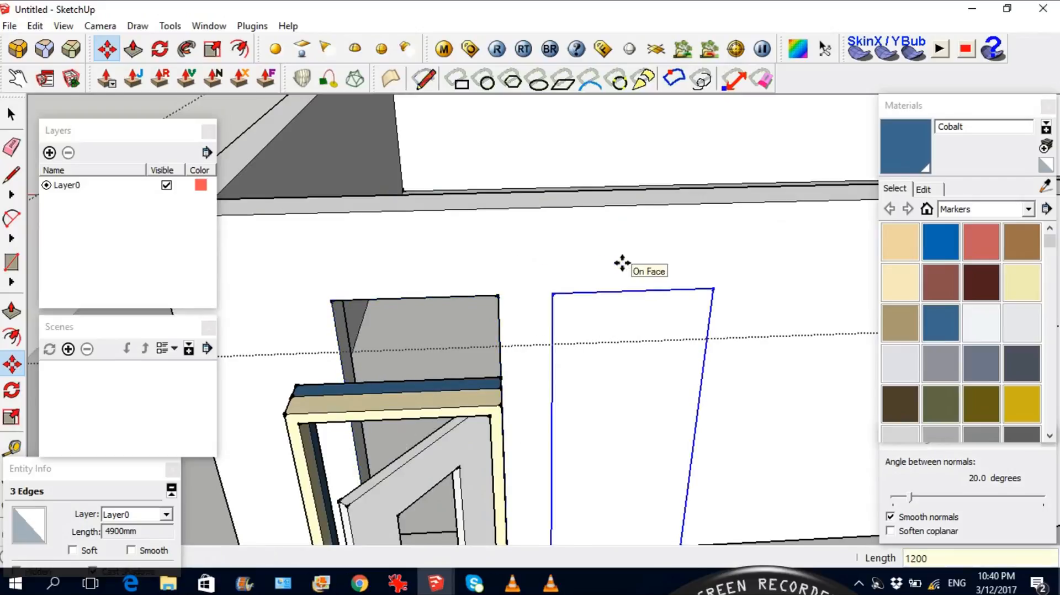
# Array the copied doorway outline to four copies at the same 1200 mm spacing along the wall
pyautogui.scroll(-3, 435, 275)
pyautogui.scroll(1, 578, 315)
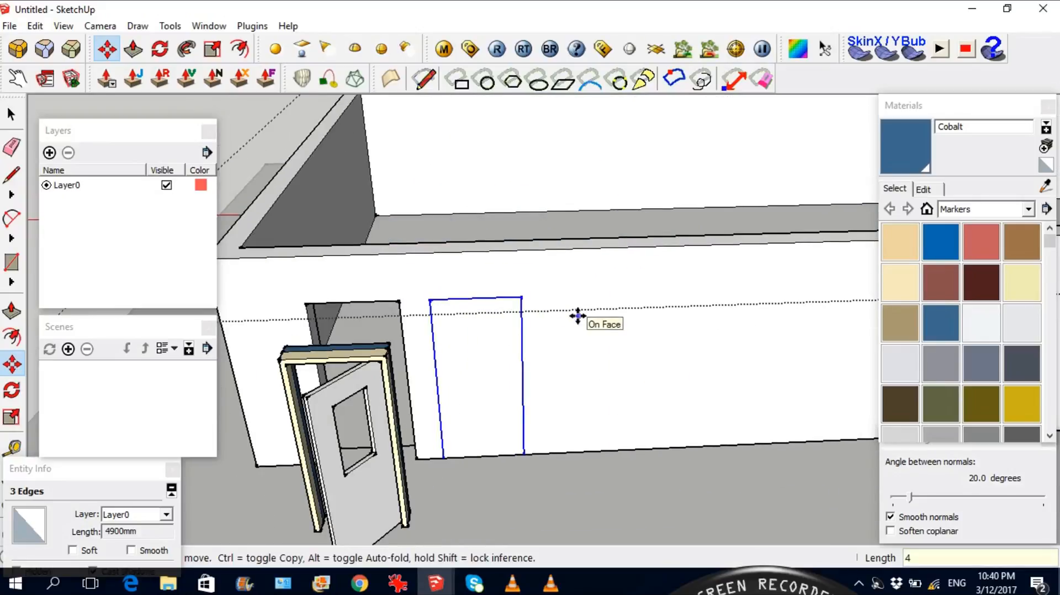
pyautogui.press('Return')
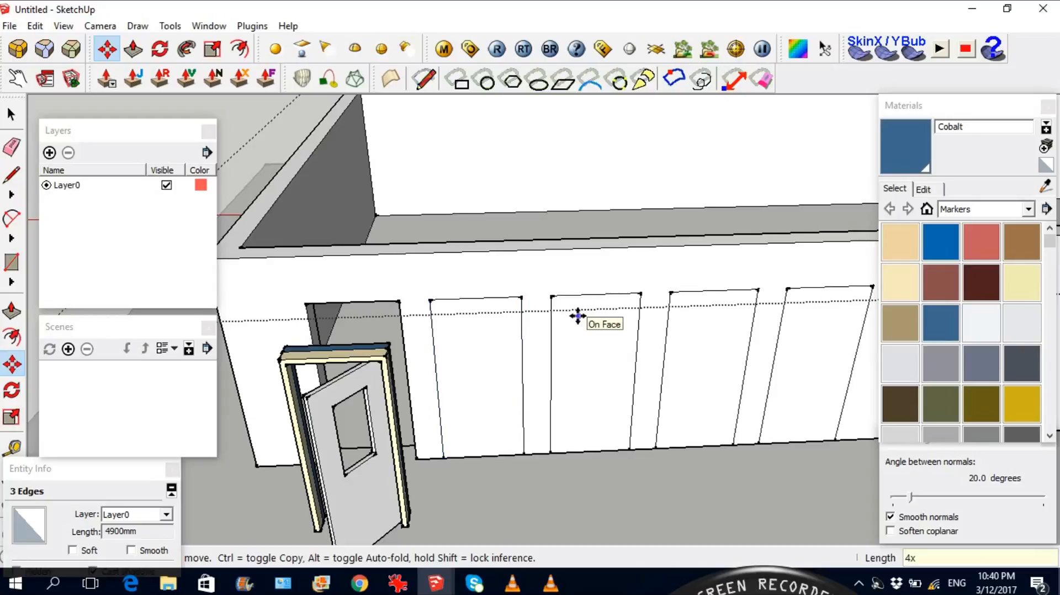
# Push the first copied doorway outline 250 mm through the wall to cut a second doorway
pyautogui.moveTo(622, 348); pyautogui.dragTo(527, 341, button='middle')
pyautogui.scroll(-3, 475, 323)
pyautogui.scroll(4, 457, 333)
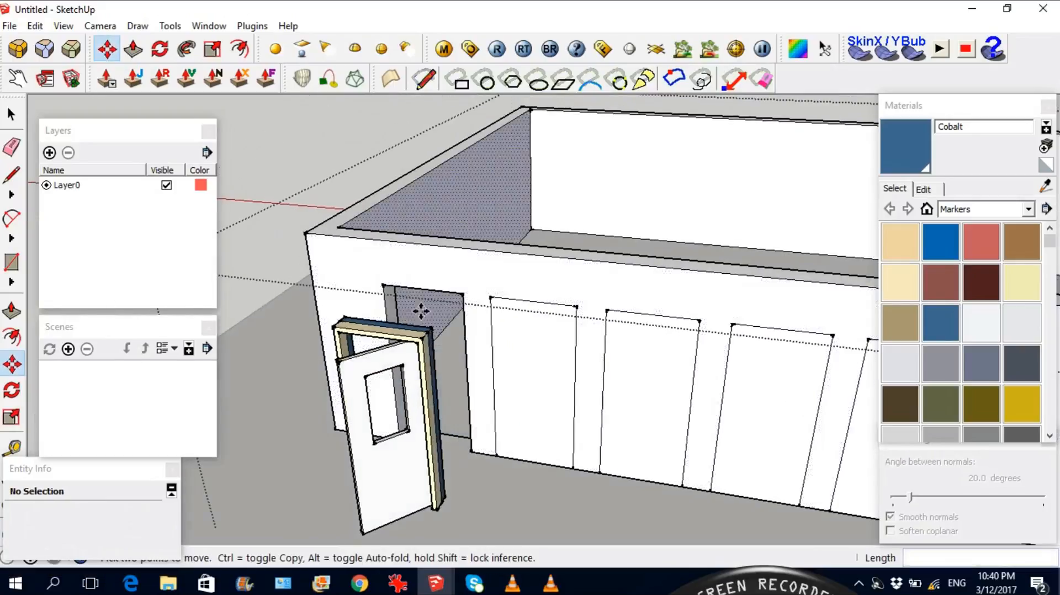
pyautogui.press('space')
pyautogui.scroll(5, 551, 373)
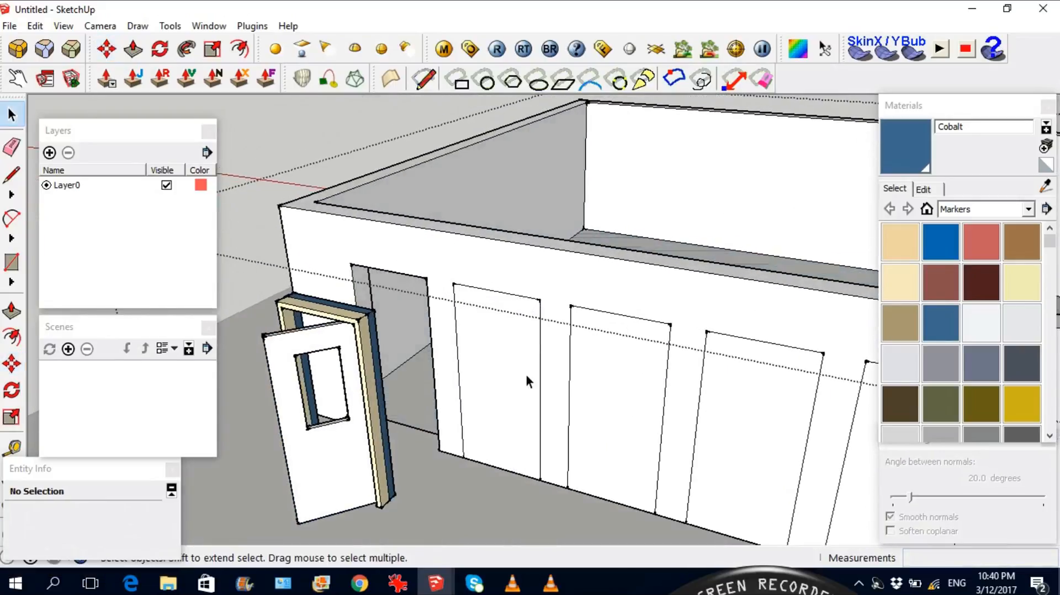
pyautogui.press('p')
pyautogui.click(445, 379)
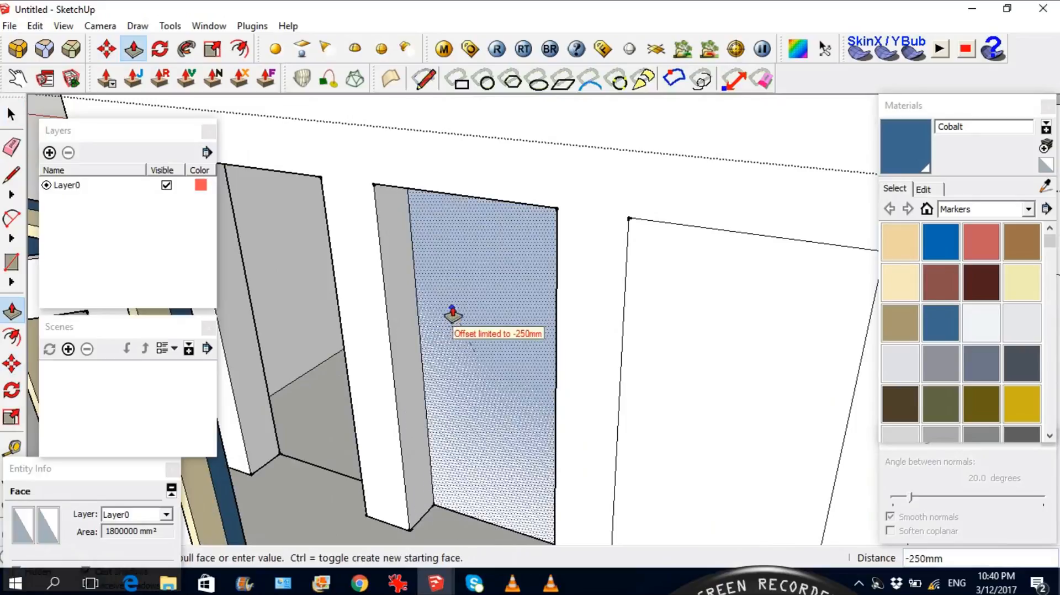
pyautogui.click(452, 293)
pyautogui.scroll(-5, 355, 279)
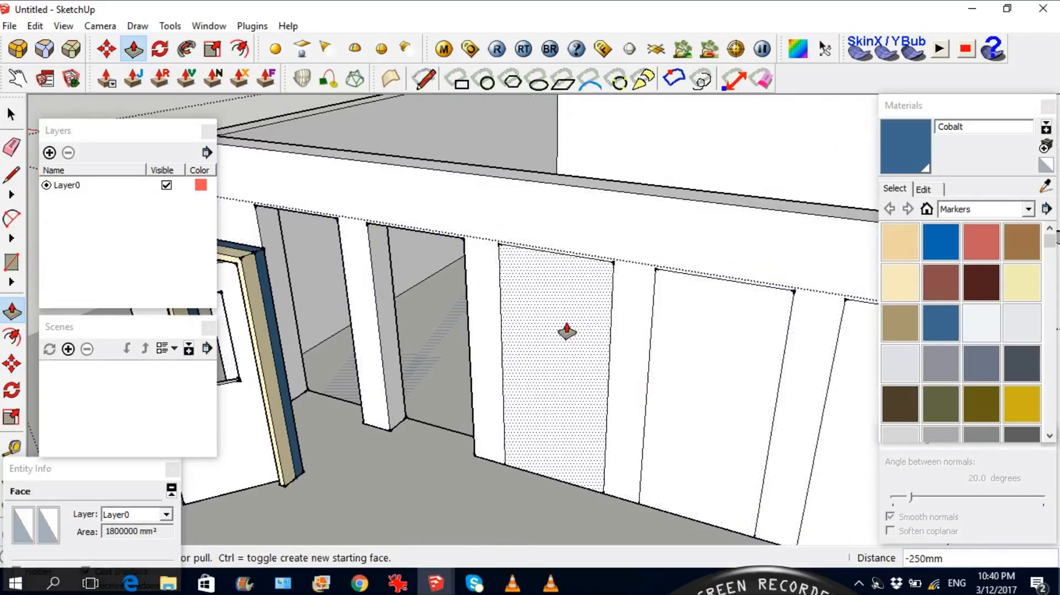
# Repeat the same push on the remaining three doorway outlines to open them through the wall
pyautogui.moveTo(641, 364); pyautogui.dragTo(554, 350, button='middle')
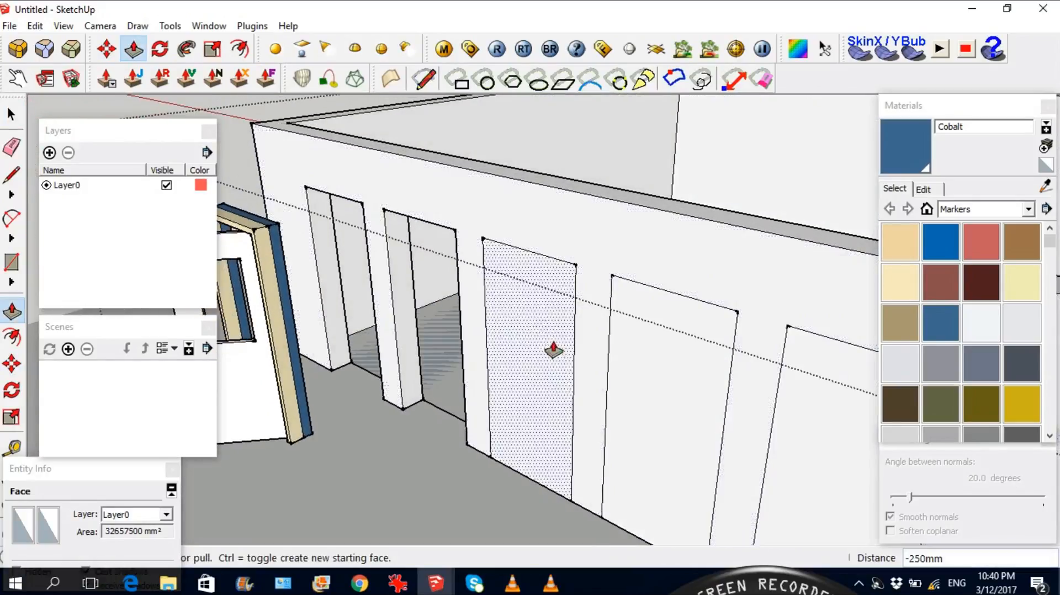
pyautogui.scroll(-1, 509, 304)
pyautogui.scroll(-2, 509, 304)
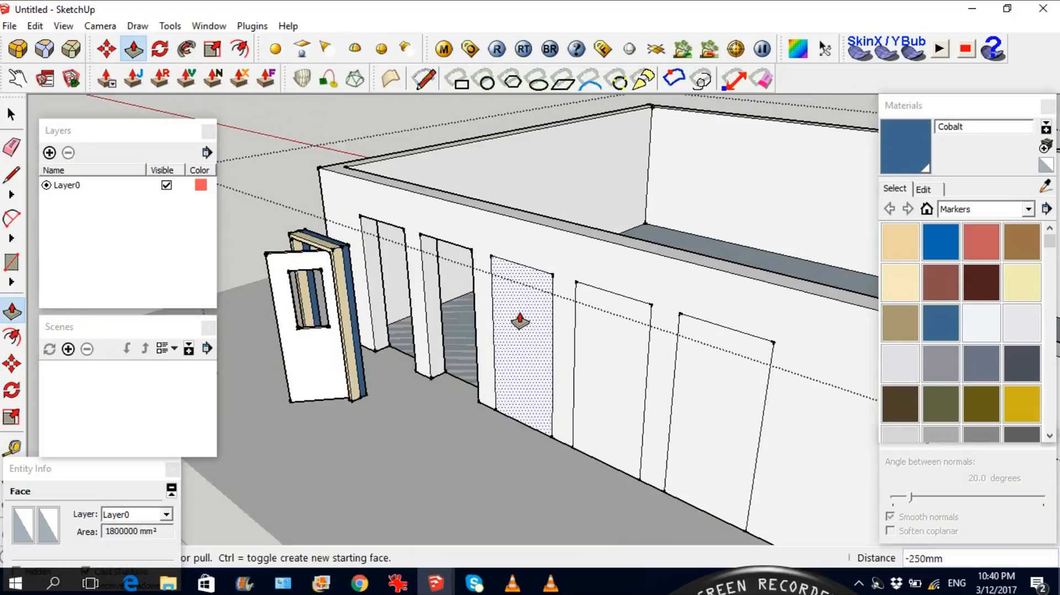
pyautogui.doubleClick(520, 320)
pyautogui.doubleClick(599, 347)
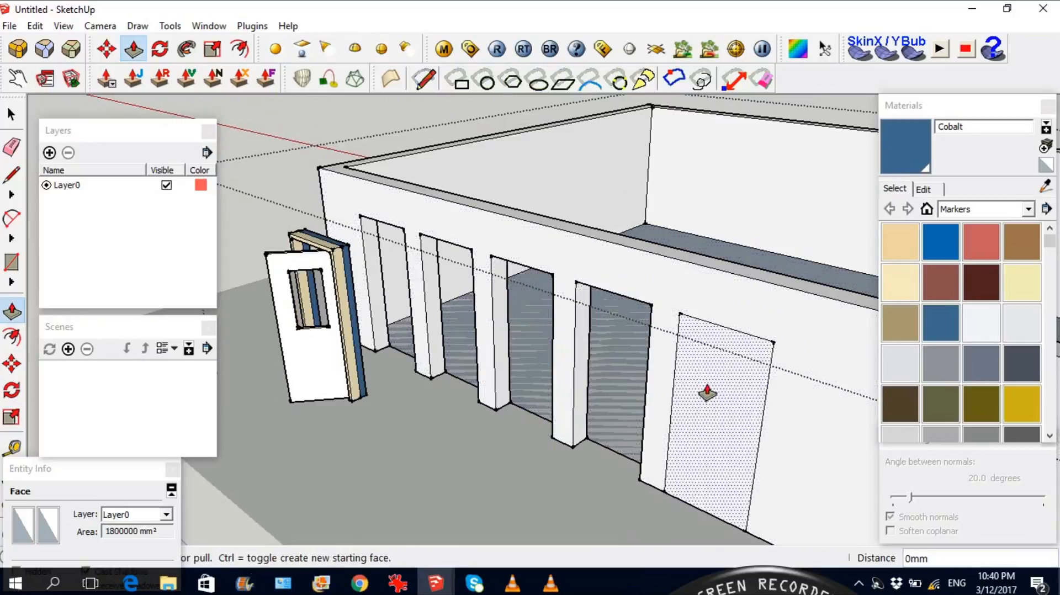
pyautogui.doubleClick(707, 390)
pyautogui.scroll(-3, 372, 301)
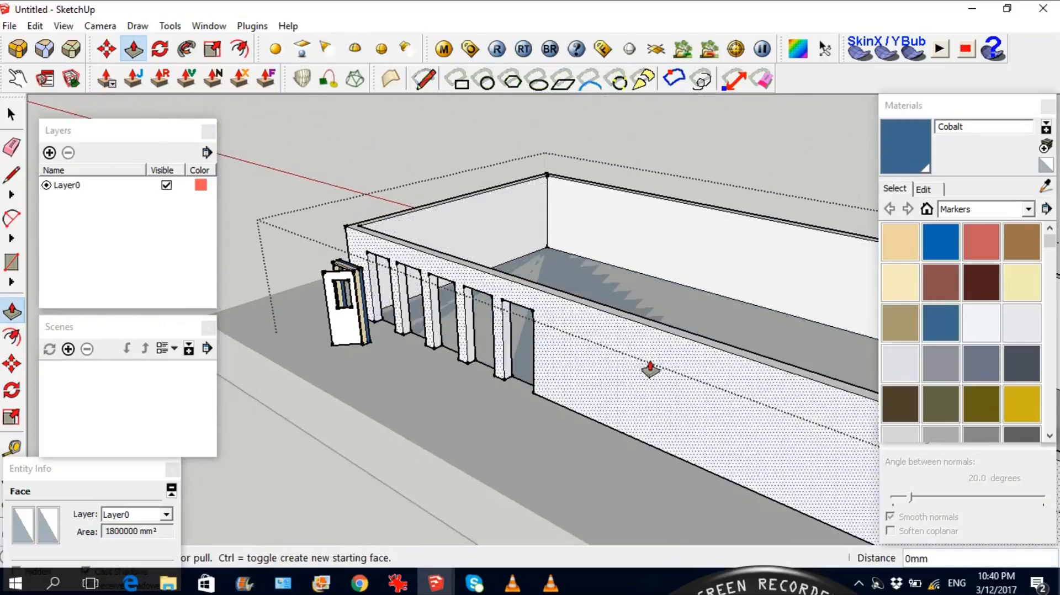
# Draw a rectangular window outline of about 0.74 m² on the same wall face, just beyond the last doorway
pyautogui.scroll(2, 635, 381)
pyautogui.scroll(-3, 635, 387)
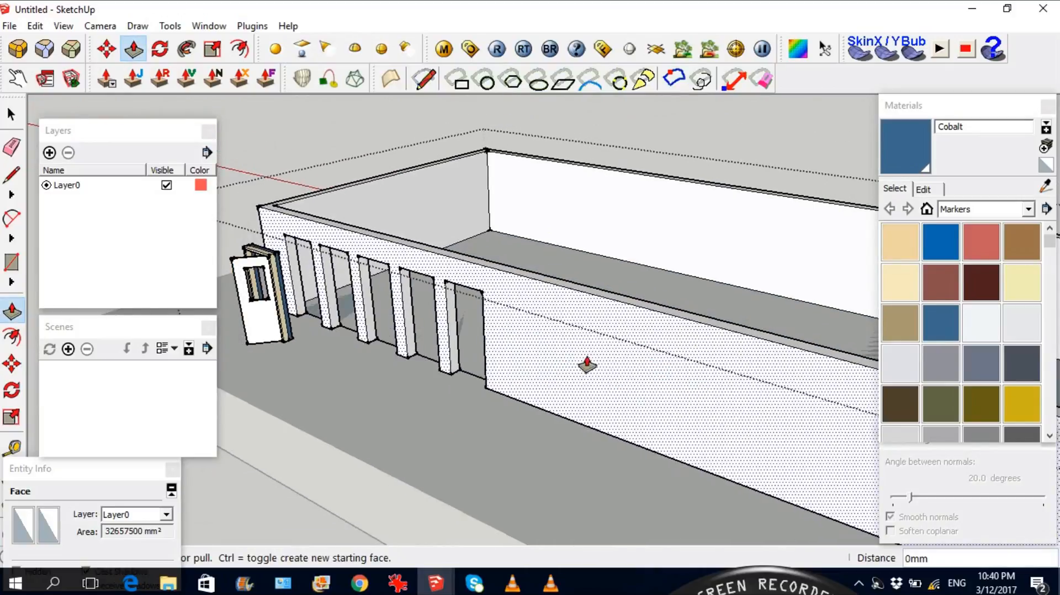
pyautogui.scroll(2, 578, 369)
pyautogui.press('r')
pyautogui.click(512, 272)
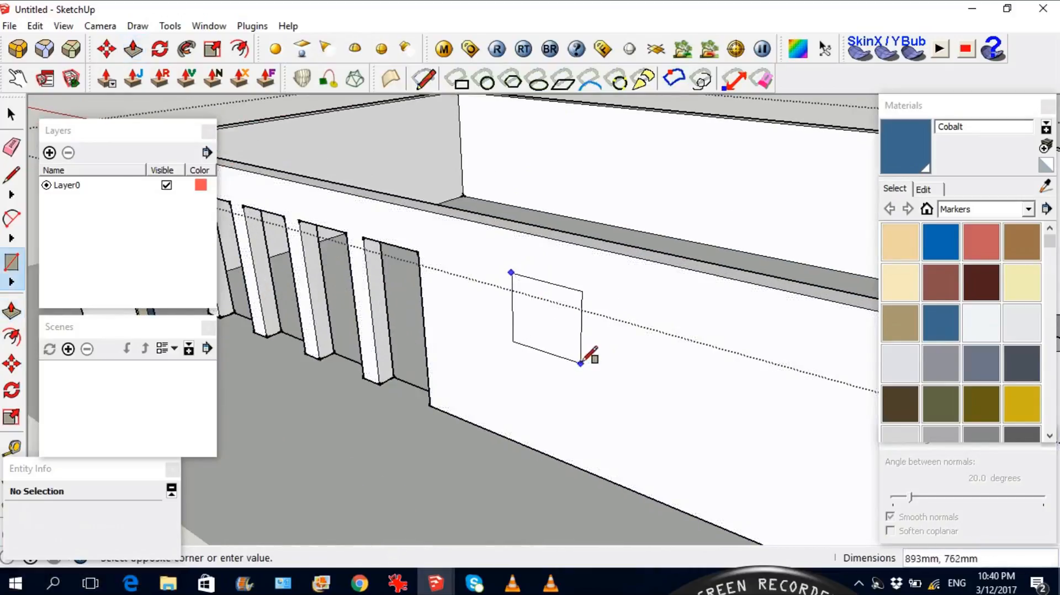
pyautogui.click(575, 377)
pyautogui.press('space')
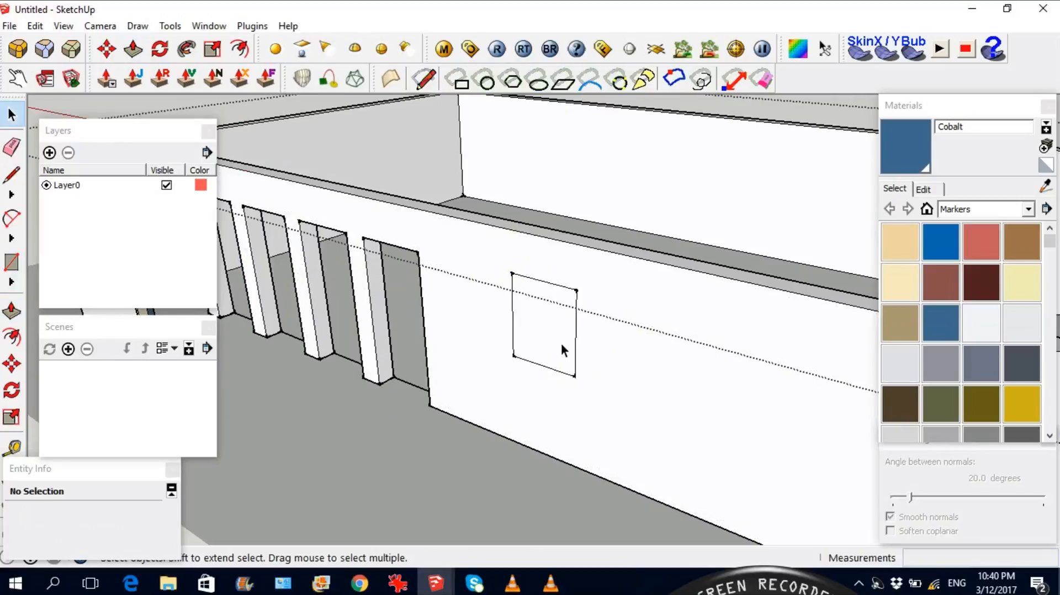
# Copy the window rectangle with its edges 1200 mm along the wall and array it to three copies
pyautogui.scroll(2, 585, 361)
pyautogui.click(532, 330)
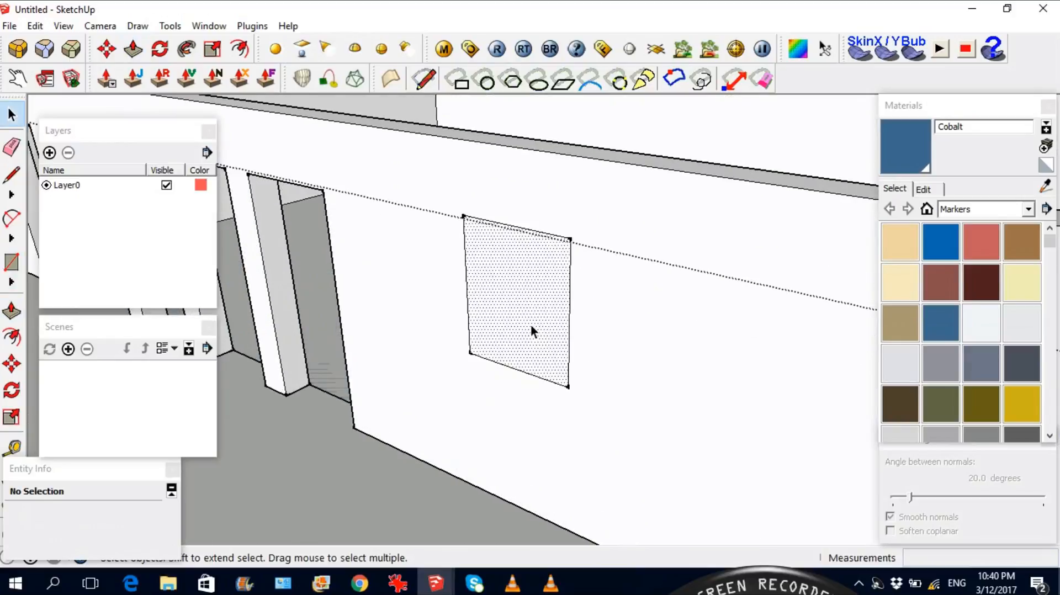
pyautogui.scroll(-3, 619, 370)
pyautogui.press('m')
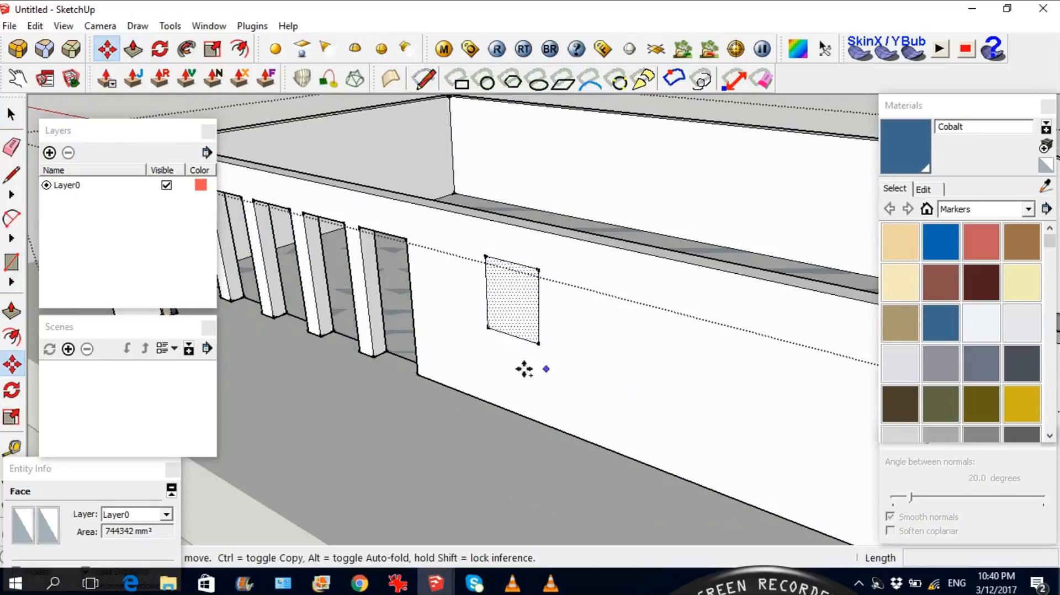
pyautogui.click(504, 366)
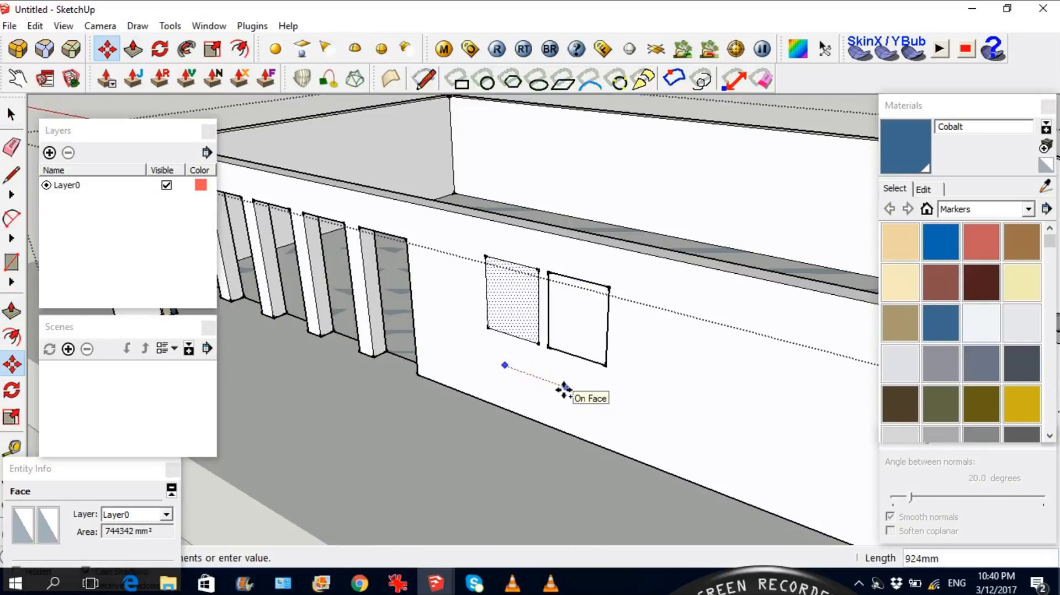
pyautogui.click(581, 393)
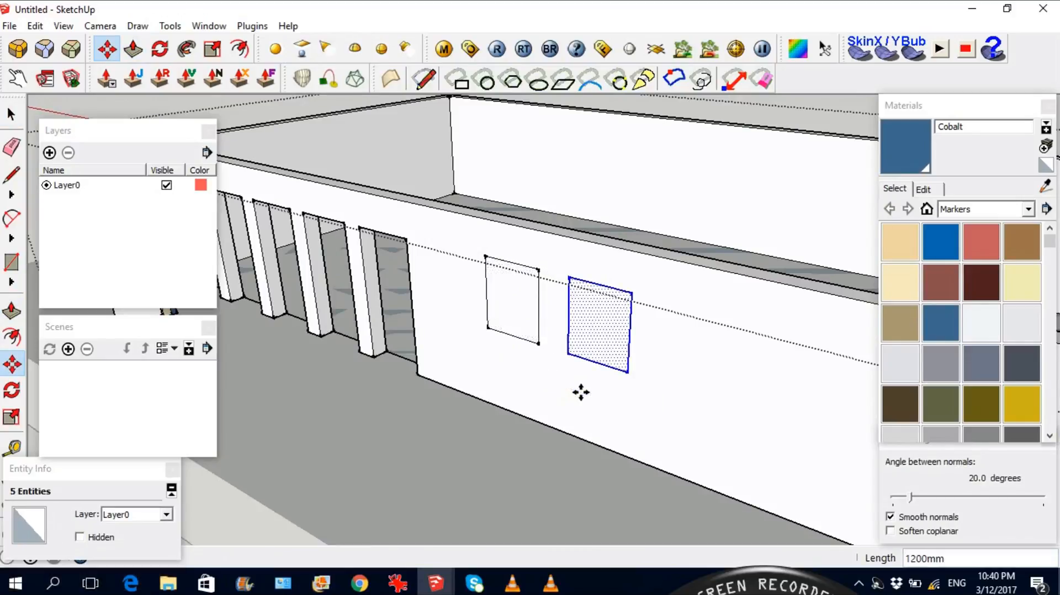
pyautogui.press('Return')
# Push all four window outlines through the wall's thickness to cut the window openings
pyautogui.press('p')
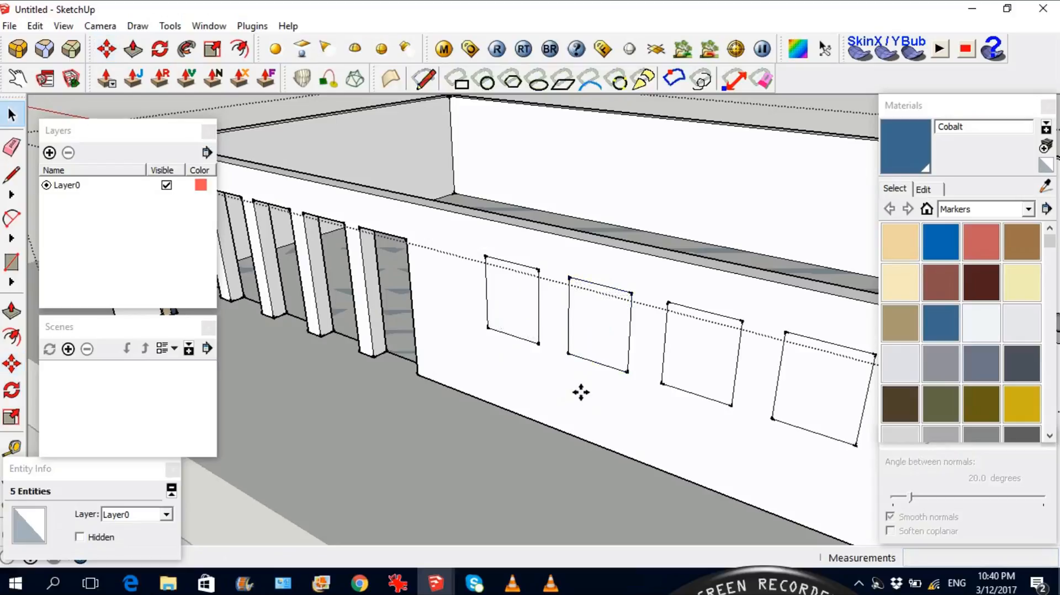
pyautogui.doubleClick(509, 317)
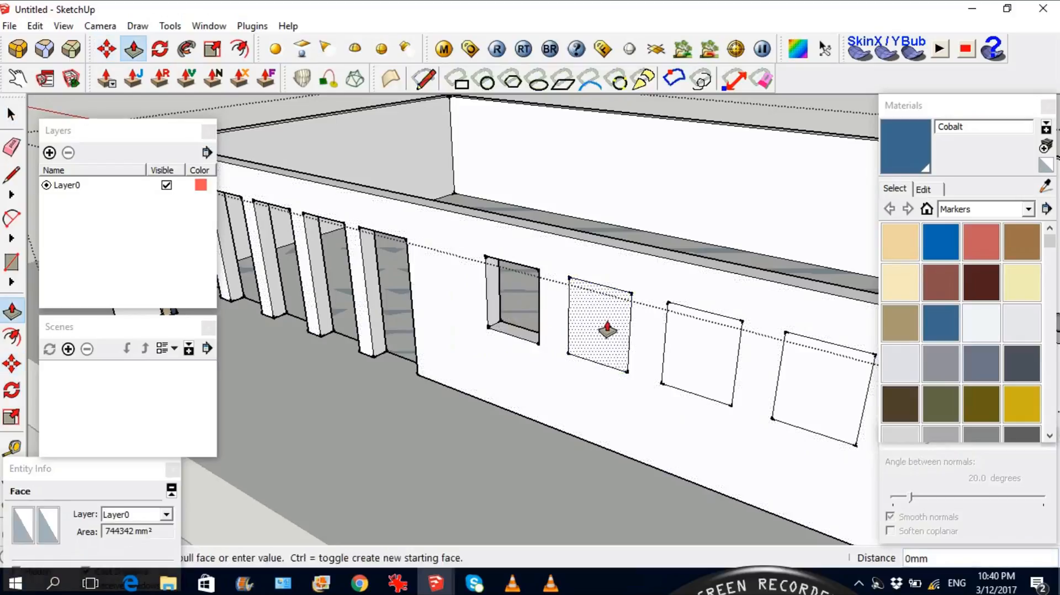
pyautogui.doubleClick(610, 324)
pyautogui.doubleClick(686, 361)
pyautogui.doubleClick(793, 414)
pyautogui.moveTo(773, 445); pyautogui.dragTo(656, 440, button='middle')
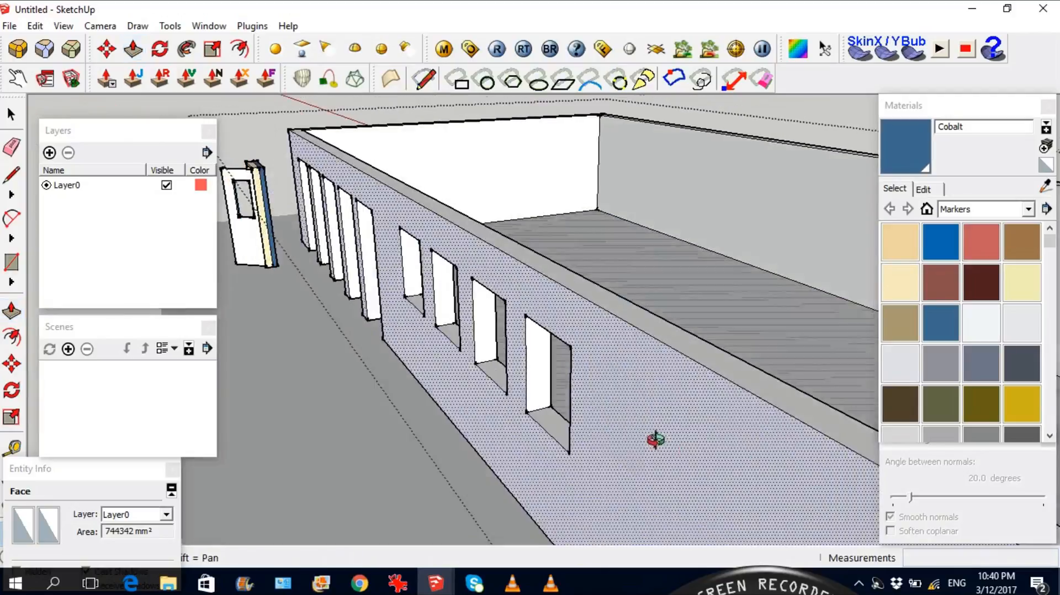
# Select the Door component standing in front of the doorways, near the first opening at the building corner
pyautogui.press('space')
pyautogui.scroll(-4, 684, 338)
pyautogui.click(519, 459)
pyautogui.moveTo(525, 442); pyautogui.dragTo(944, 307, button='middle')
pyautogui.scroll(8, 613, 248)
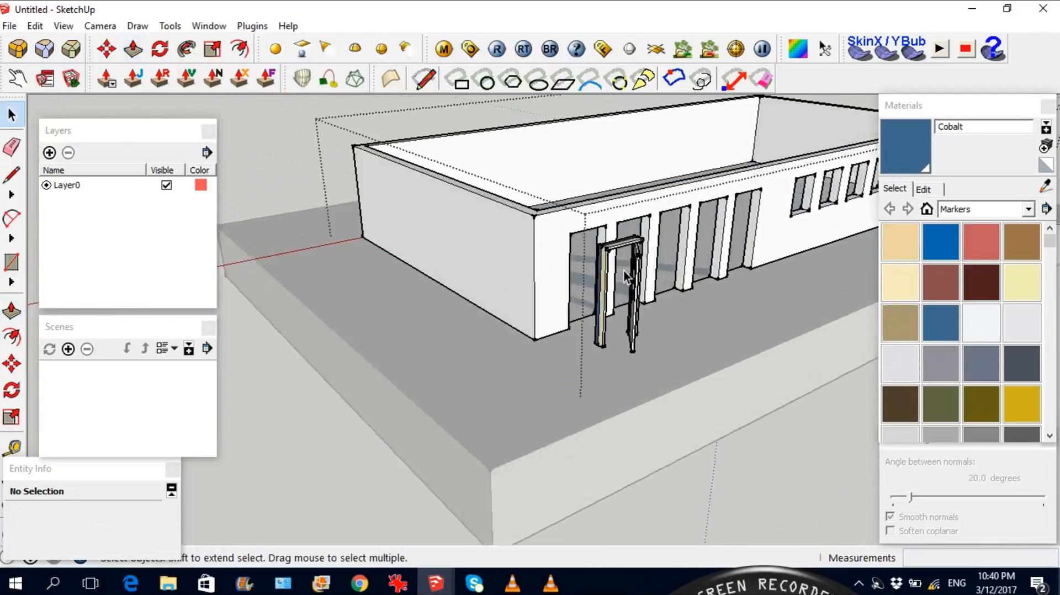
pyautogui.click(618, 236)
pyautogui.moveTo(491, 289); pyautogui.dragTo(659, 333, button='middle')
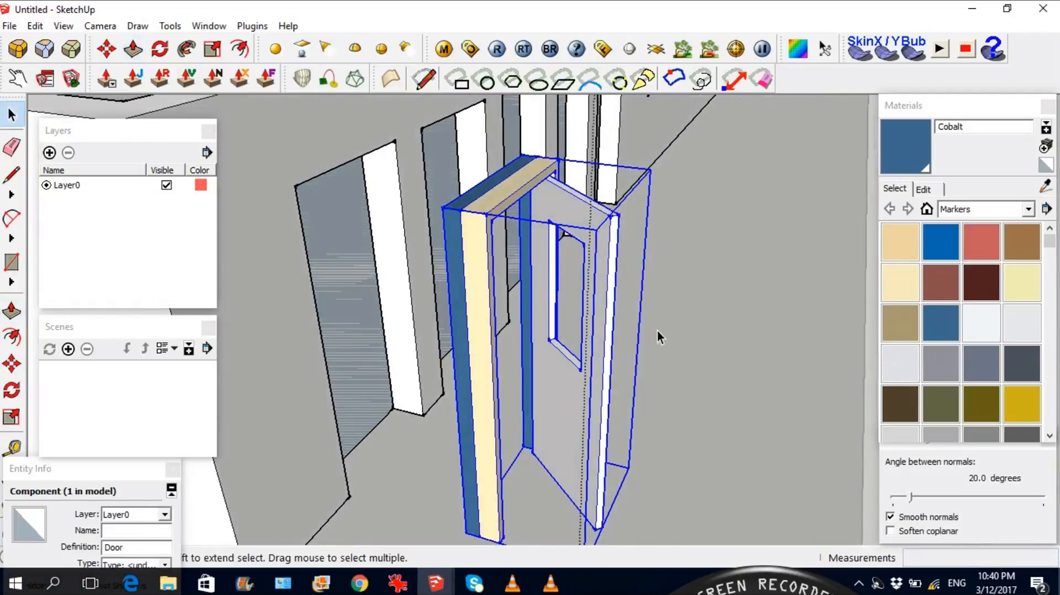
pyautogui.scroll(-3, 655, 333)
pyautogui.scroll(4, 429, 229)
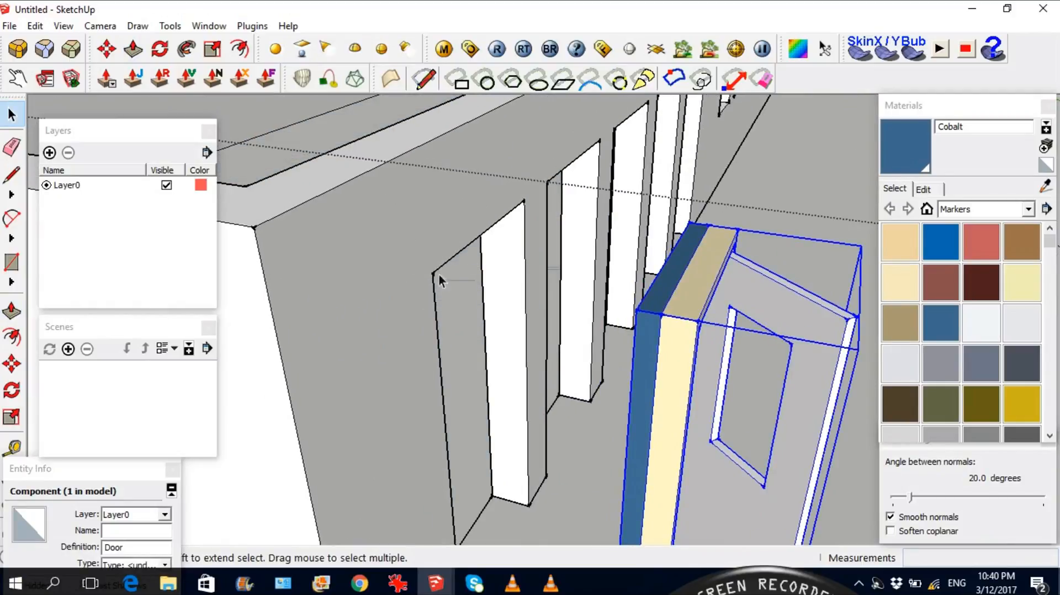
pyautogui.scroll(3, 699, 328)
pyautogui.scroll(3, 700, 338)
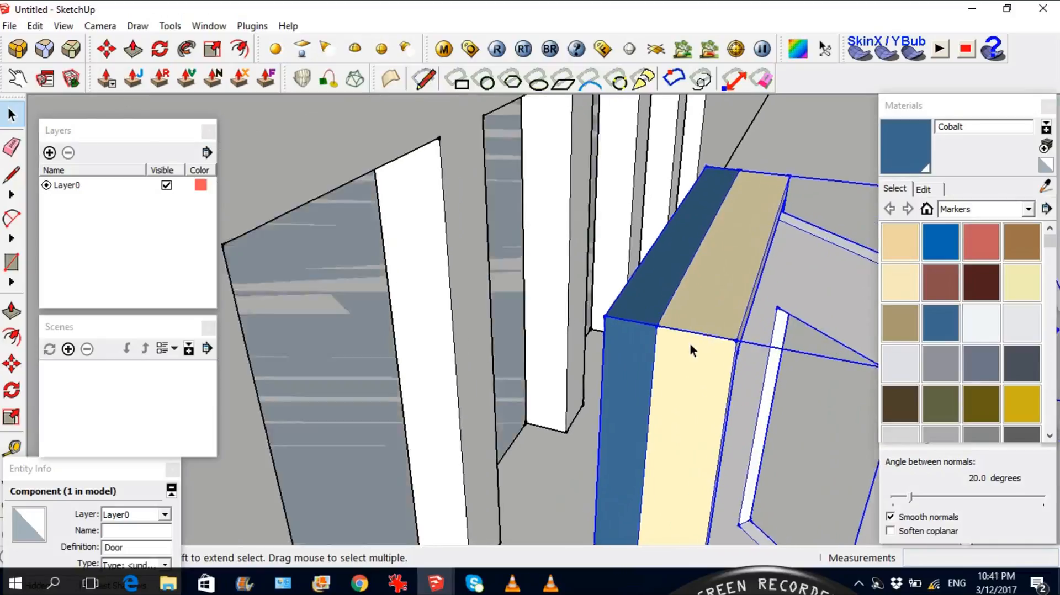
# Try to move the Door component by the frame's top corner point between the two colours into the first doorway's top corner
pyautogui.press('m')
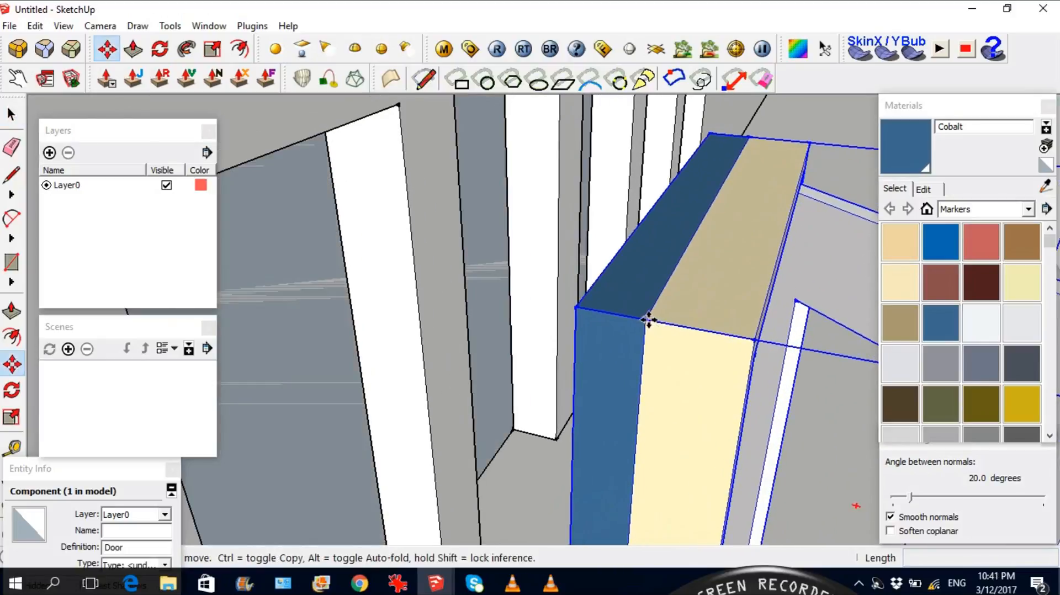
pyautogui.click(647, 319)
pyautogui.scroll(-6, 647, 319)
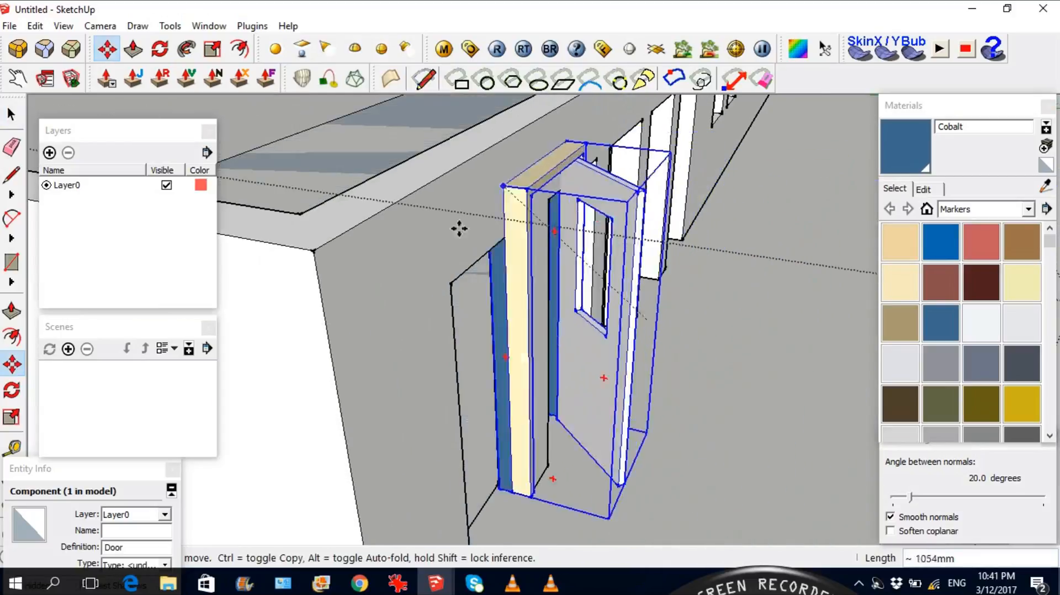
pyautogui.scroll(5, 458, 234)
pyautogui.moveTo(458, 234); pyautogui.dragTo(512, 356, button='middle')
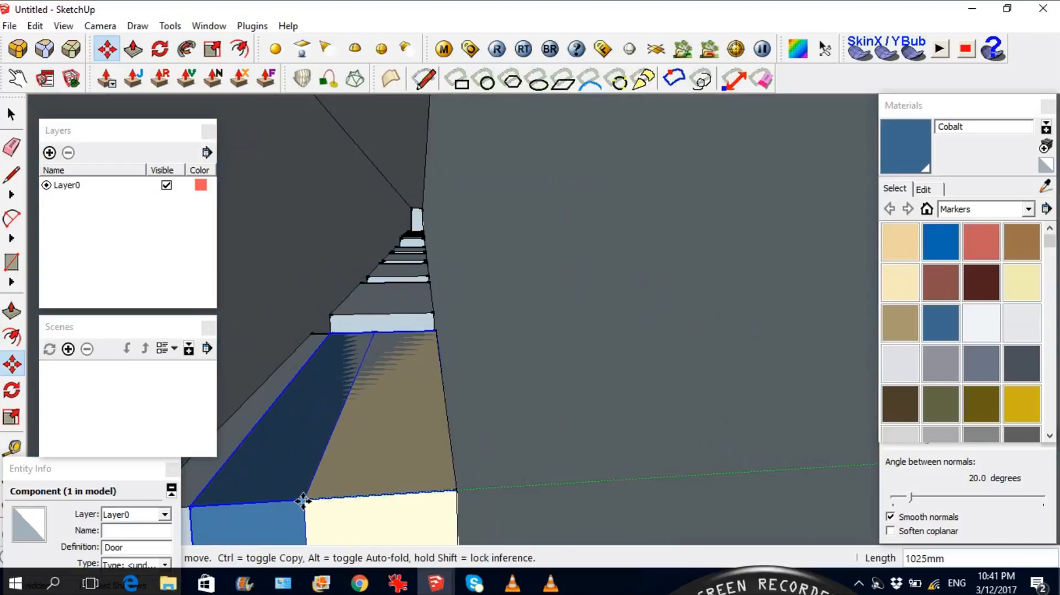
pyautogui.click(303, 501)
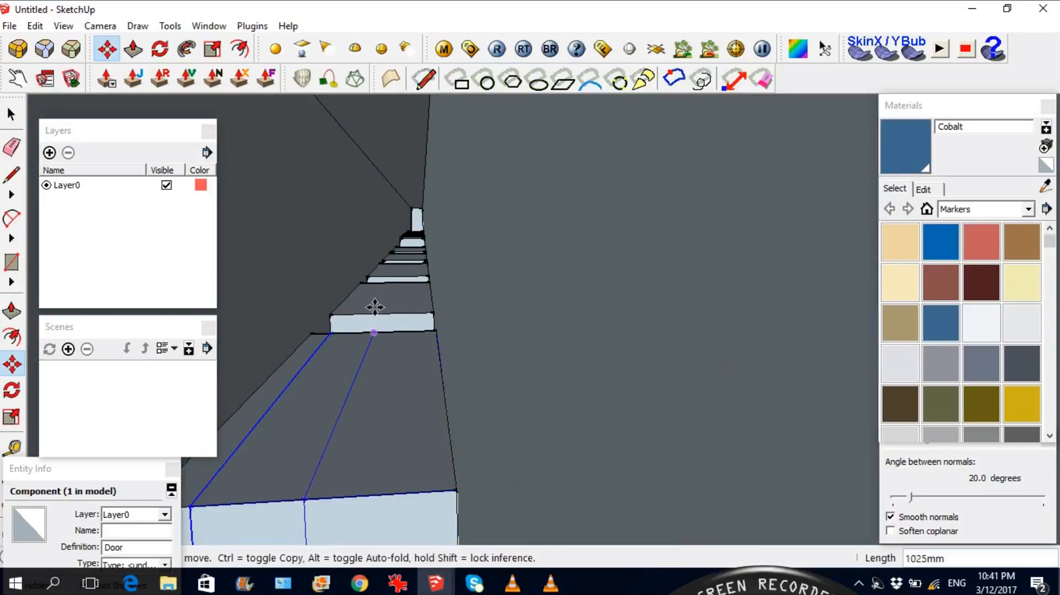
pyautogui.scroll(-10, 409, 237)
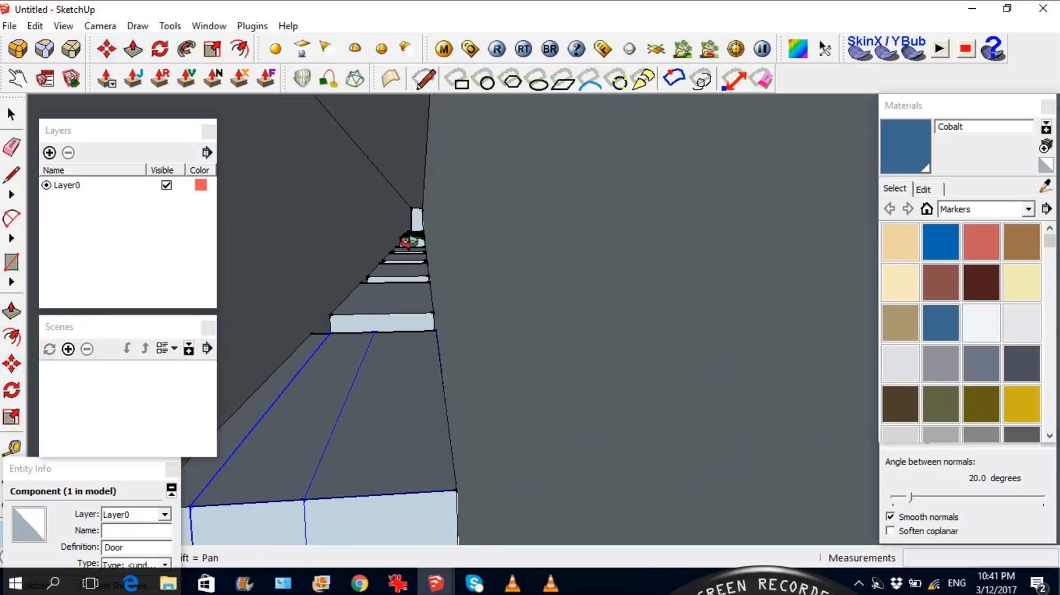
pyautogui.scroll(-5, 473, 331)
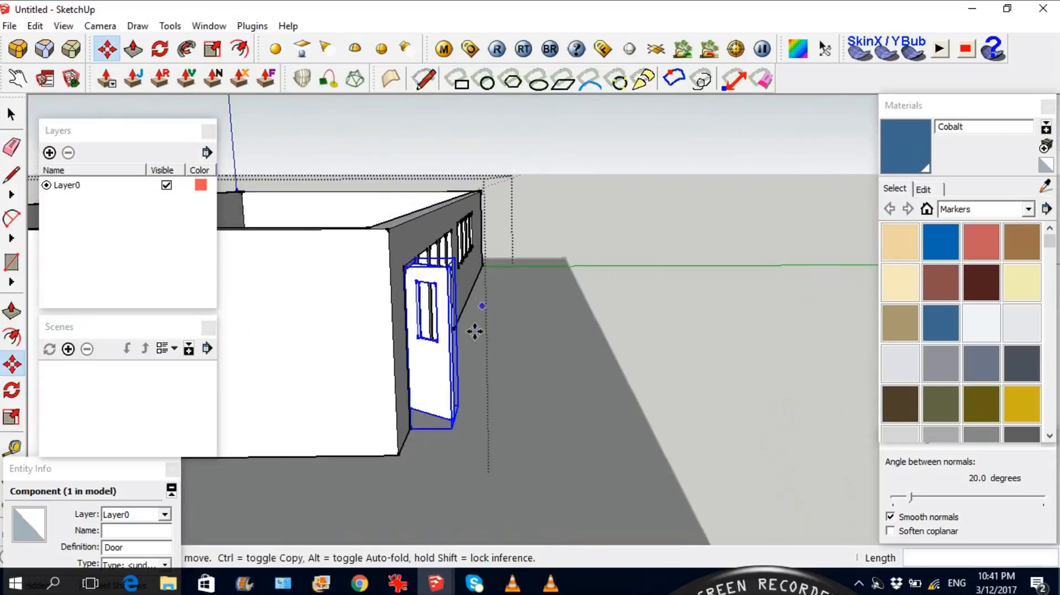
pyautogui.scroll(-3, 372, 416)
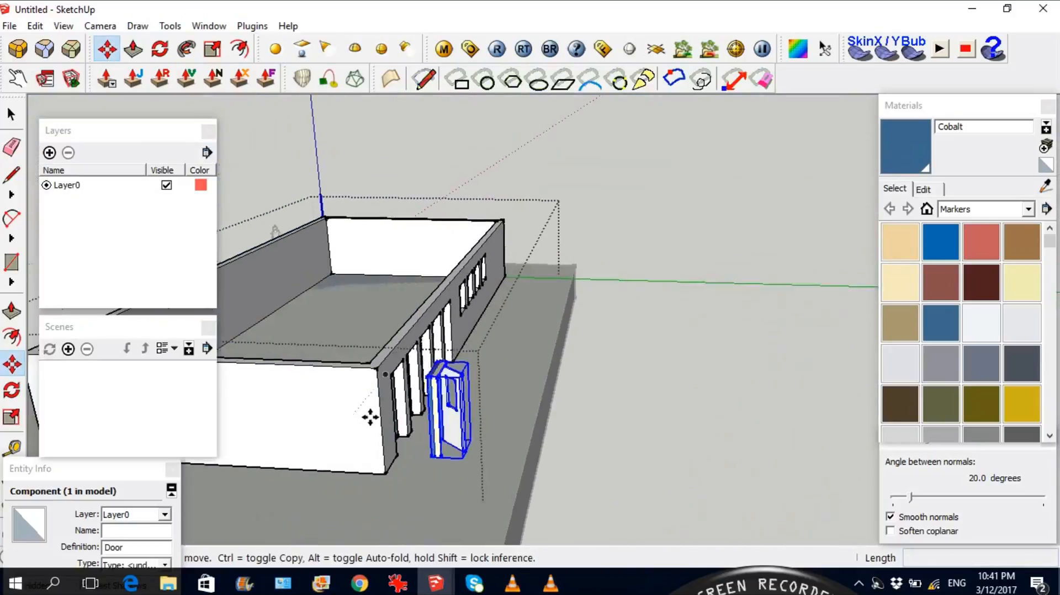
# Move the Door component by the frame's top corner point between the two colours onto the first doorway's top outer corner
pyautogui.scroll(8, 459, 372)
pyautogui.scroll(3, 532, 295)
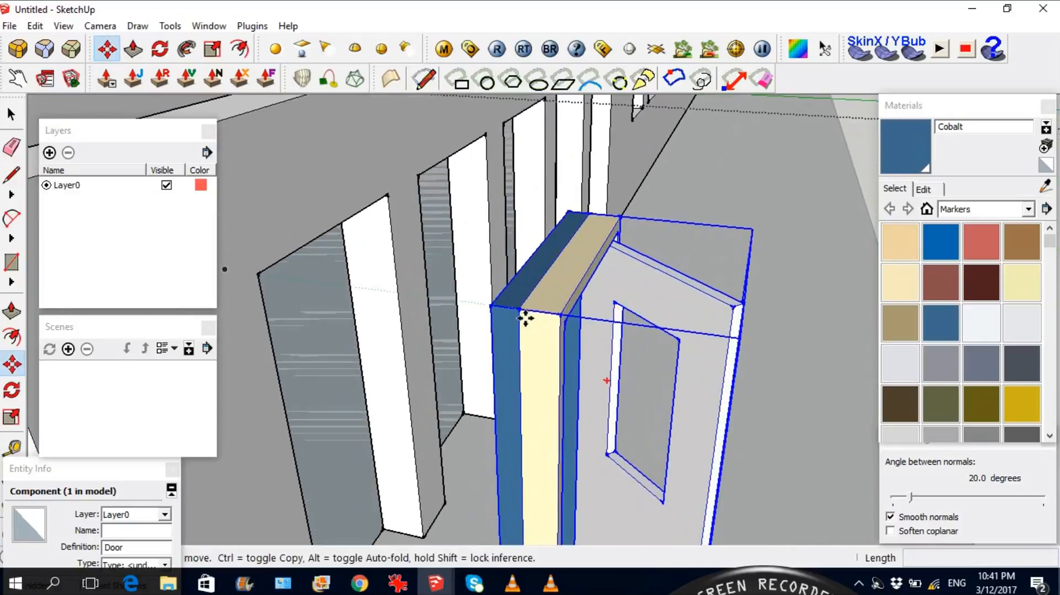
pyautogui.scroll(3, 525, 315)
pyautogui.click(517, 306)
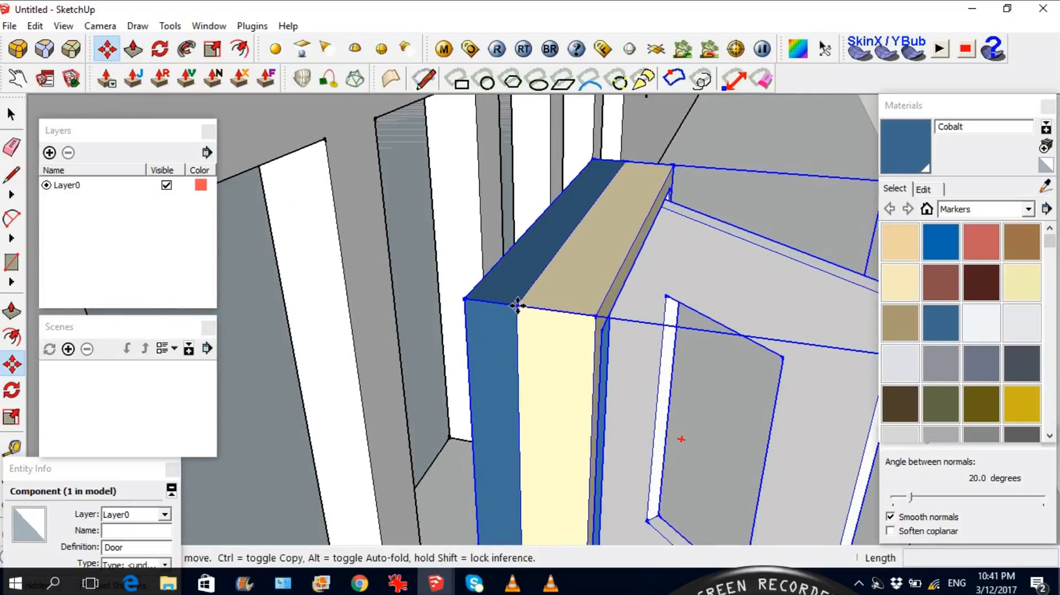
pyautogui.scroll(-4, 497, 301)
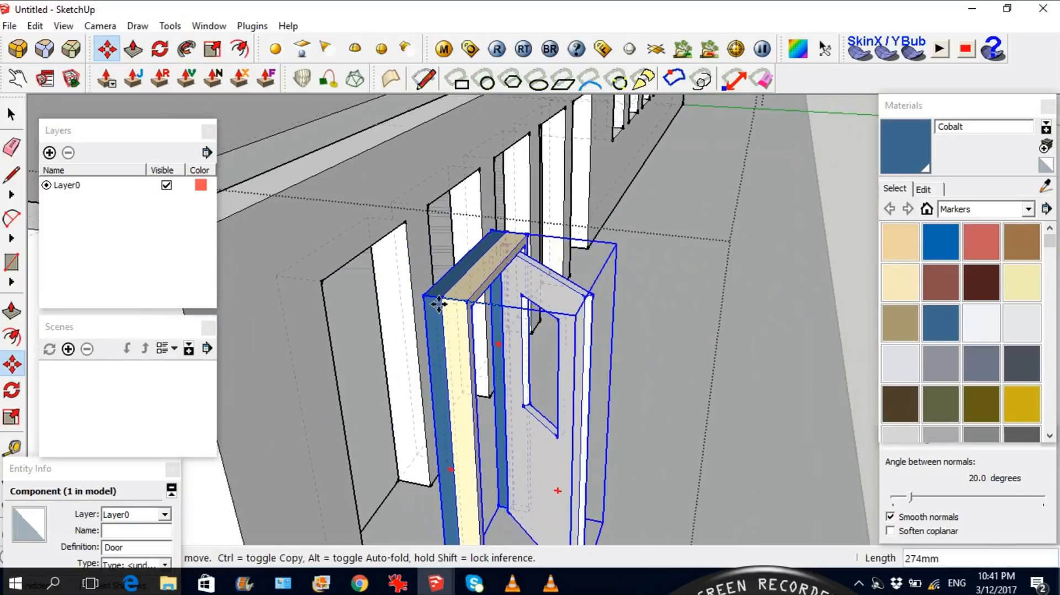
pyautogui.scroll(-4, 315, 274)
pyautogui.scroll(4, 371, 320)
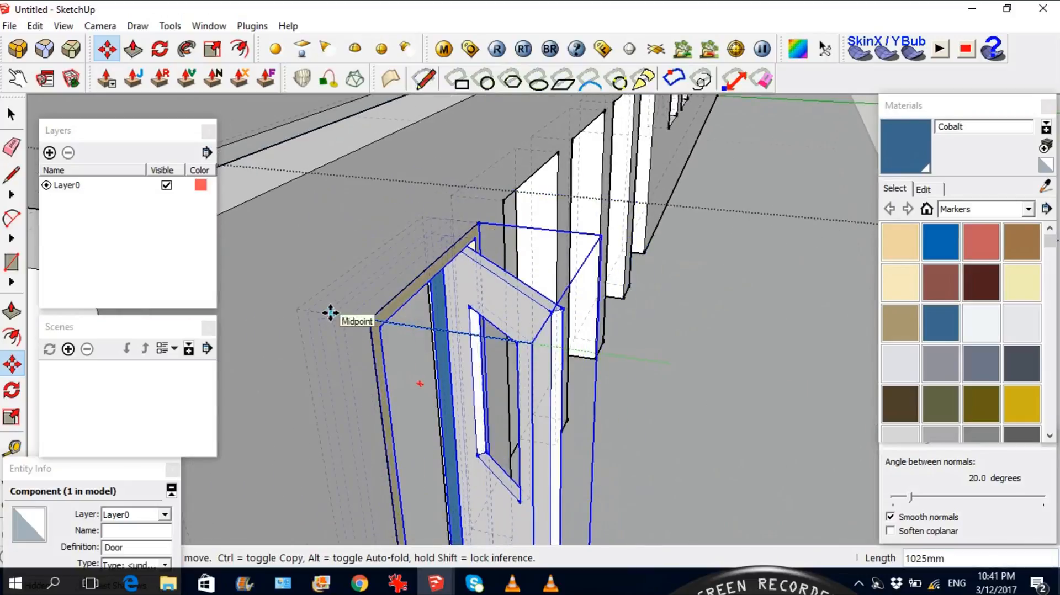
pyautogui.click(330, 314)
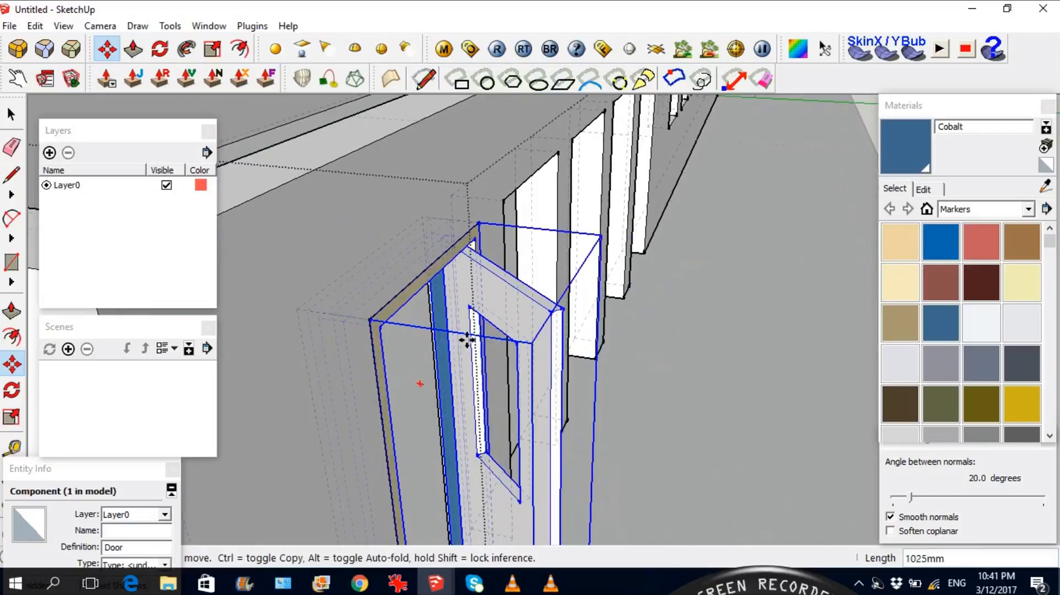
pyautogui.scroll(3, 324, 310)
pyautogui.press('space')
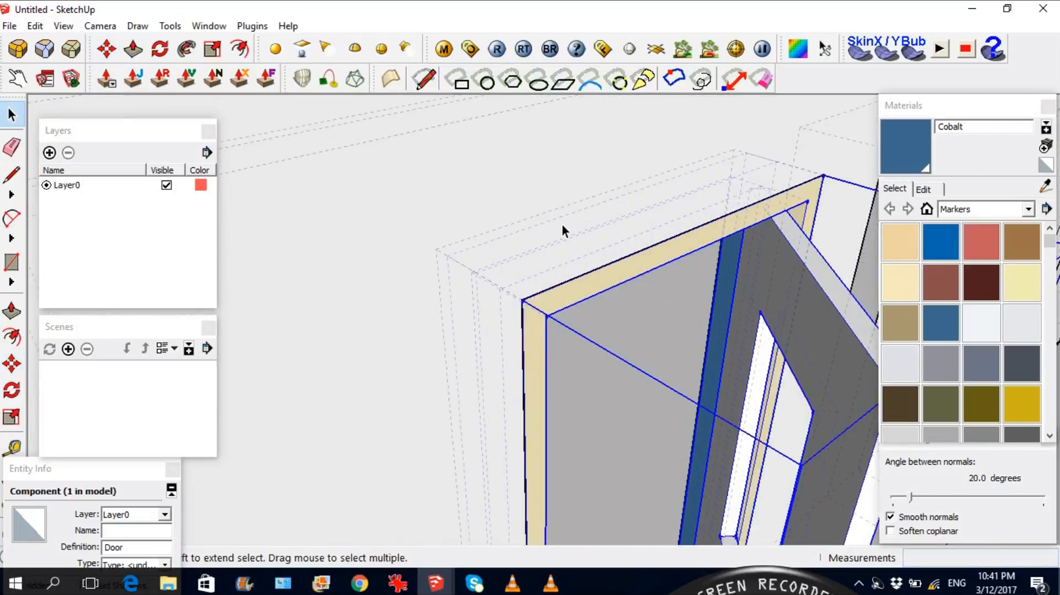
# Inside the Door component, pull the cream front face of the frame outward by about 16 mm and finish editing
pyautogui.moveTo(501, 287); pyautogui.dragTo(540, 331, button='middle')
pyautogui.scroll(2, 605, 251)
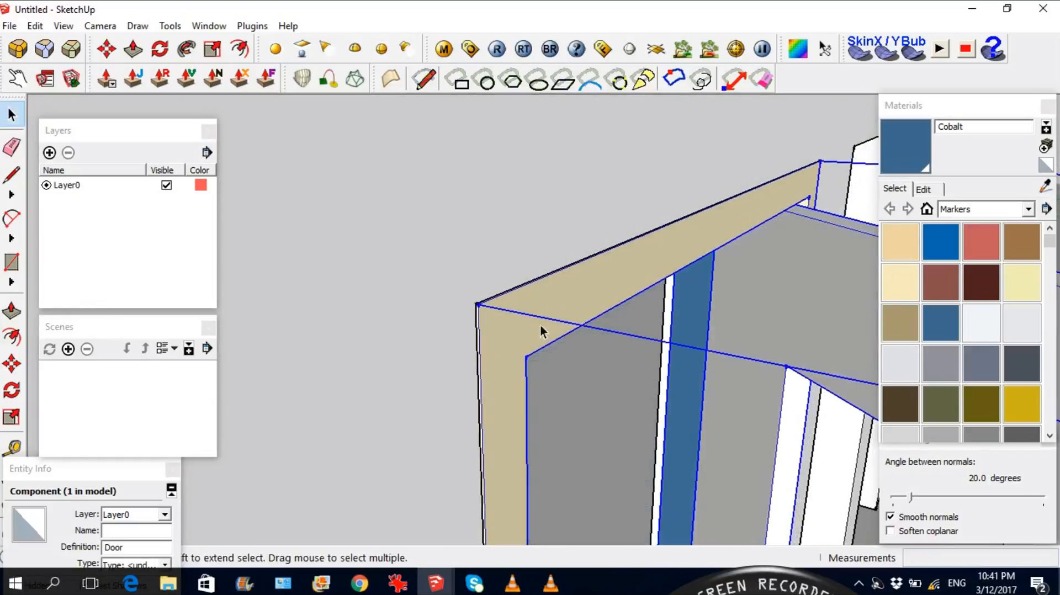
pyautogui.doubleClick(586, 284)
pyautogui.moveTo(587, 284)
pyautogui.mouseDown(button='middle')
pyautogui.moveTo(540, 291)
pyautogui.moveTo(580, 290)
pyautogui.mouseUp(button='middle')
pyautogui.doubleClick(588, 287)
pyautogui.click(623, 253)
pyautogui.press('p')
pyautogui.click(645, 279)
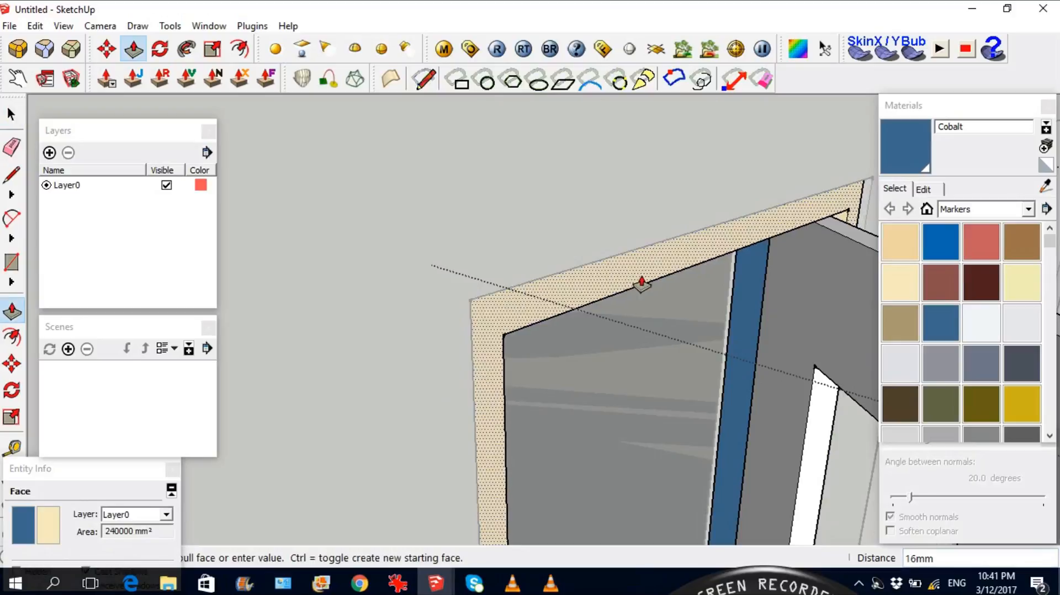
pyautogui.click(642, 282)
pyautogui.scroll(-3, 534, 225)
pyautogui.press('space')
pyautogui.click(510, 128)
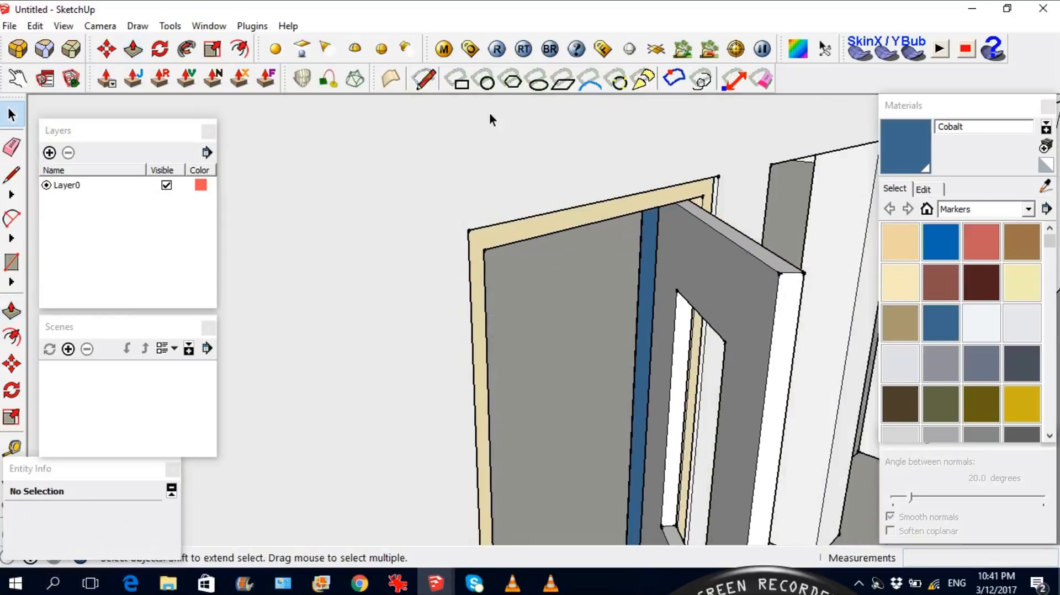
# Copy the Door component from the first doorway's bottom corner 1200 mm along the wall into the second doorway
pyautogui.scroll(-3, 509, 126)
pyautogui.moveTo(634, 287); pyautogui.dragTo(553, 254, button='middle')
pyautogui.scroll(-4, 564, 255)
pyautogui.scroll(4, 554, 361)
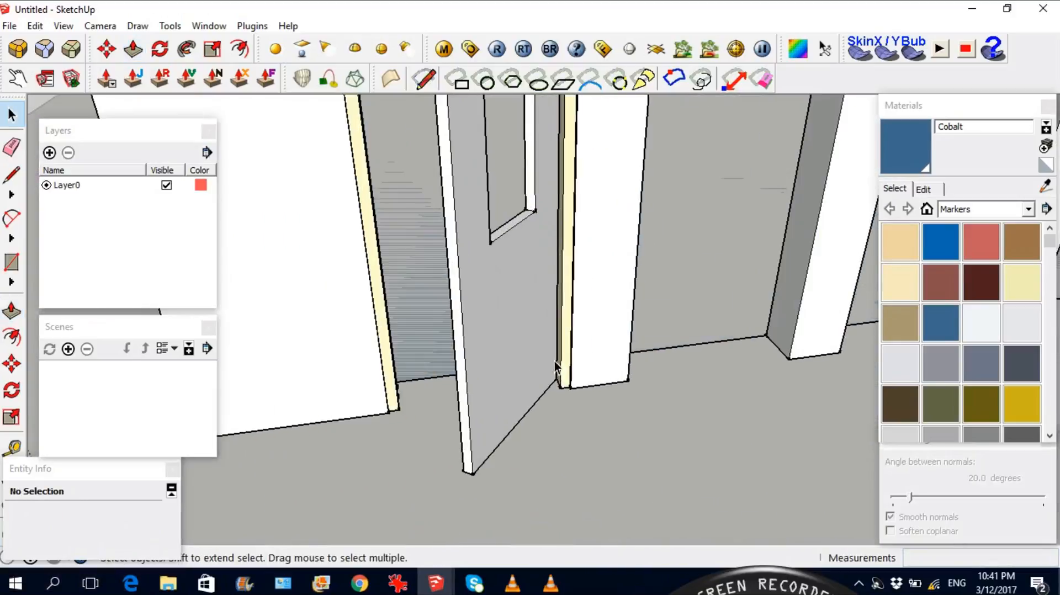
pyautogui.click(515, 277)
pyautogui.scroll(3, 543, 334)
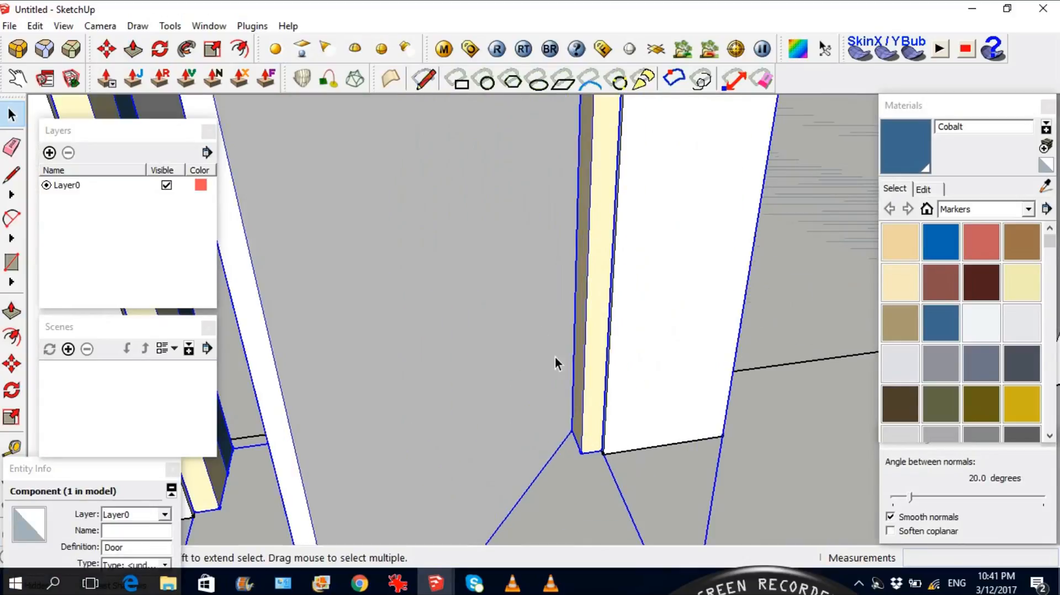
pyautogui.press('m')
pyautogui.scroll(2, 634, 442)
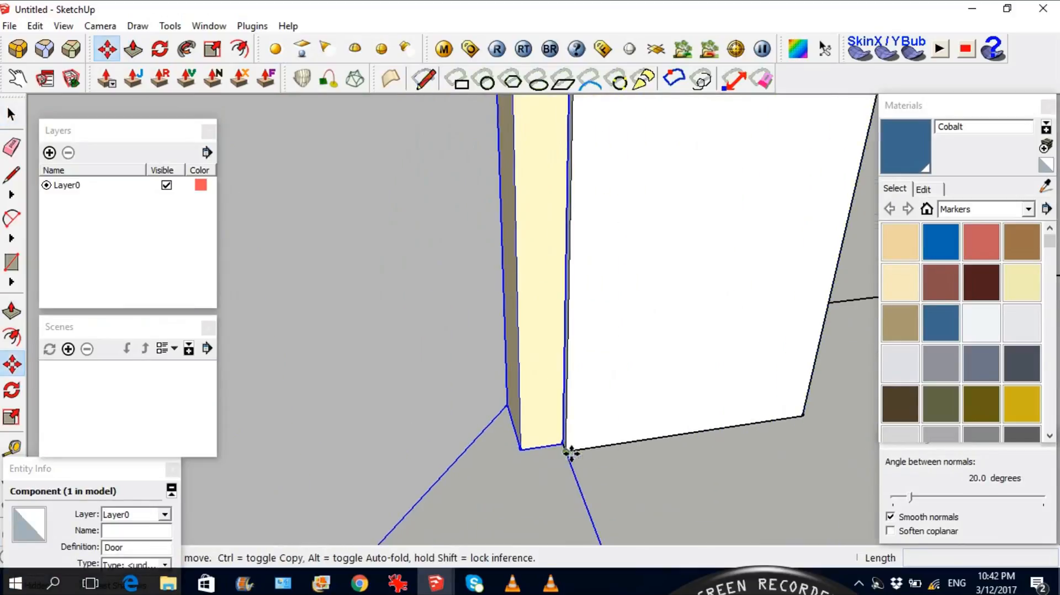
pyautogui.scroll(-3, 569, 453)
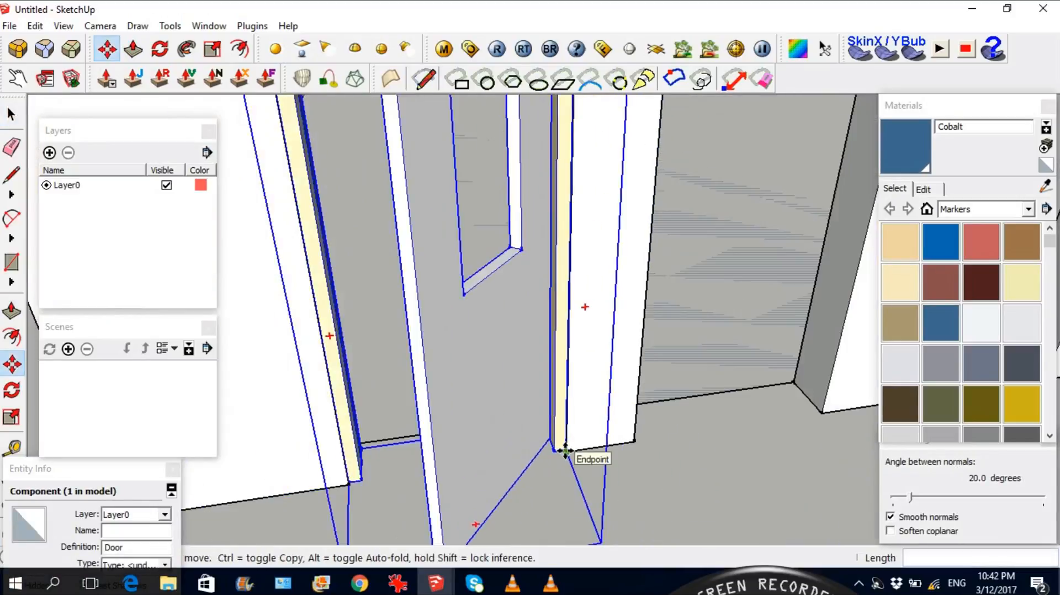
pyautogui.click(565, 451)
pyautogui.scroll(-4, 660, 449)
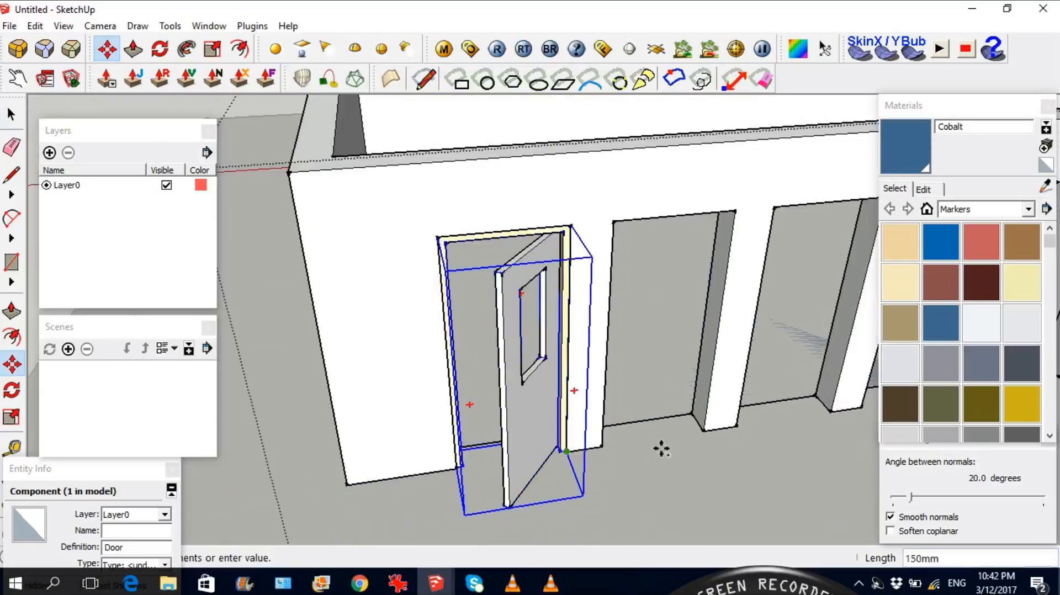
pyautogui.scroll(6, 709, 437)
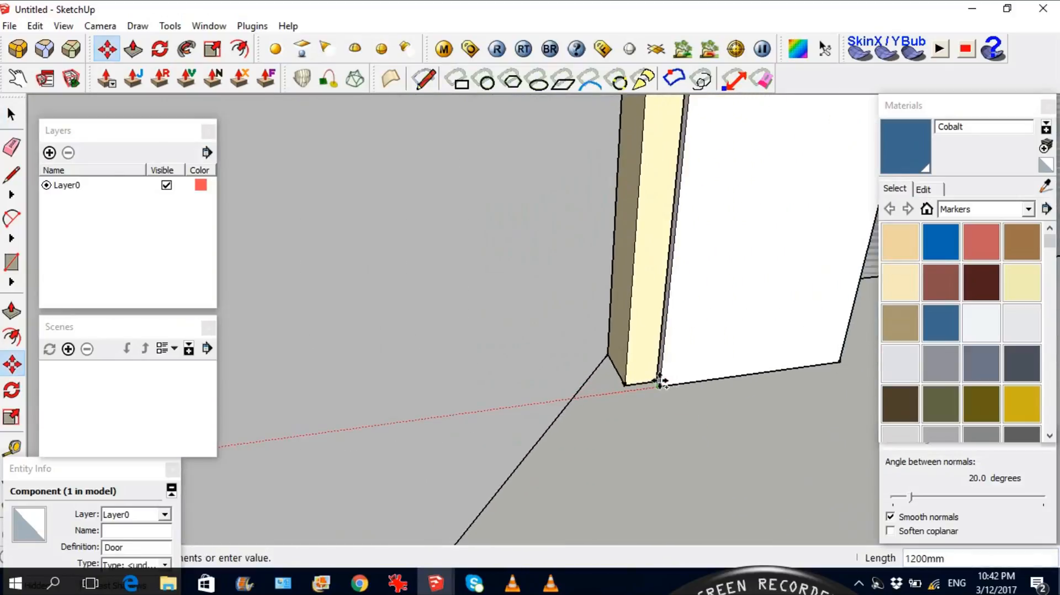
pyautogui.click(659, 387)
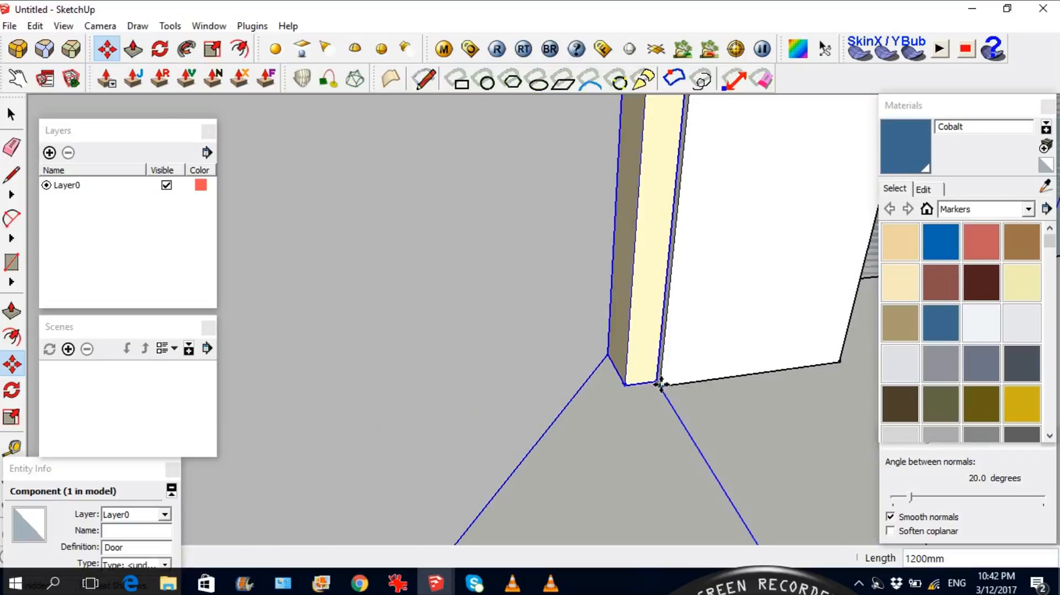
# Array the door copy as 4x so that the remaining doorways along the wall also get doors
pyautogui.scroll(-5, 617, 366)
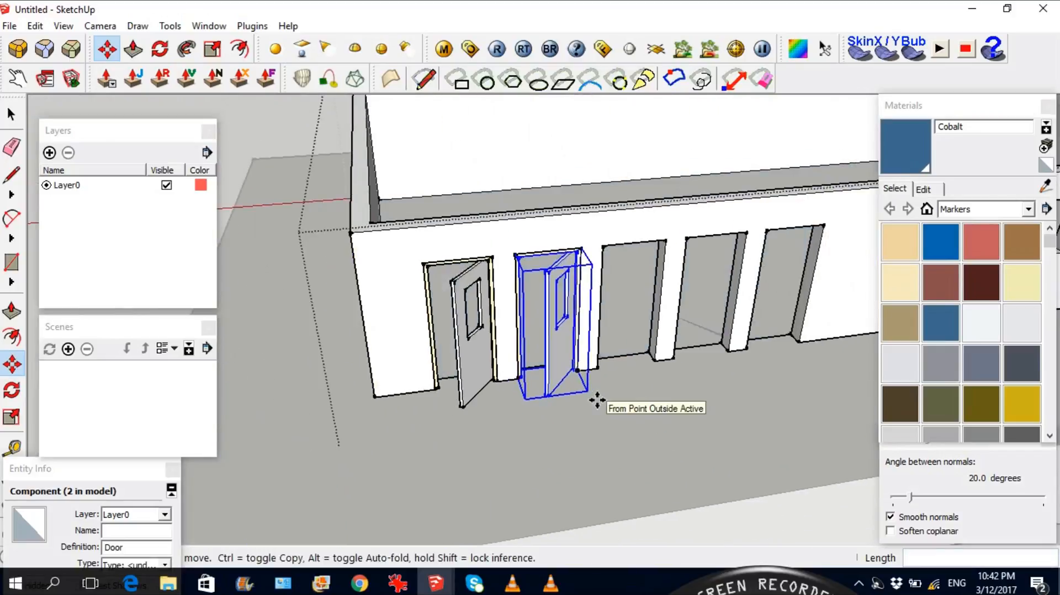
pyautogui.press('Return')
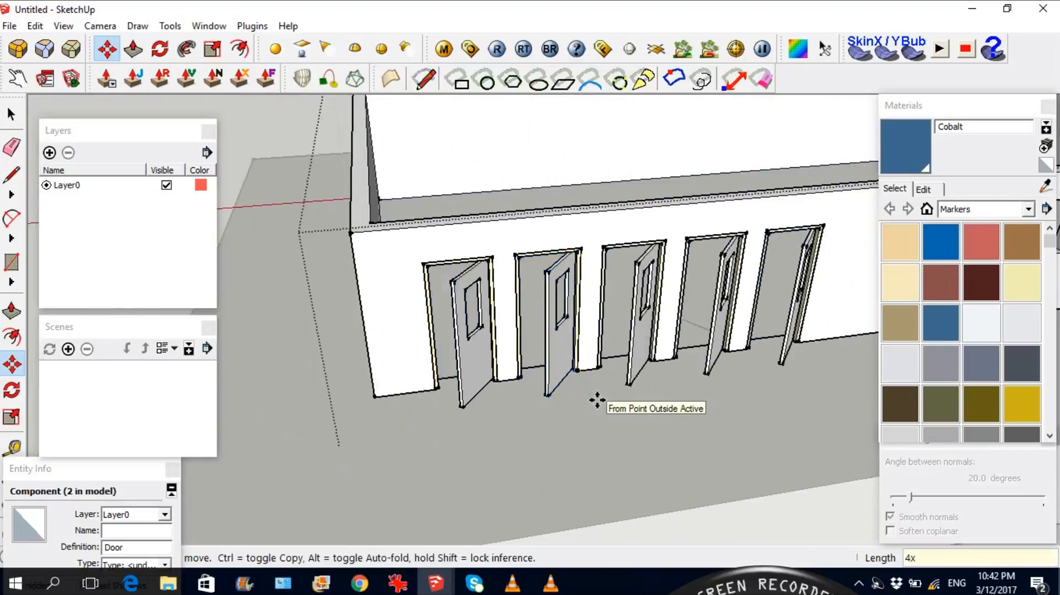
pyautogui.press('space')
pyautogui.scroll(-3, 433, 326)
pyautogui.scroll(5, 653, 293)
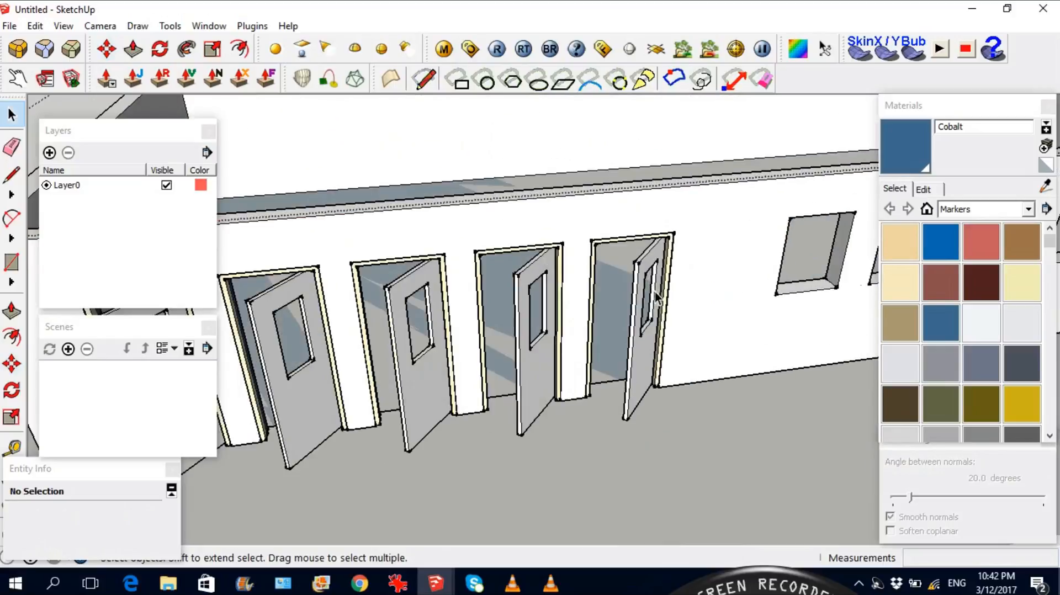
pyautogui.scroll(-3, 664, 303)
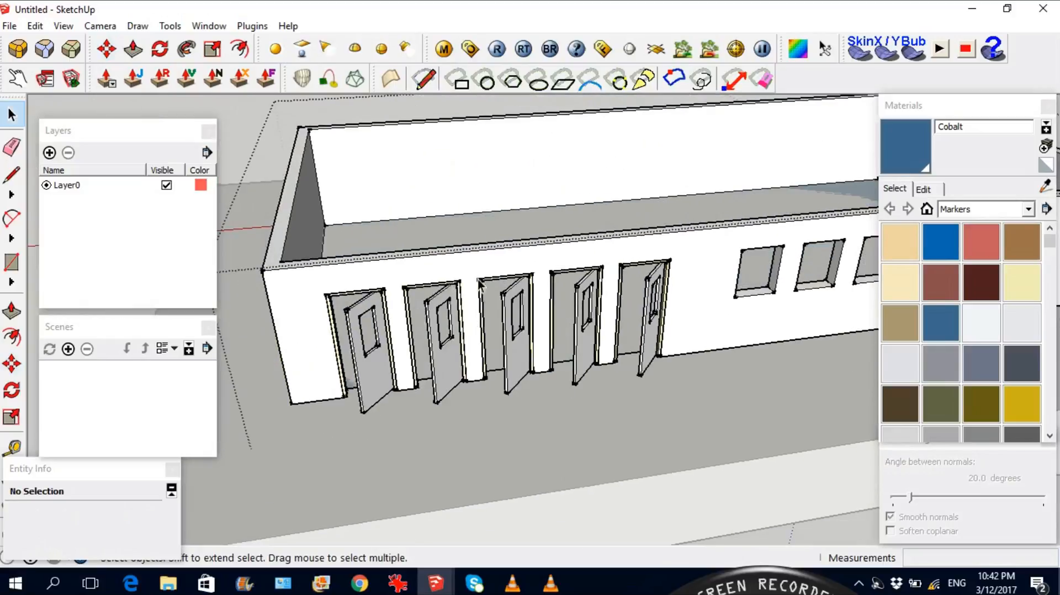
pyautogui.scroll(3, 456, 312)
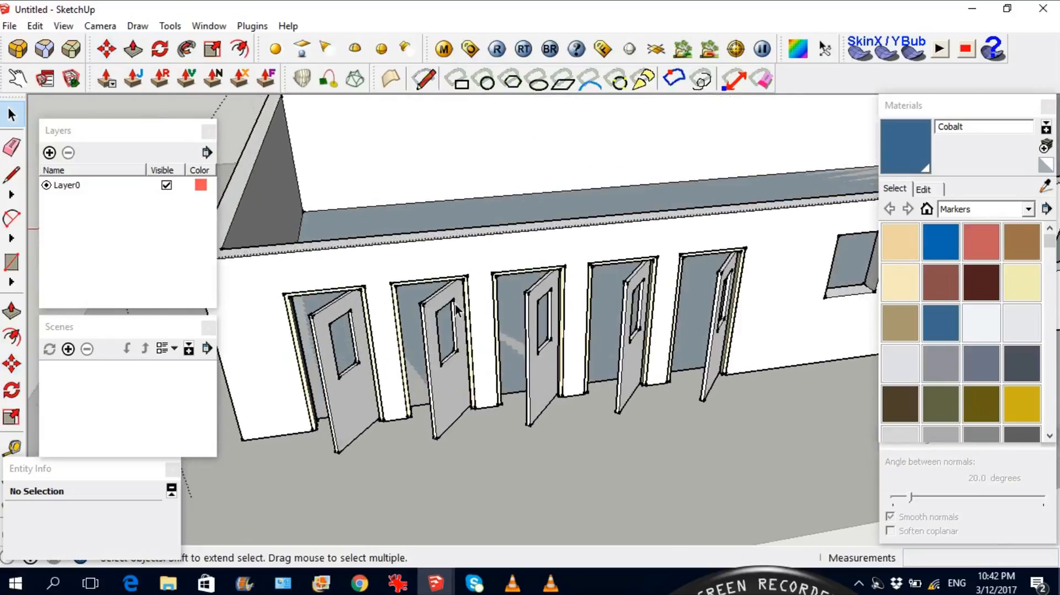
# Select the four Door components after the first one and make them unique from it
pyautogui.click(331, 316)
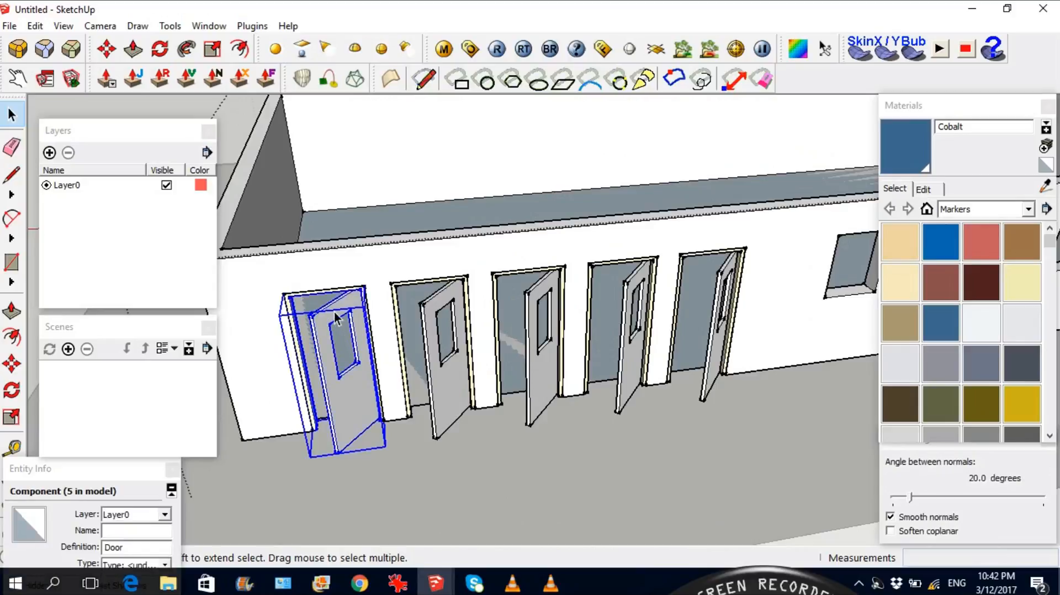
pyautogui.click(444, 303)
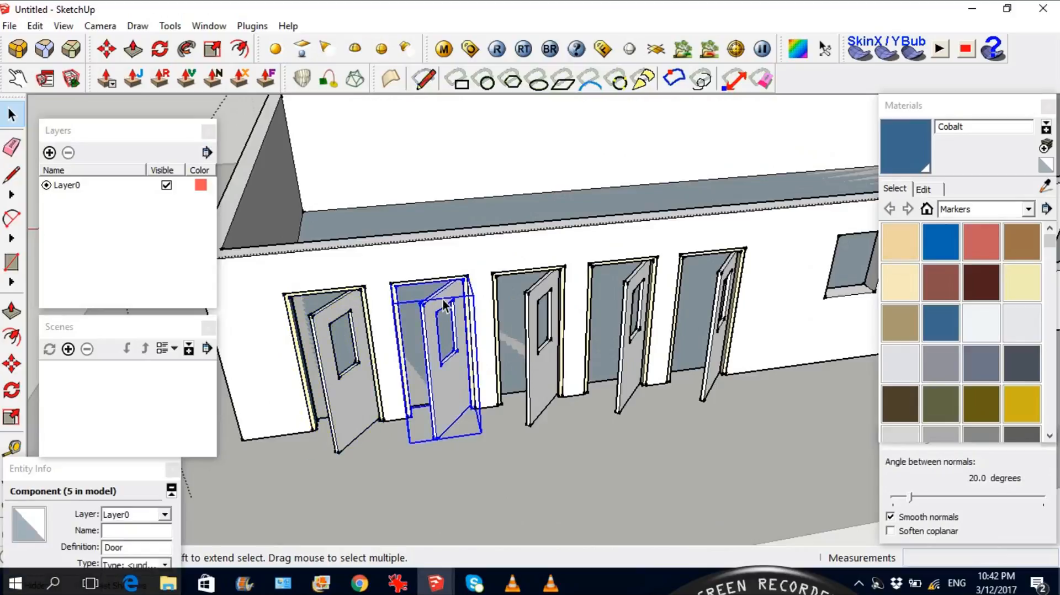
pyautogui.keyDown('ctrl'); pyautogui.click(548, 289); pyautogui.keyUp('ctrl')
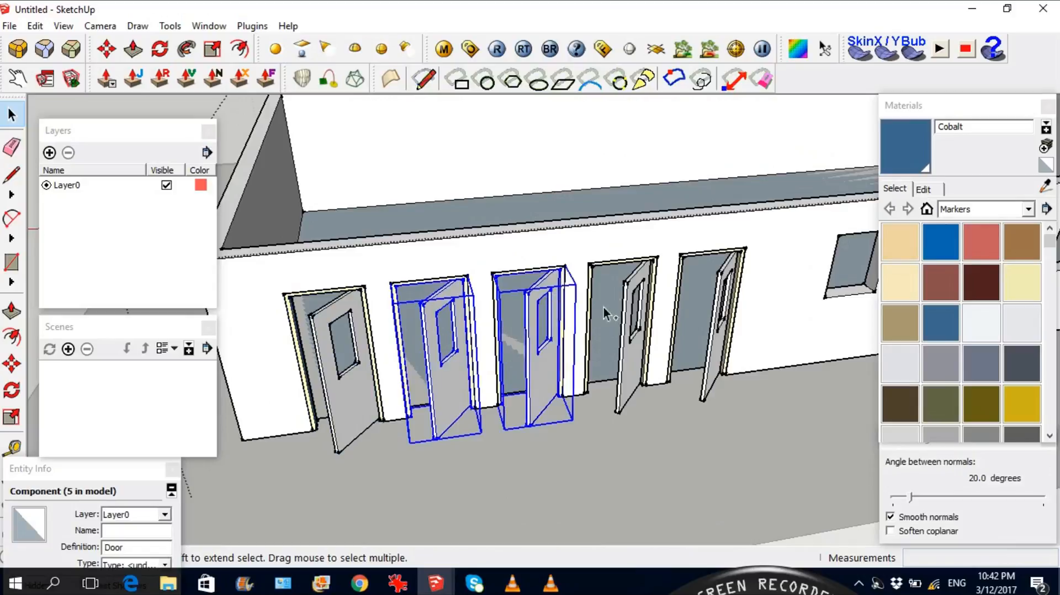
pyautogui.keyDown('ctrl'); pyautogui.click(626, 293); pyautogui.keyUp('ctrl')
pyautogui.keyDown('ctrl'); pyautogui.click(727, 281); pyautogui.keyUp('ctrl')
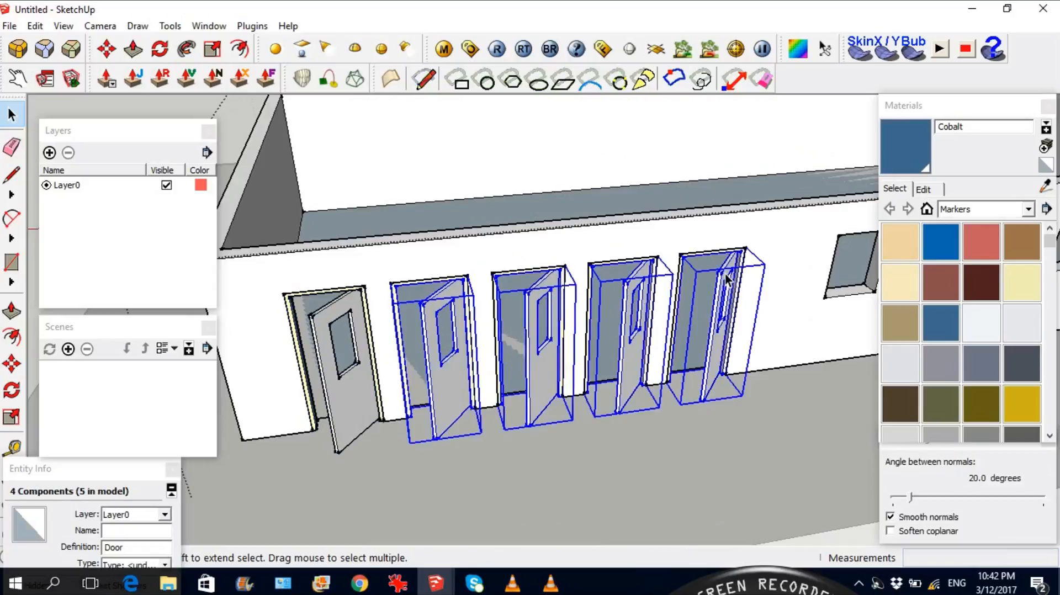
pyautogui.rightClick(727, 279)
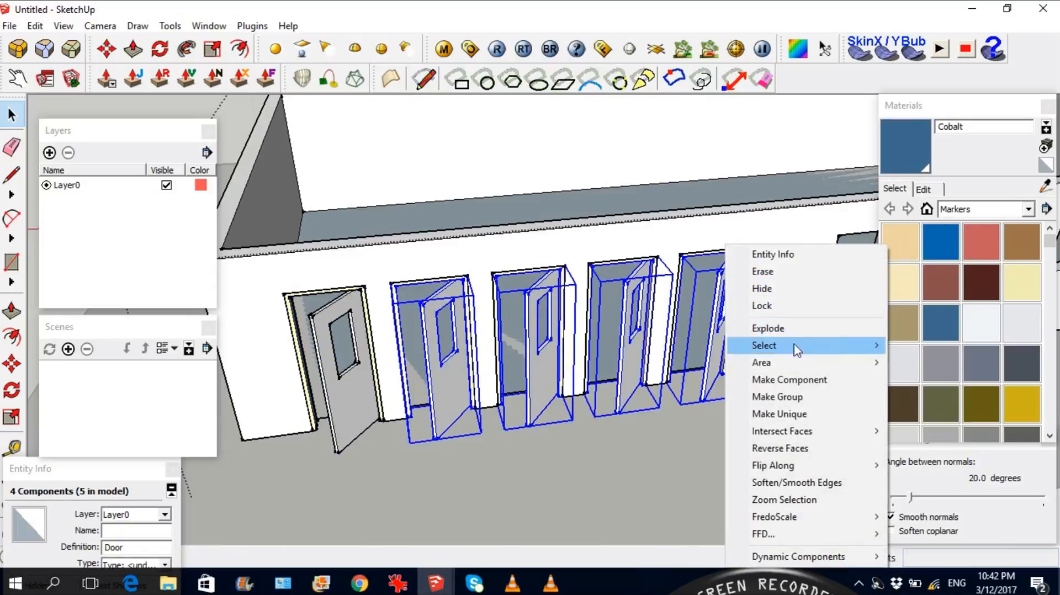
pyautogui.click(793, 420)
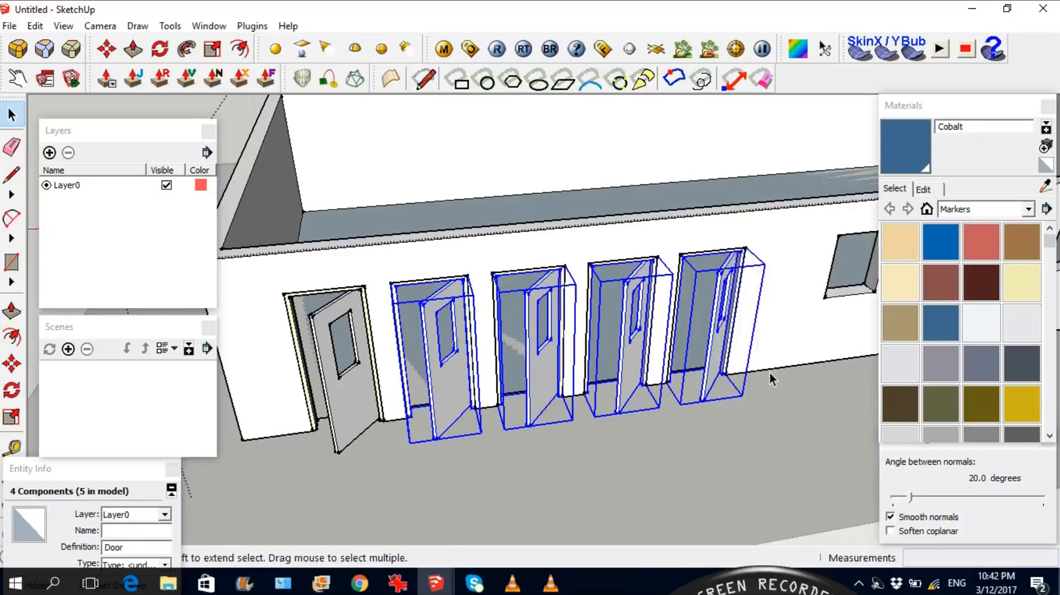
# Open the last unique door in the row for editing and select its nested door leaf
pyautogui.keyDown('shift'); pyautogui.moveTo(752, 290); pyautogui.dragTo(678, 419, button='middle'); pyautogui.keyUp('shift')
pyautogui.scroll(4, 678, 415)
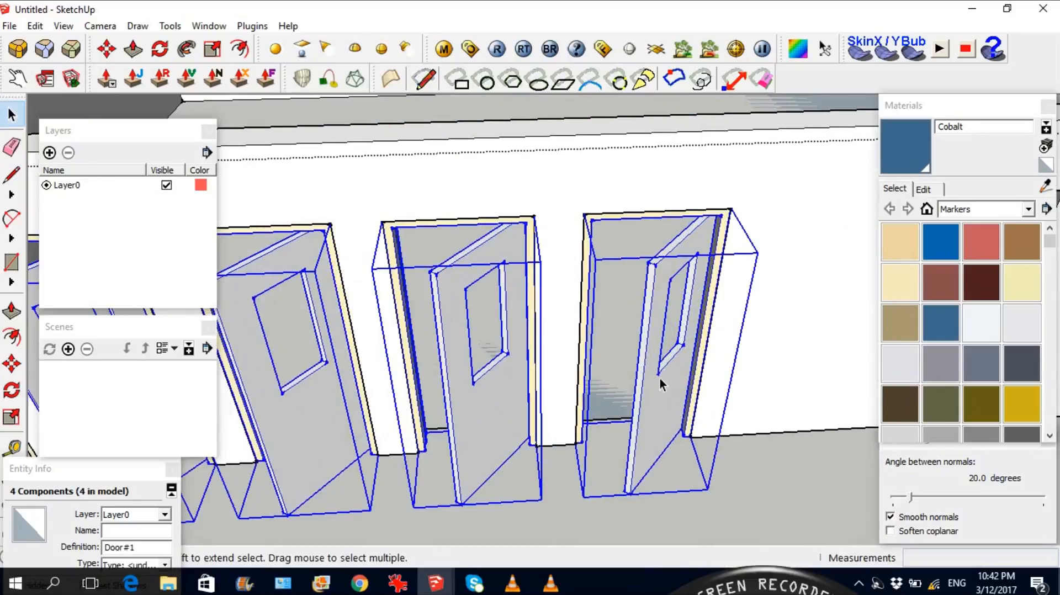
pyautogui.doubleClick(667, 358)
pyautogui.scroll(-1, 674, 299)
pyautogui.scroll(4, 690, 408)
pyautogui.click(660, 363)
pyautogui.moveTo(660, 362); pyautogui.dragTo(707, 445, button='middle')
pyautogui.scroll(4, 695, 419)
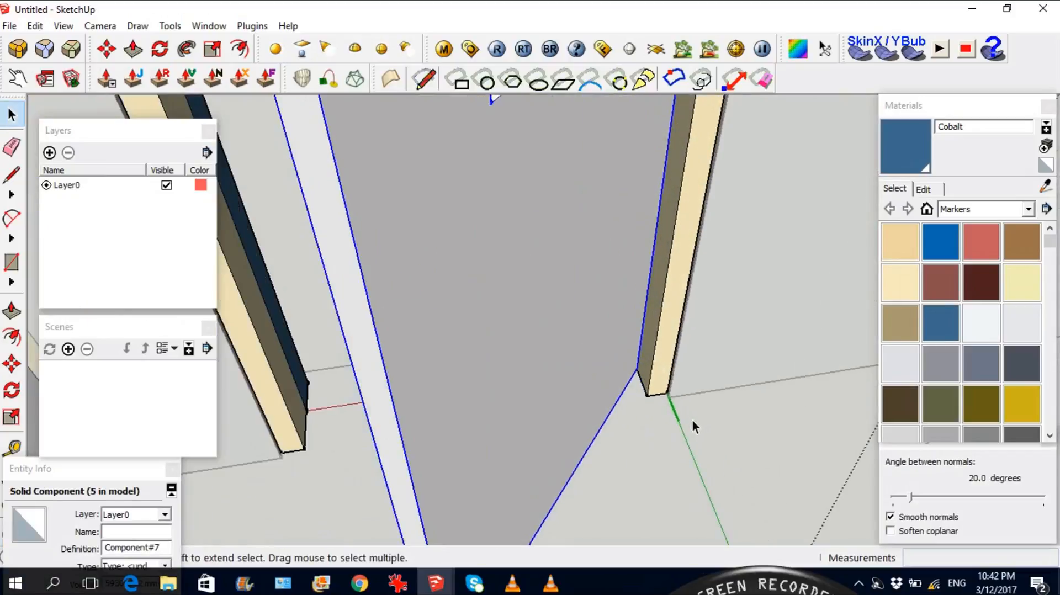
# Rotate the door leaf 50 degrees about its bottom hinge corner to close it into the frame
pyautogui.press('q')
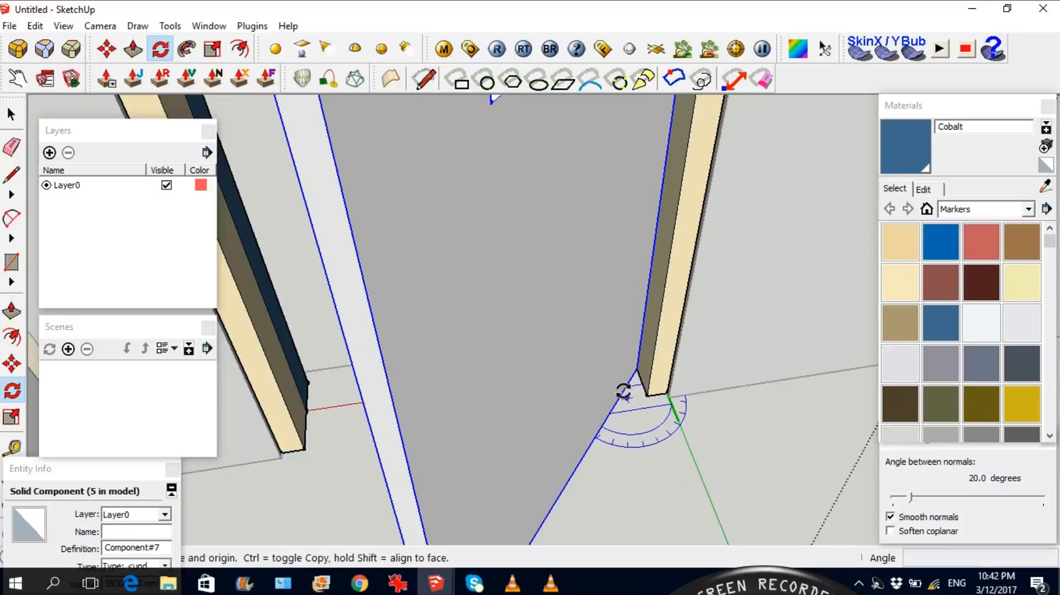
pyautogui.click(637, 368)
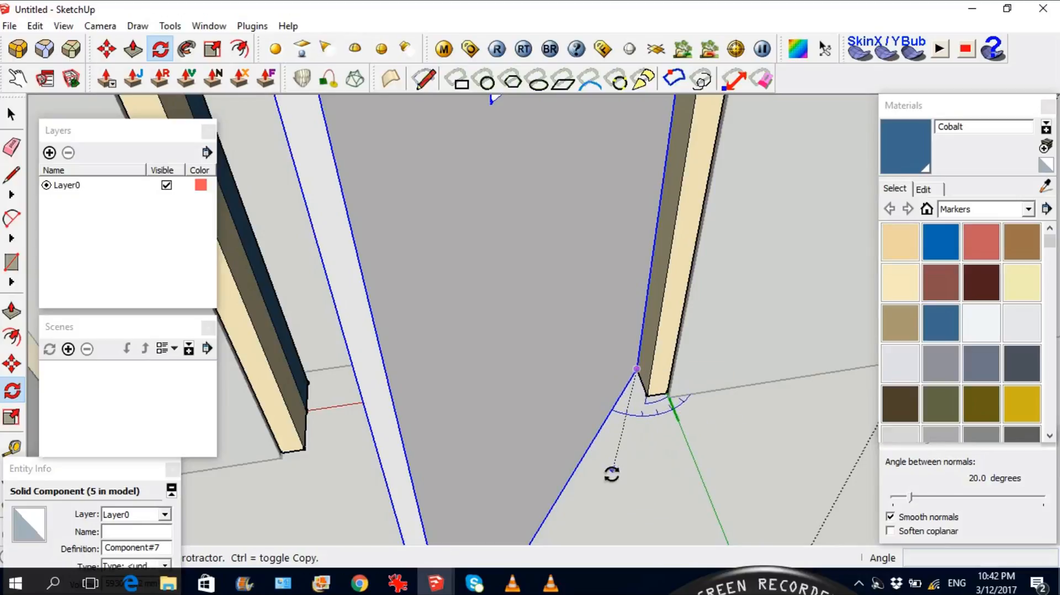
pyautogui.click(608, 479)
pyautogui.write('5')
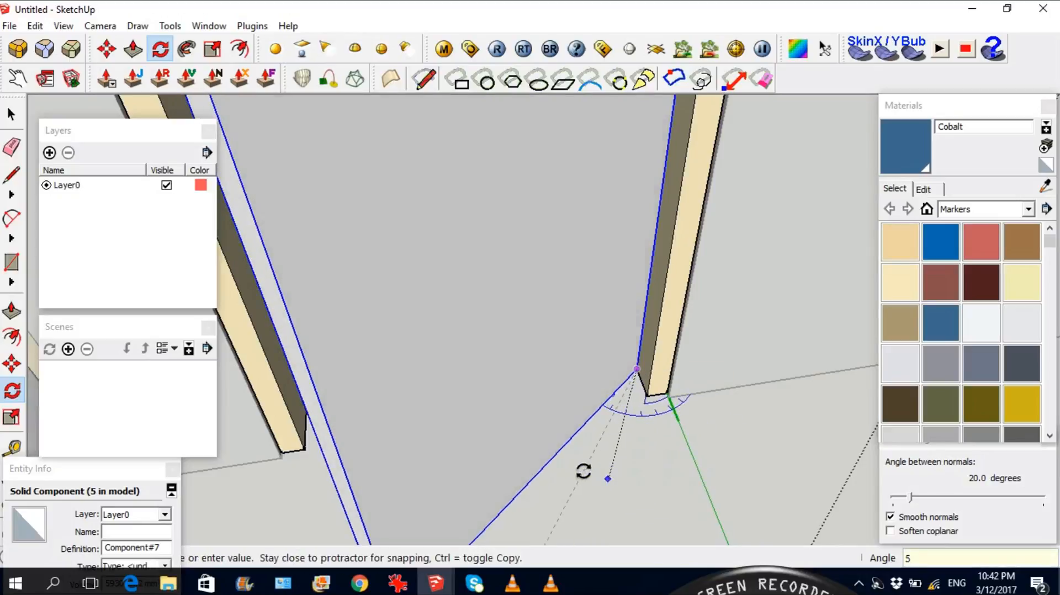
pyautogui.write('0')
pyautogui.press('Return')
pyautogui.press('space')
pyautogui.scroll(-2, 777, 211)
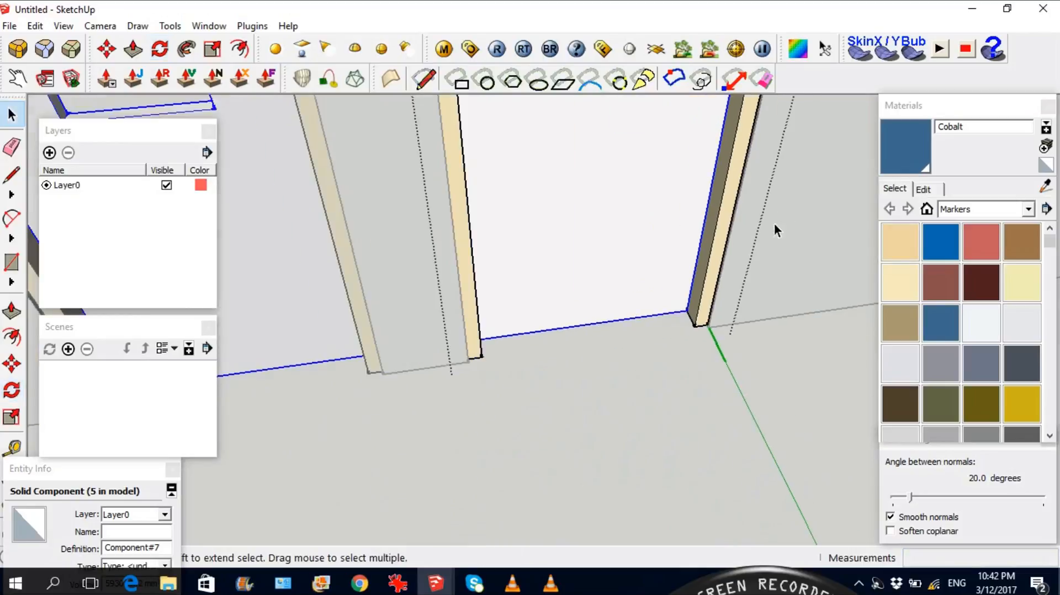
# Examine the rotated door leaves in the four unique doors from different sides and leave component editing
pyautogui.scroll(-8, 778, 218)
pyautogui.click(670, 354)
pyautogui.moveTo(687, 373); pyautogui.dragTo(669, 248, button='middle')
pyautogui.scroll(4, 522, 190)
pyautogui.moveTo(522, 190); pyautogui.dragTo(769, 199, button='middle')
pyautogui.scroll(4, 493, 261)
pyautogui.moveTo(492, 260); pyautogui.dragTo(395, 279, button='middle')
pyautogui.doubleClick(654, 244)
pyautogui.doubleClick(654, 244)
pyautogui.tripleClick(654, 246)
pyautogui.moveTo(648, 291); pyautogui.dragTo(420, 267, button='middle')
pyautogui.scroll(4, 618, 330)
pyautogui.moveTo(619, 330); pyautogui.dragTo(608, 221, button='middle')
pyautogui.scroll(-7, 608, 221)
pyautogui.click(572, 408)
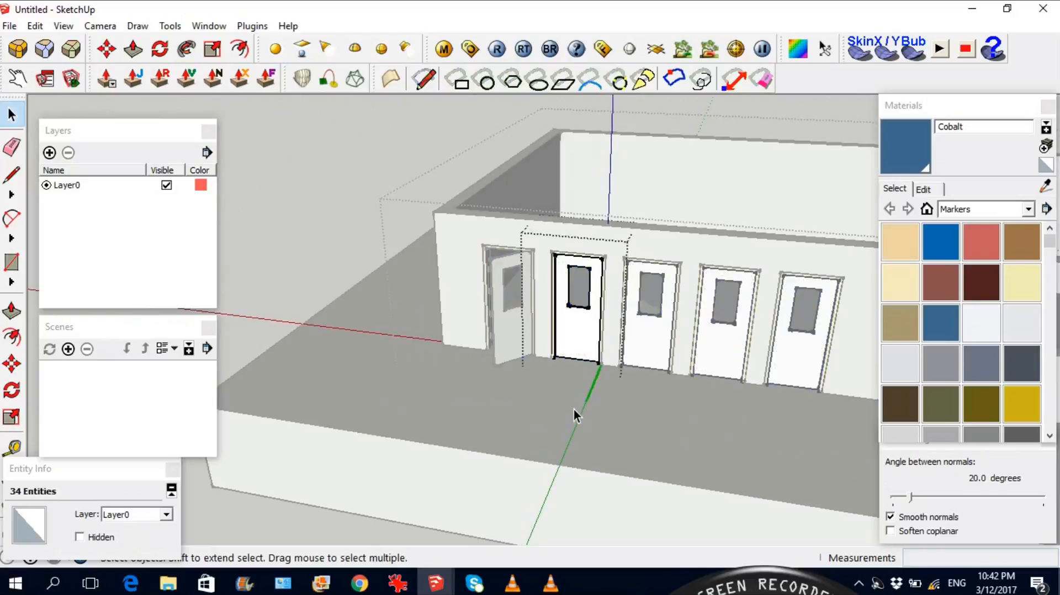
pyautogui.click(569, 414)
# Compare the open first door with the four closed unique doors along the front wall
pyautogui.scroll(-4, 567, 414)
pyautogui.moveTo(558, 387); pyautogui.dragTo(725, 291, button='middle')
pyautogui.scroll(3, 724, 291)
pyautogui.scroll(1, 724, 286)
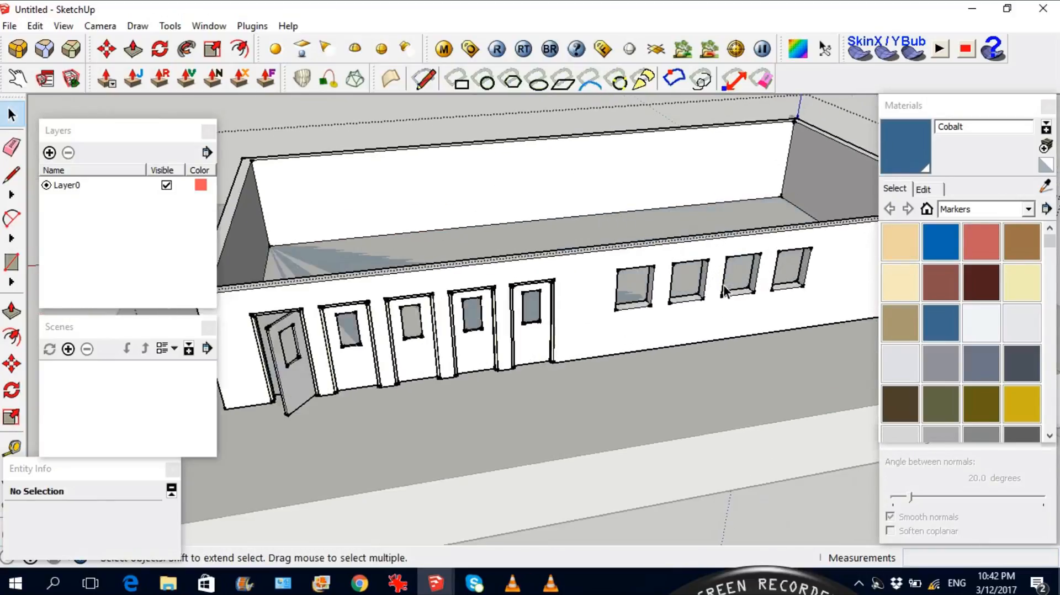
pyautogui.scroll(6, 652, 261)
pyautogui.moveTo(634, 317); pyautogui.dragTo(670, 272, button='middle')
pyautogui.scroll(-5, 670, 272)
pyautogui.scroll(6, 426, 239)
pyautogui.moveTo(426, 239); pyautogui.dragTo(615, 203, button='middle')
pyautogui.scroll(-5, 558, 293)
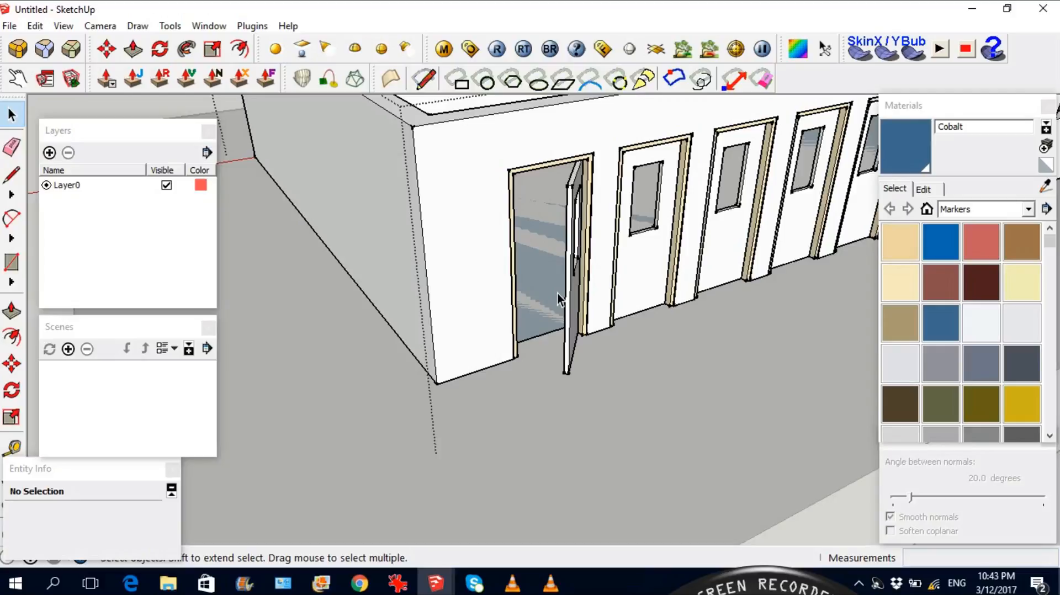
pyautogui.moveTo(644, 272); pyautogui.dragTo(571, 250, button='middle')
pyautogui.scroll(-3, 572, 248)
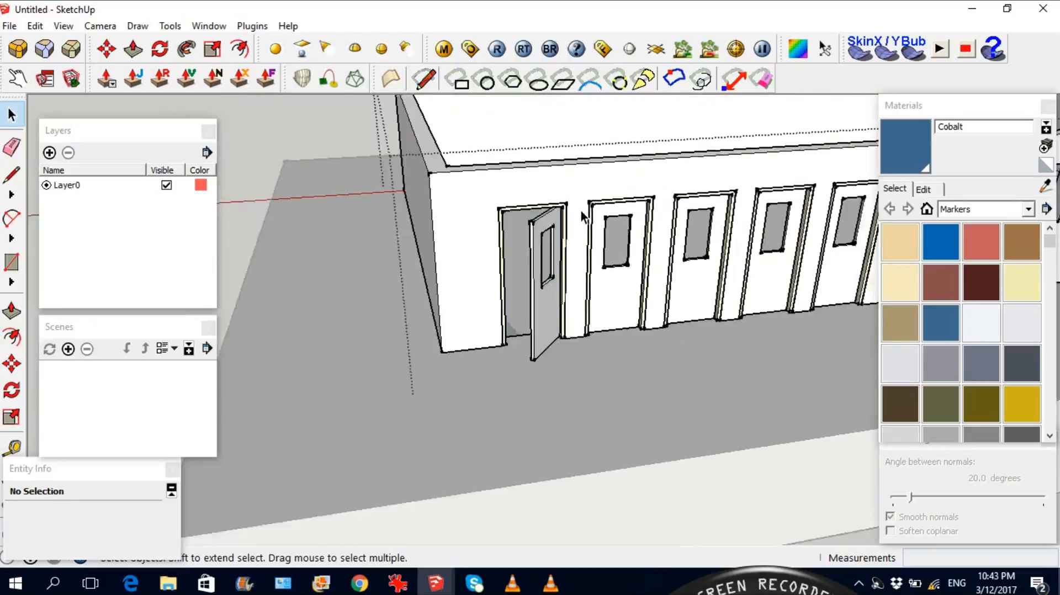
pyautogui.scroll(3, 582, 216)
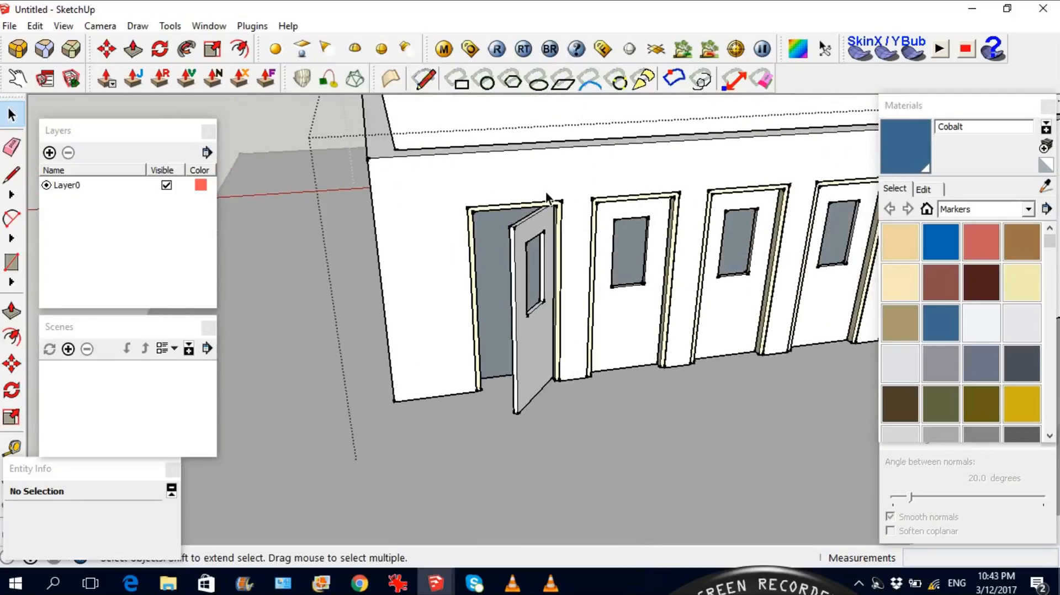
pyautogui.moveTo(659, 269); pyautogui.dragTo(561, 253, button='middle')
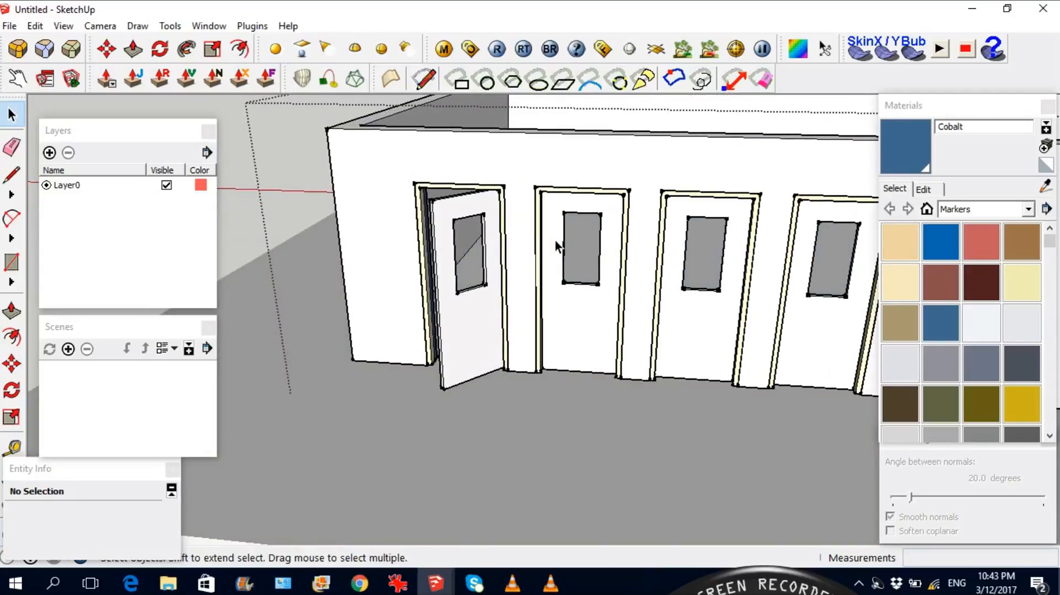